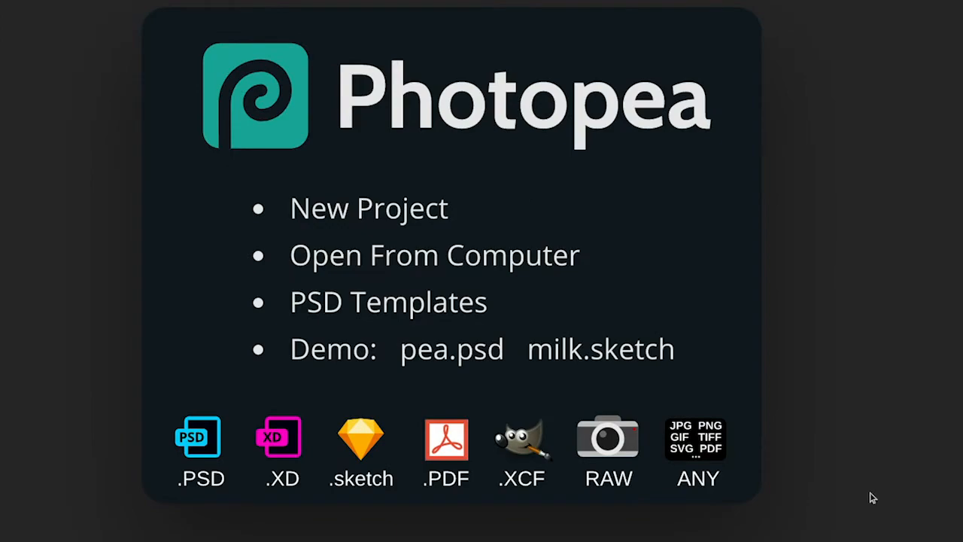
Open the file jim-full-shot.psd from the computer
click(529, 252)
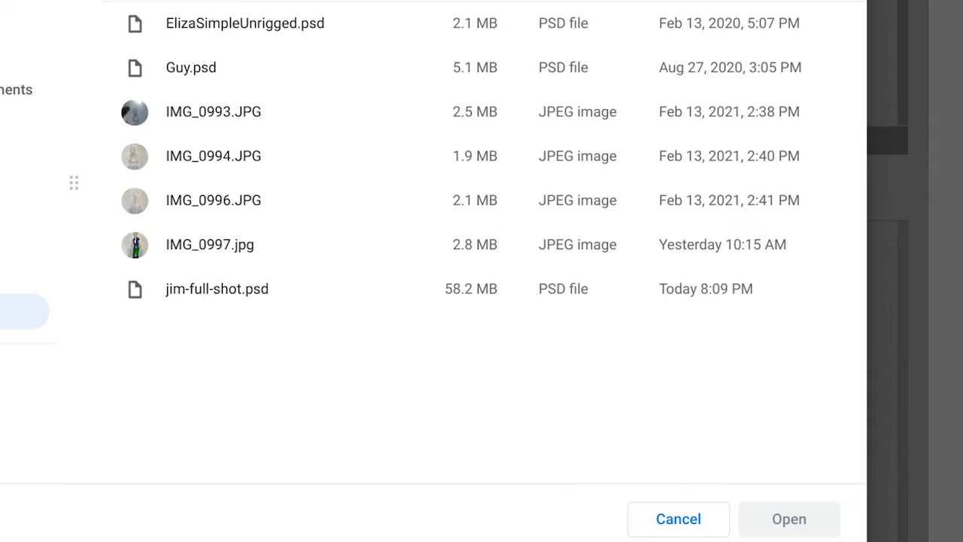
click(194, 291)
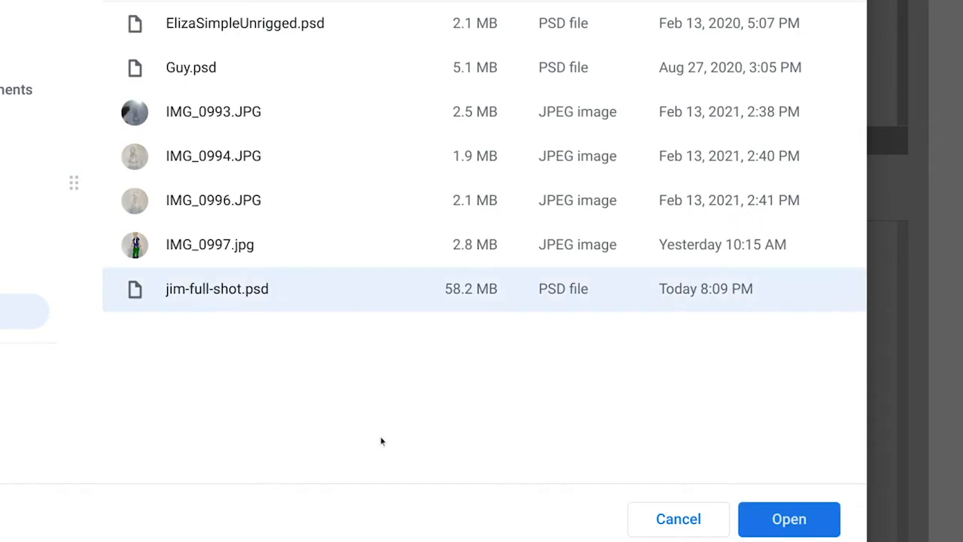
click(776, 509)
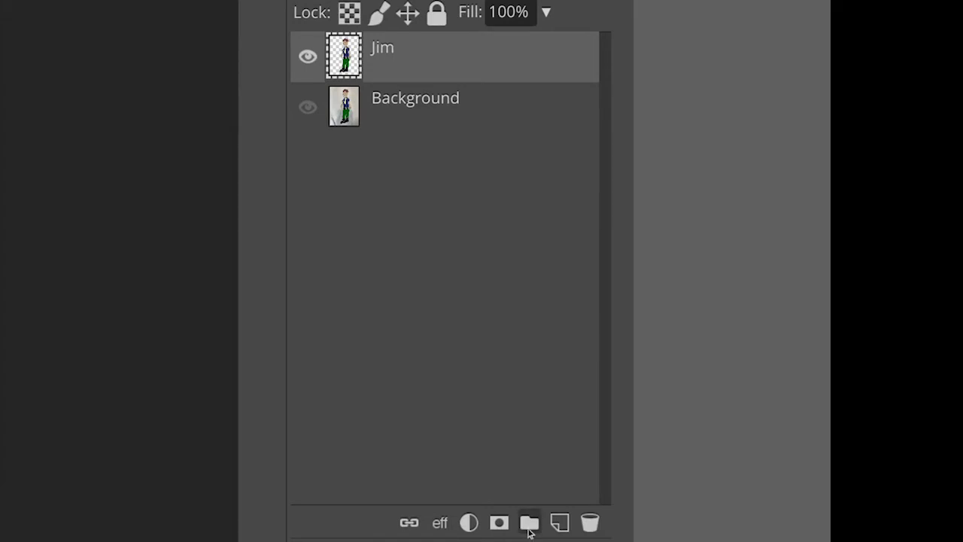
Create a new layer folder above the Jim layer and name it +Jim
click(530, 520)
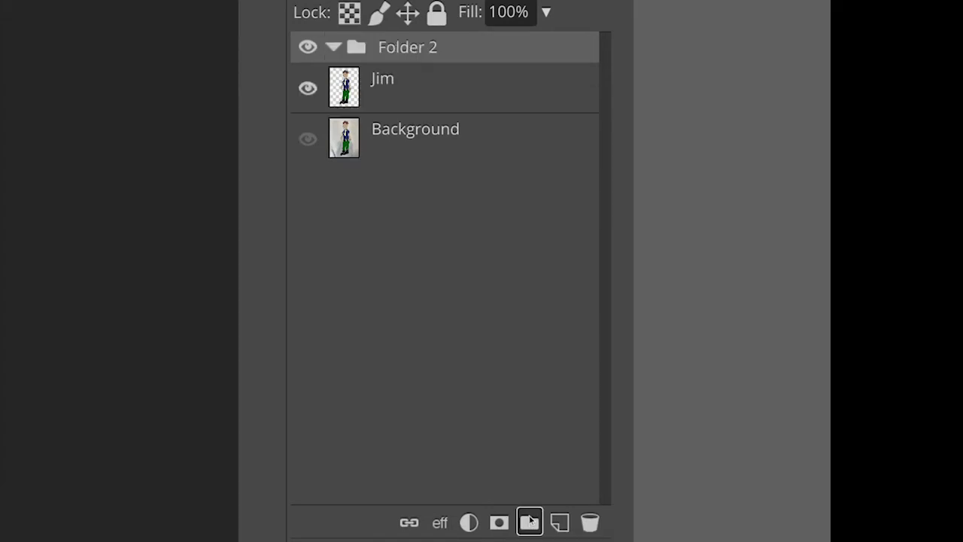
double_click(407, 46)
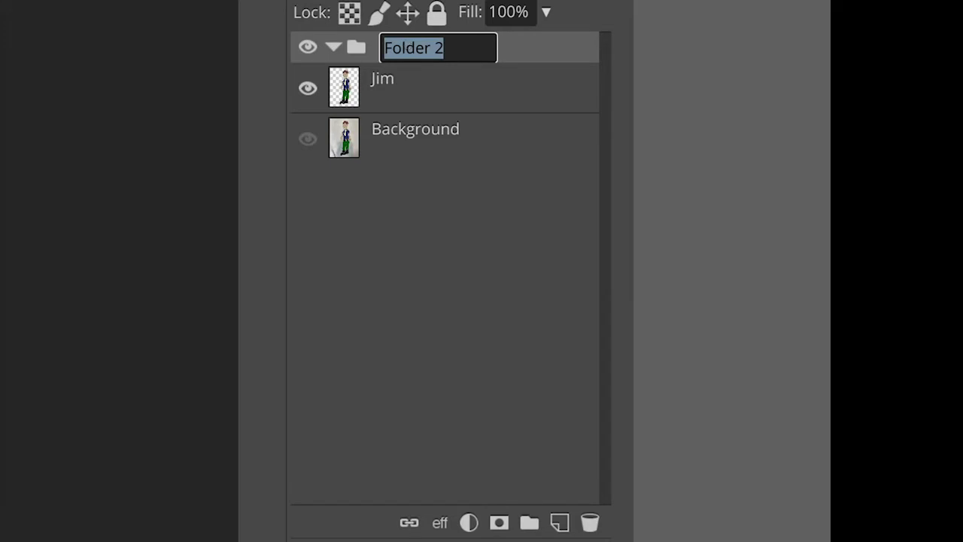
text(+Jim)
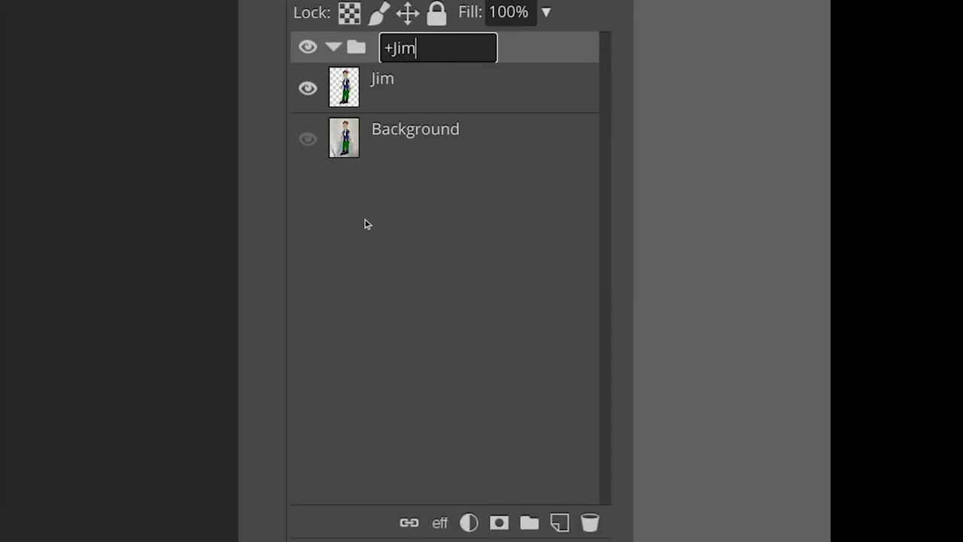
key(Return)
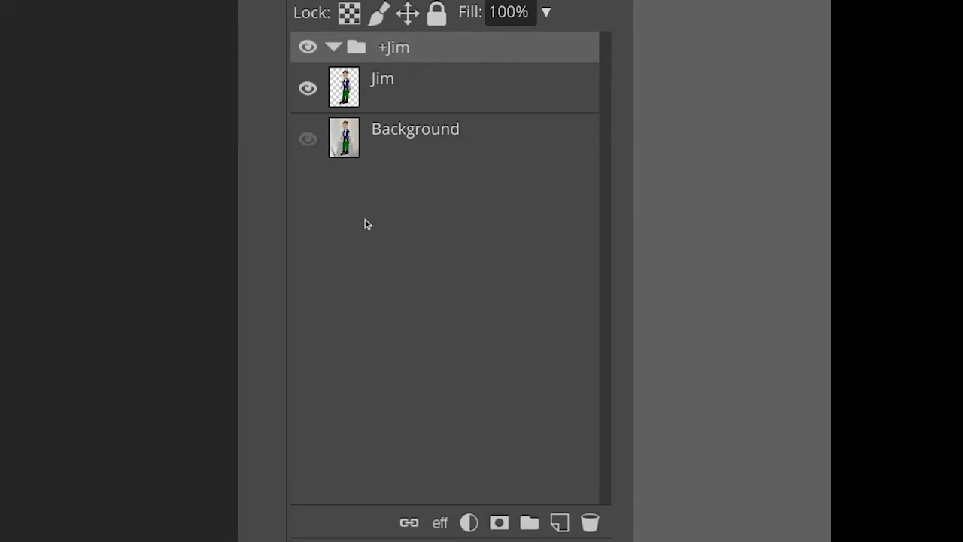
Create another folder named Head and nest it inside the +Jim folder
click(529, 522)
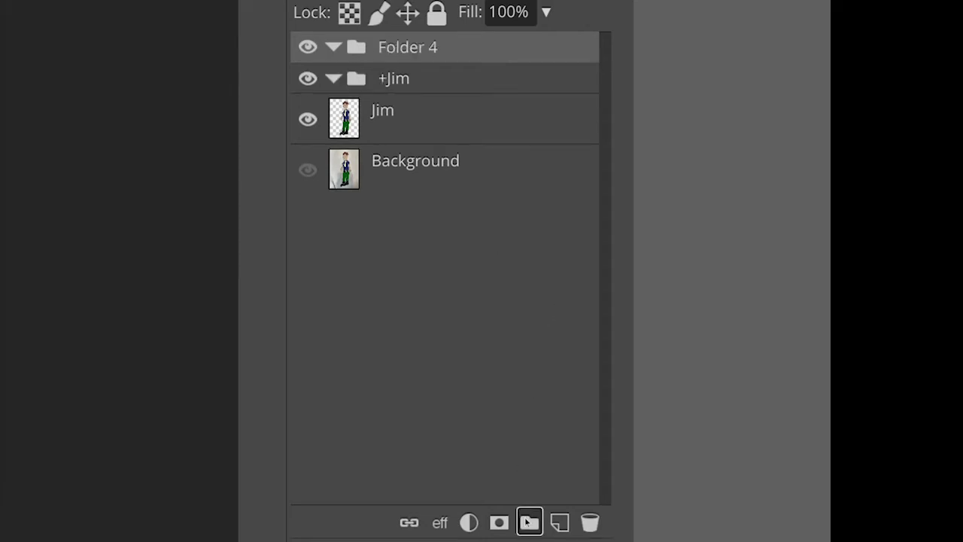
double_click(415, 50)
text(Head)
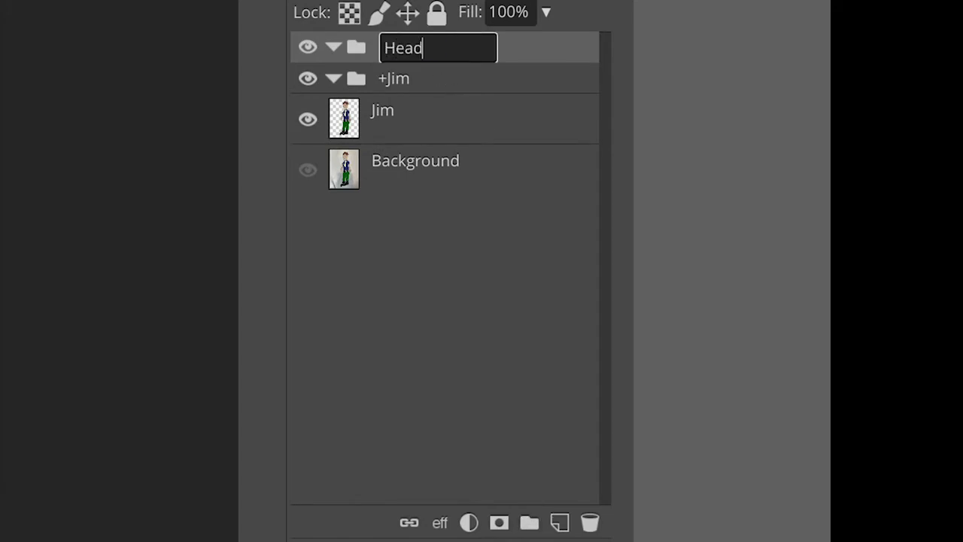
key(Return)
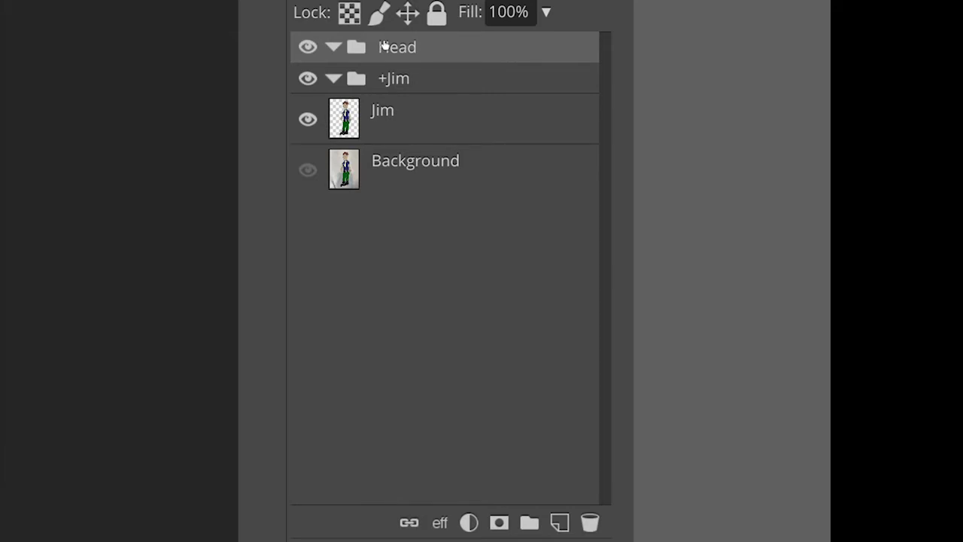
drag(384, 46, 381, 56)
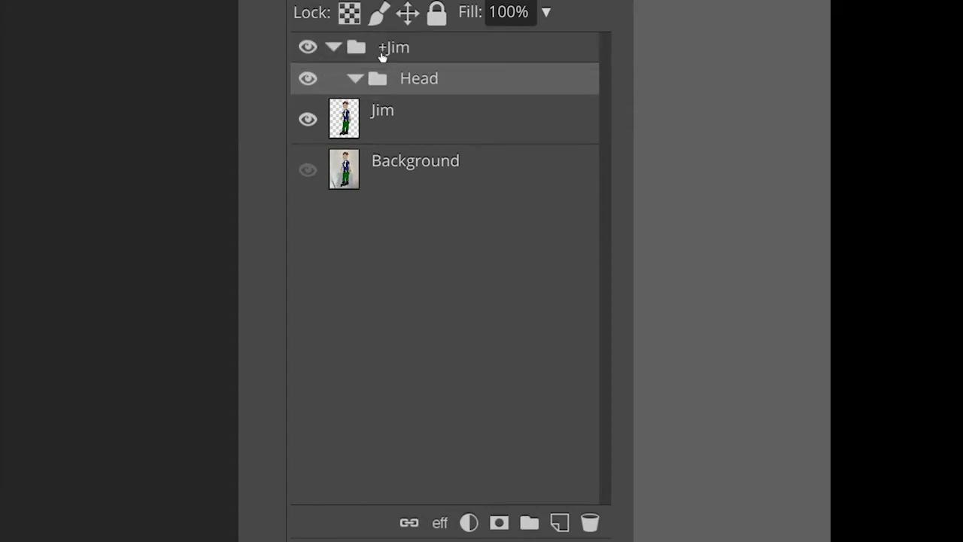
click(331, 48)
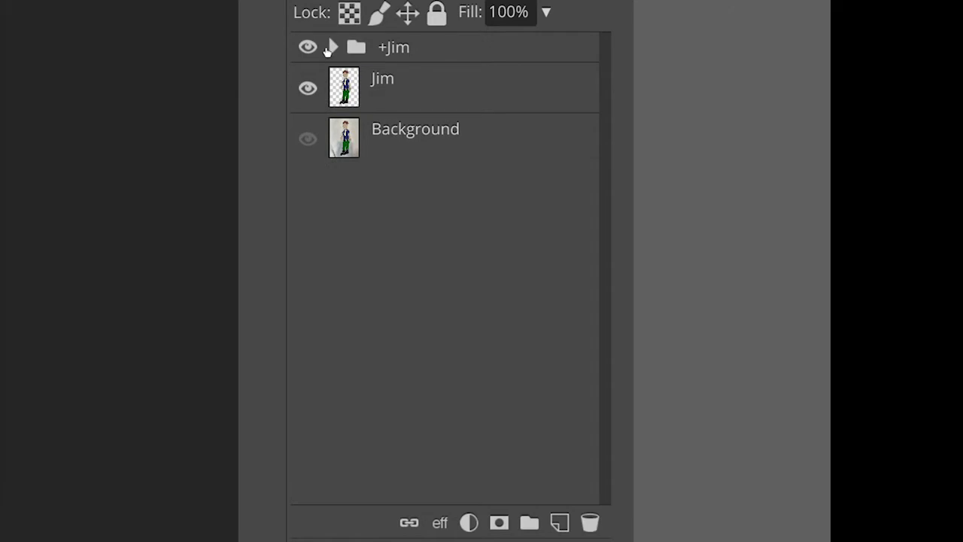
click(329, 47)
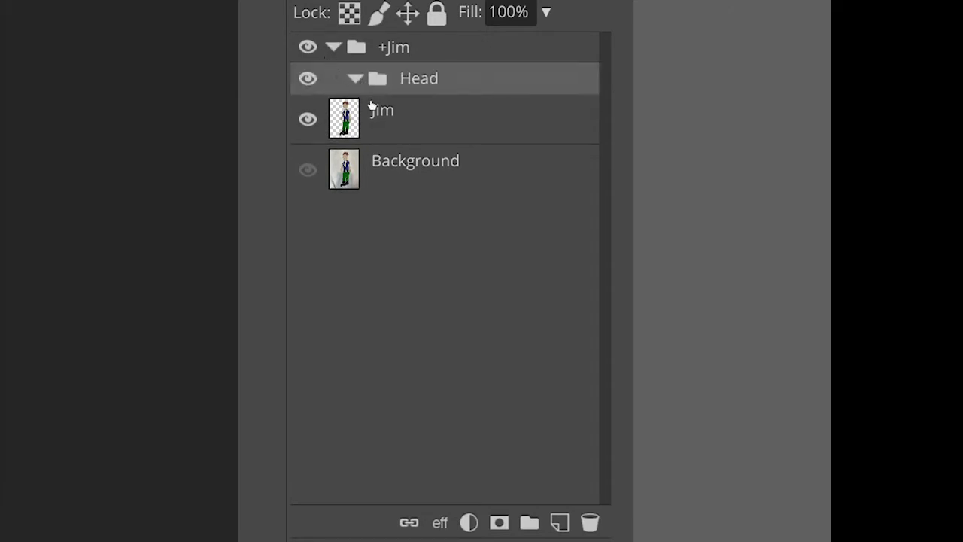
On the Jim layer, draw an elliptical selection about 1048 by 1037 px around the character's head and neck
click(382, 119)
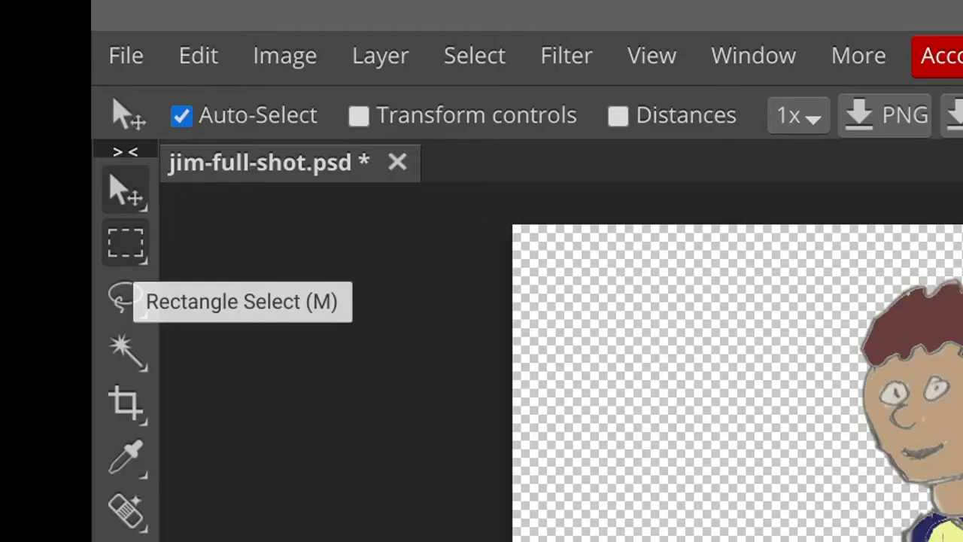
right_click(122, 246)
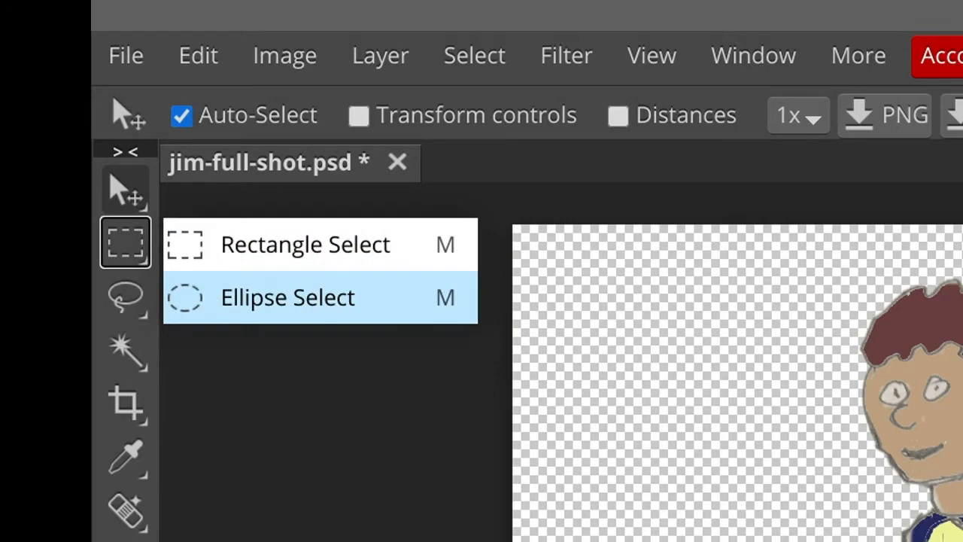
click(213, 298)
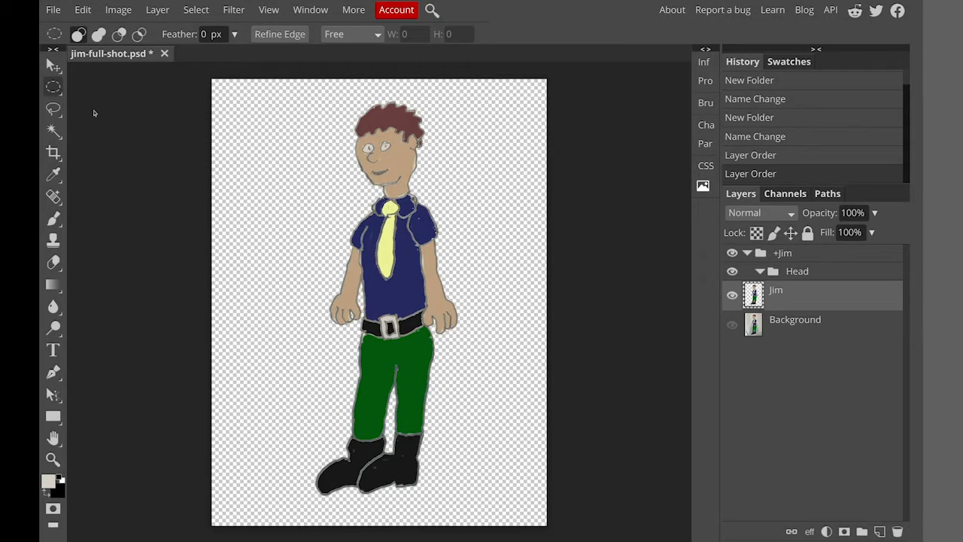
drag(336, 92, 454, 203)
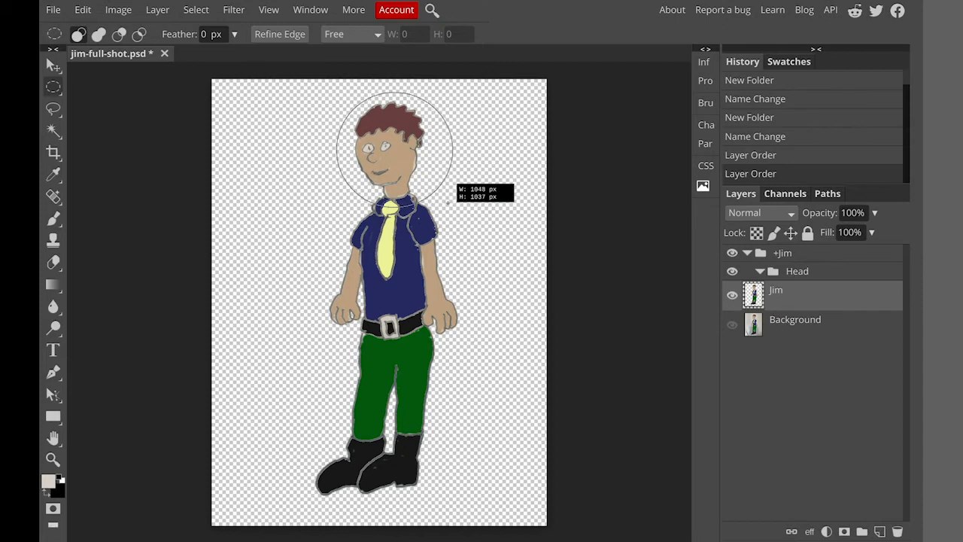
drag(453, 203, 447, 199)
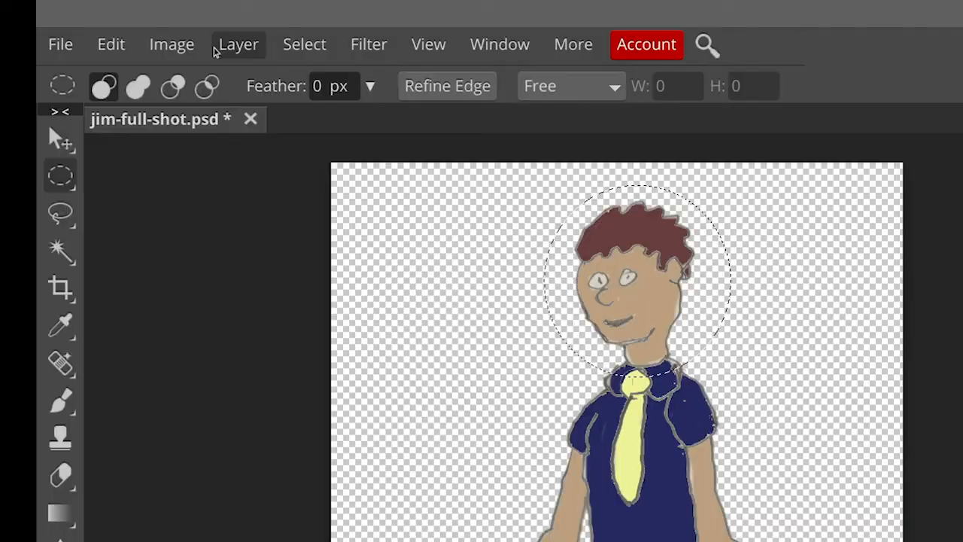
Copy the selected head to a new layer and name that layer face background
click(145, 13)
mouse_move(221, 78)
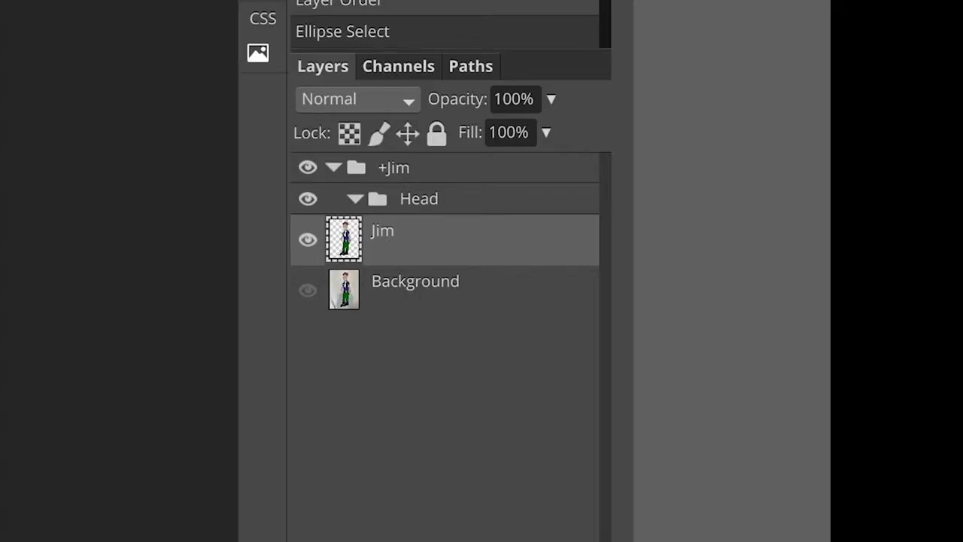
key(ctrl+j)
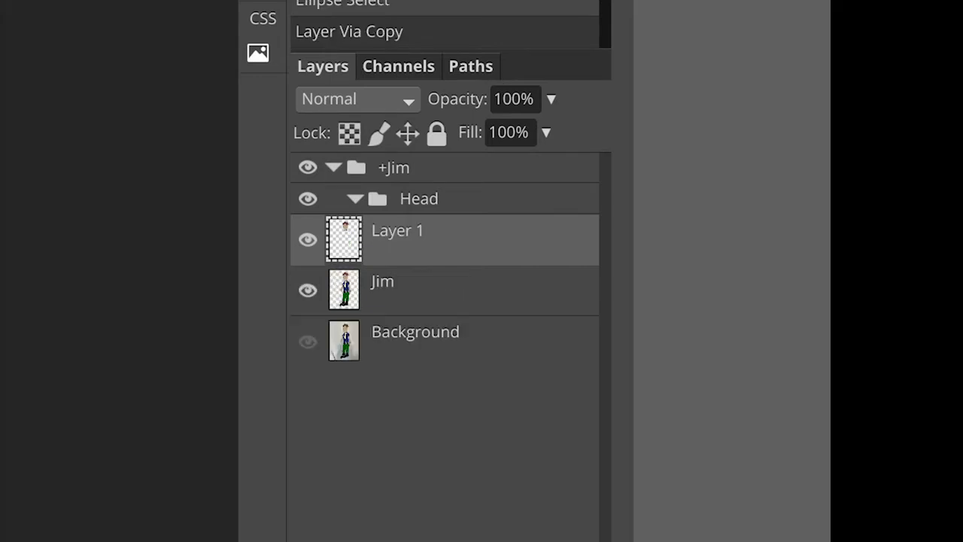
double_click(390, 236)
text(f)
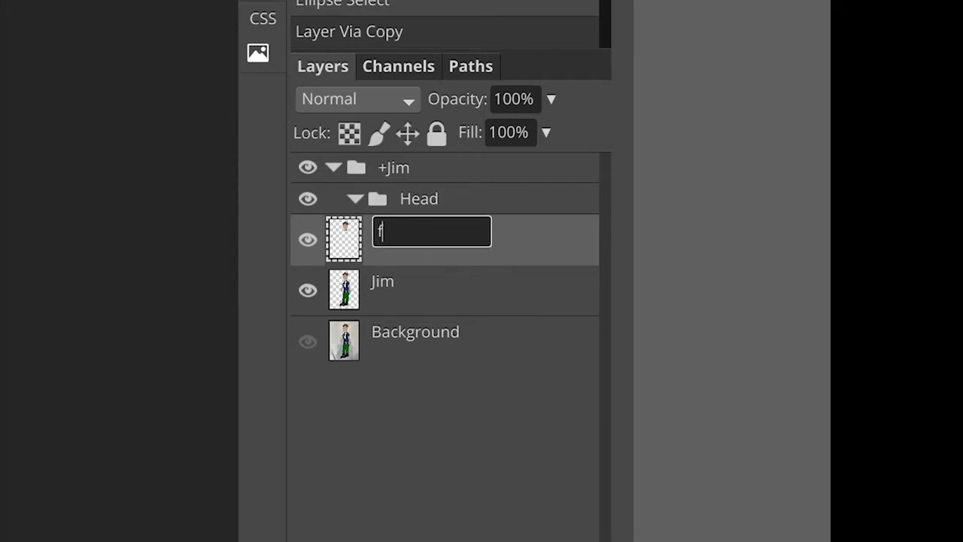
text(ace background)
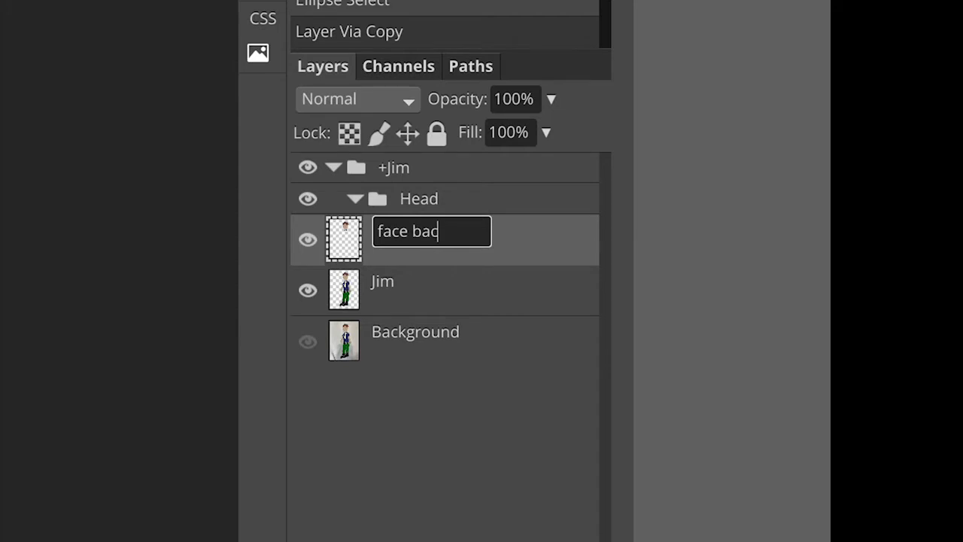
key(Return)
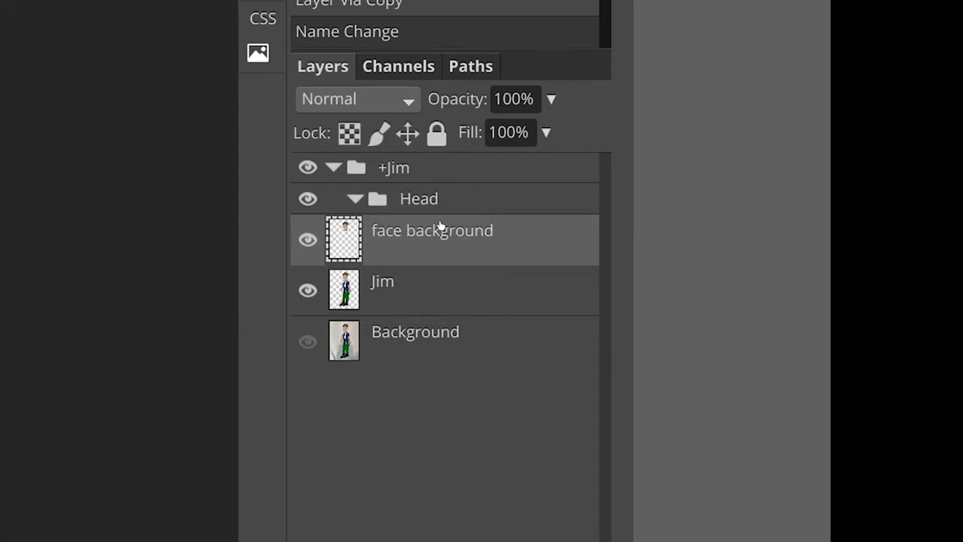
Move the face background layer inside the Head folder
drag(396, 231, 402, 225)
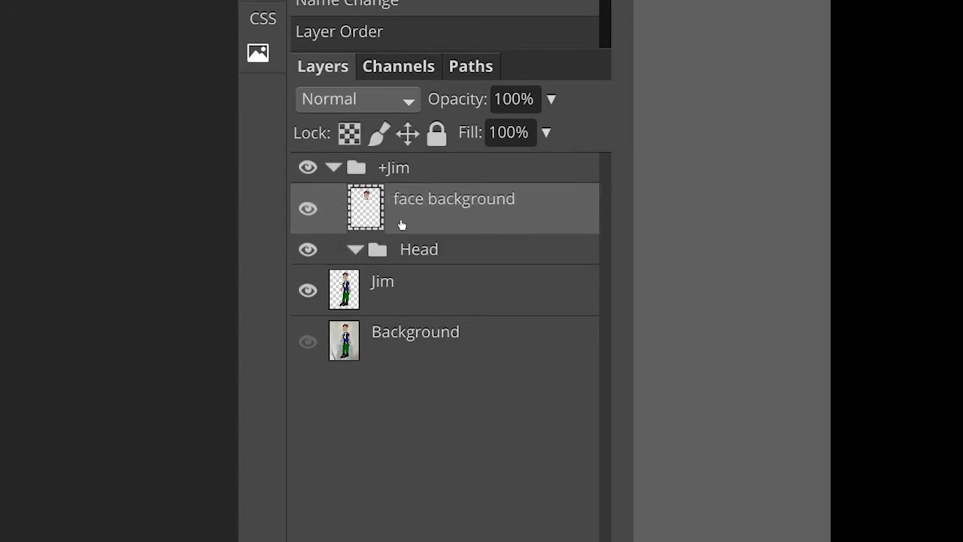
drag(398, 198, 399, 240)
drag(404, 200, 389, 224)
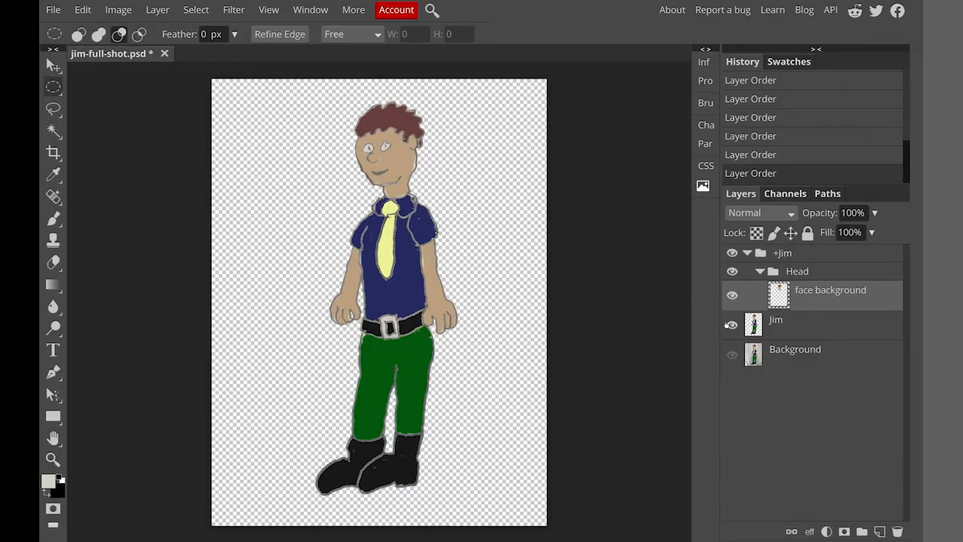
Hide the full-body Jim layer to isolate the copied head
click(730, 325)
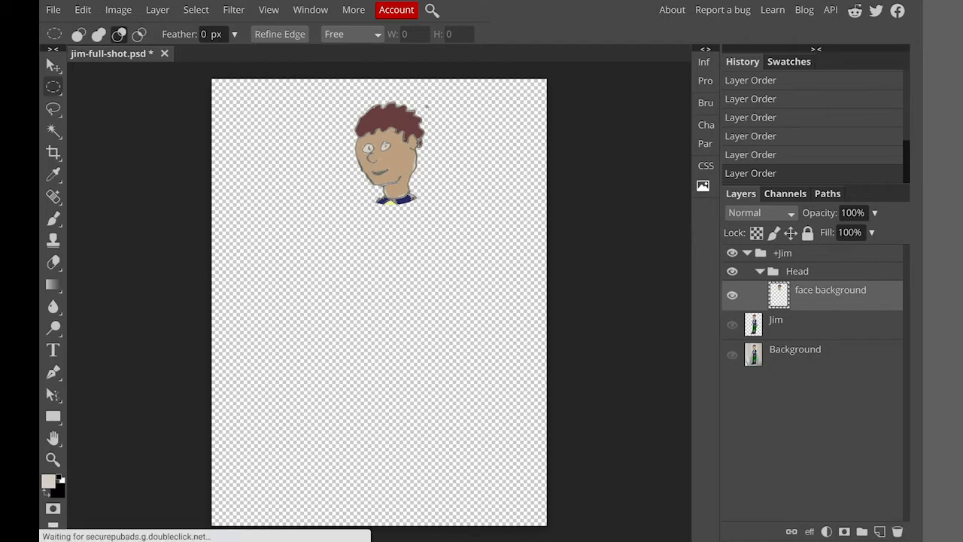
click(271, 10)
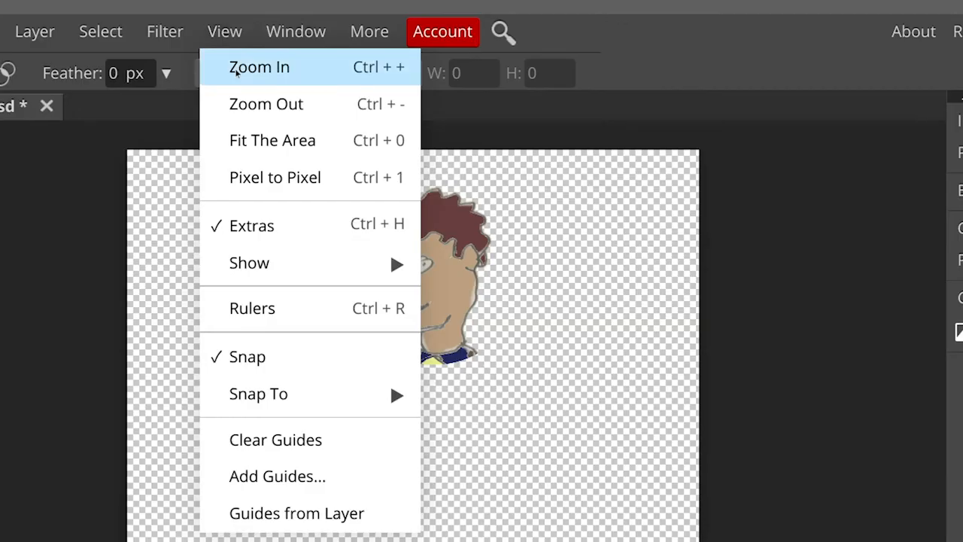
click(507, 402)
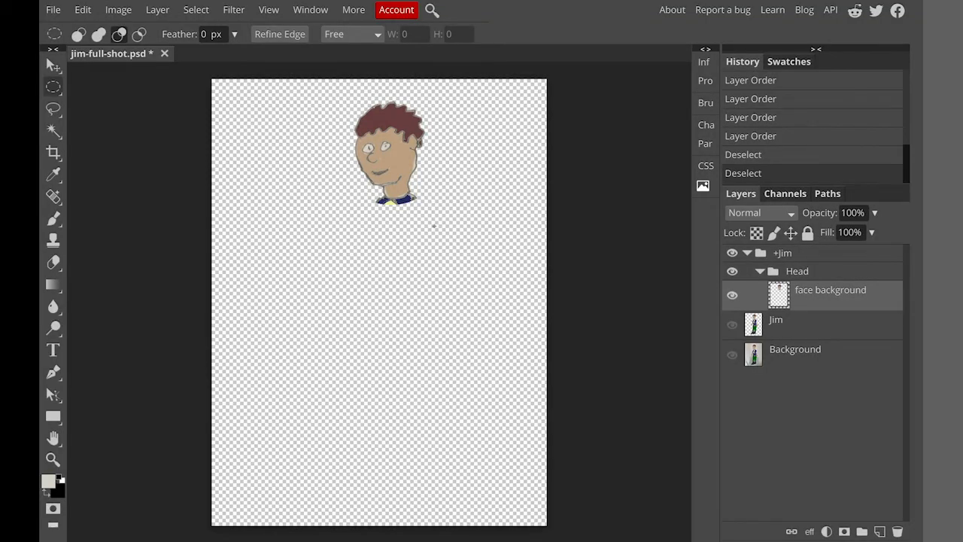
Draw an elliptical selection around the leftmost eye of the face on the face background layer
scroll(435, 225, up, 5)
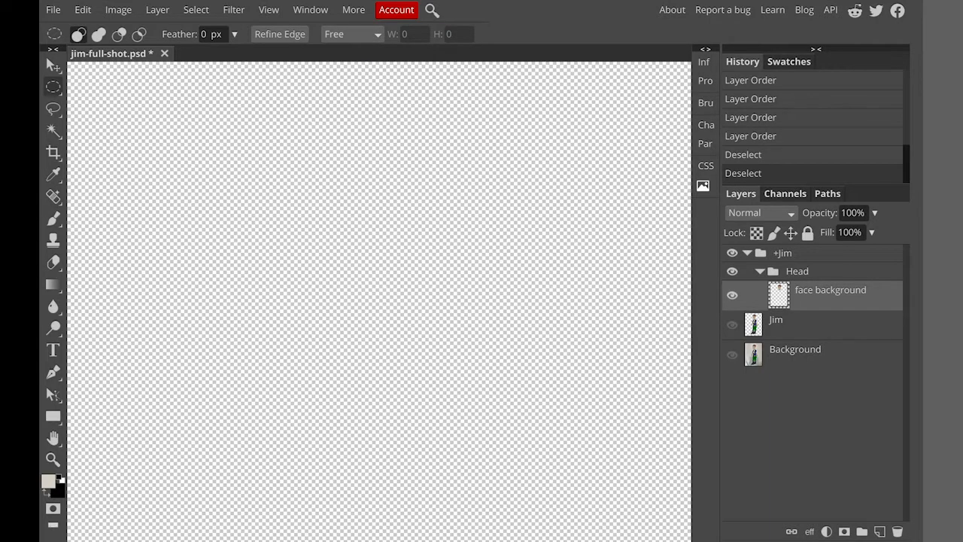
scroll(379, 301, down, 5)
scroll(379, 301, up, 8)
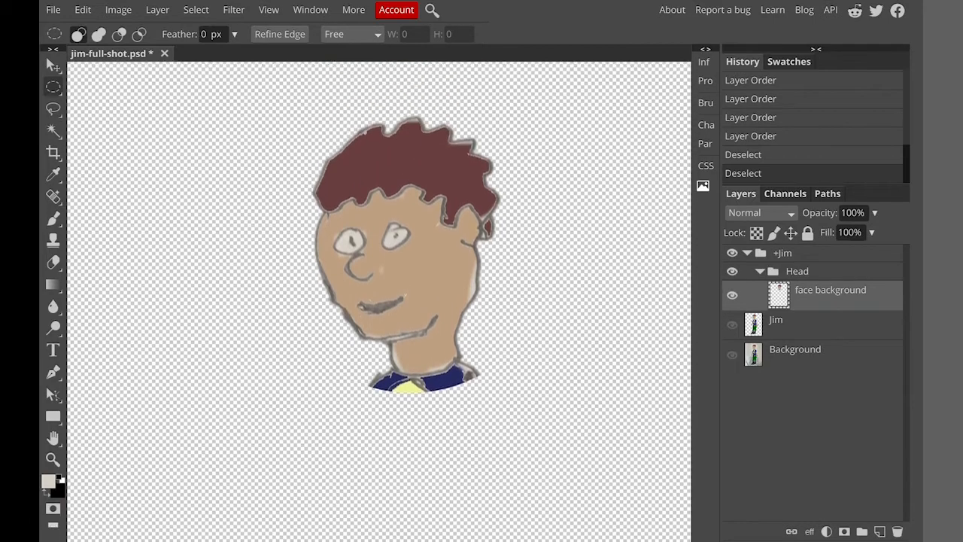
scroll(380, 302, up, 3)
scroll(380, 301, right, 1)
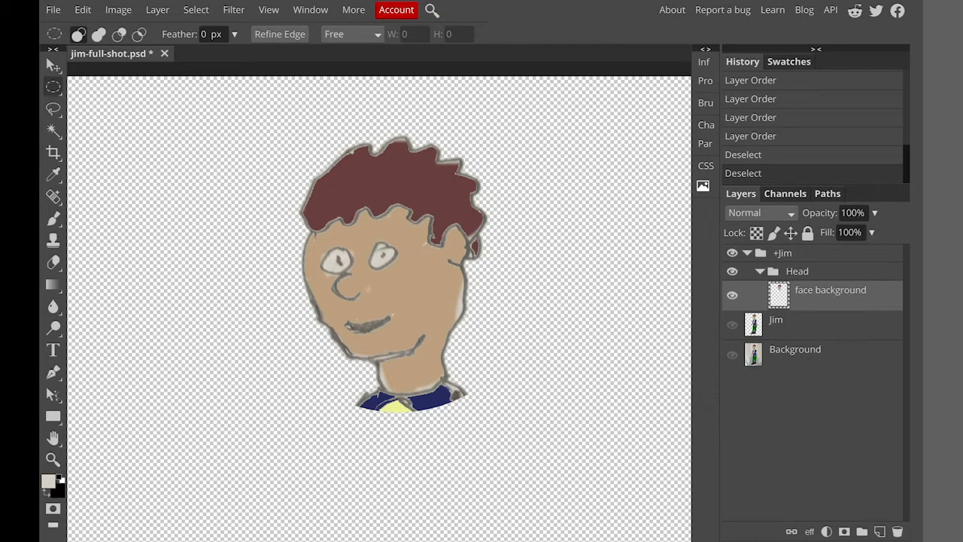
scroll(379, 305, up, 5)
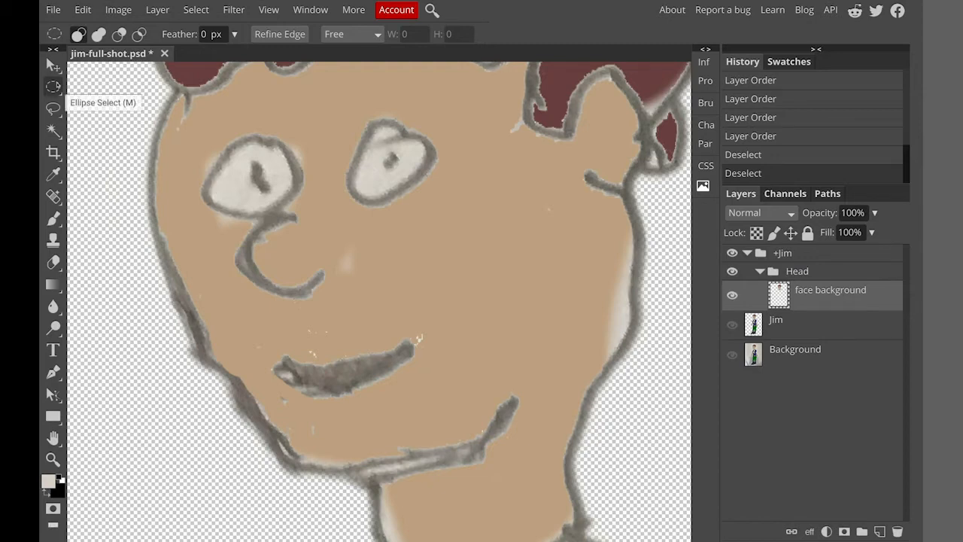
drag(194, 122, 312, 227)
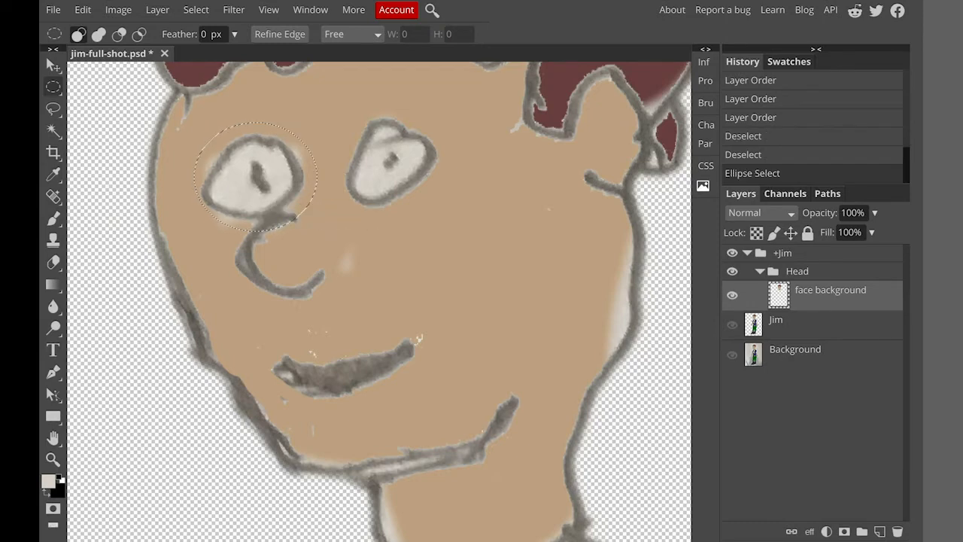
Copy the selected eye to a new layer and name that layer Right Eyeball
key(ctrl+j)
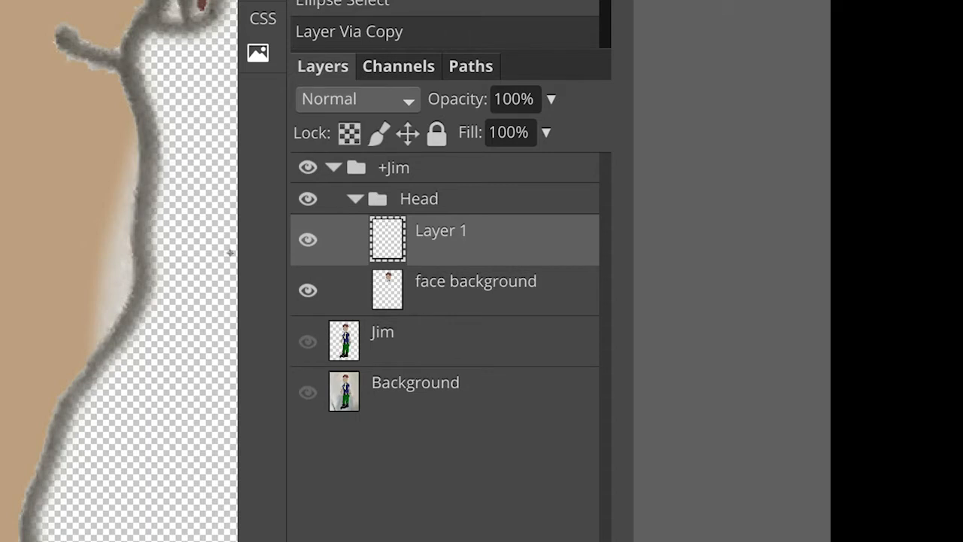
double_click(424, 240)
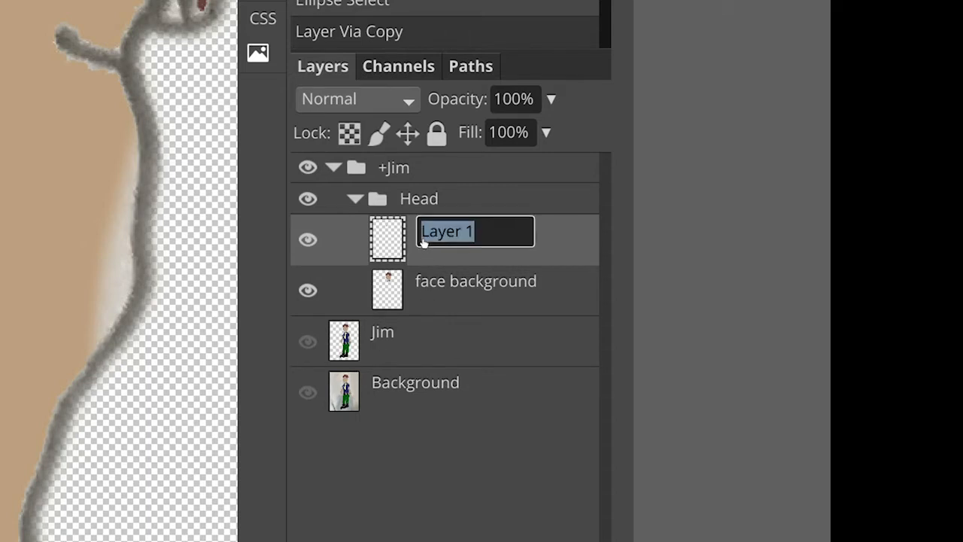
text(Right Eyeball)
key(Return)
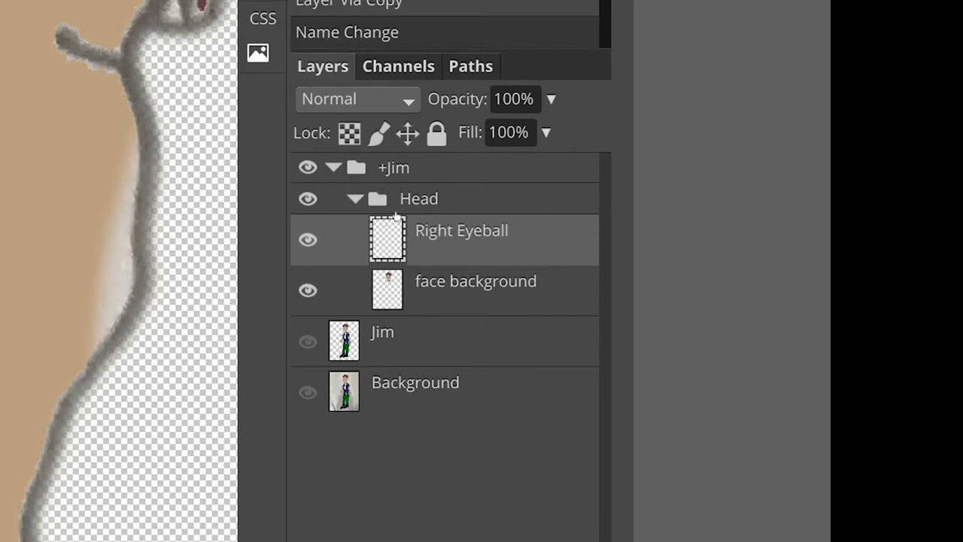
Select the other eye on the face background layer with an ellipse and copy it to a new layer named Left Eyeball
click(441, 285)
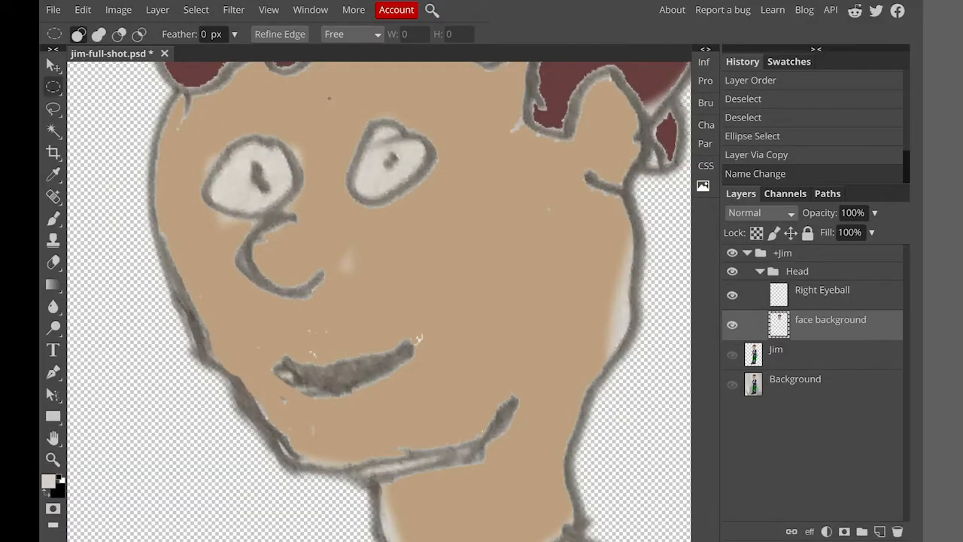
drag(334, 102, 449, 221)
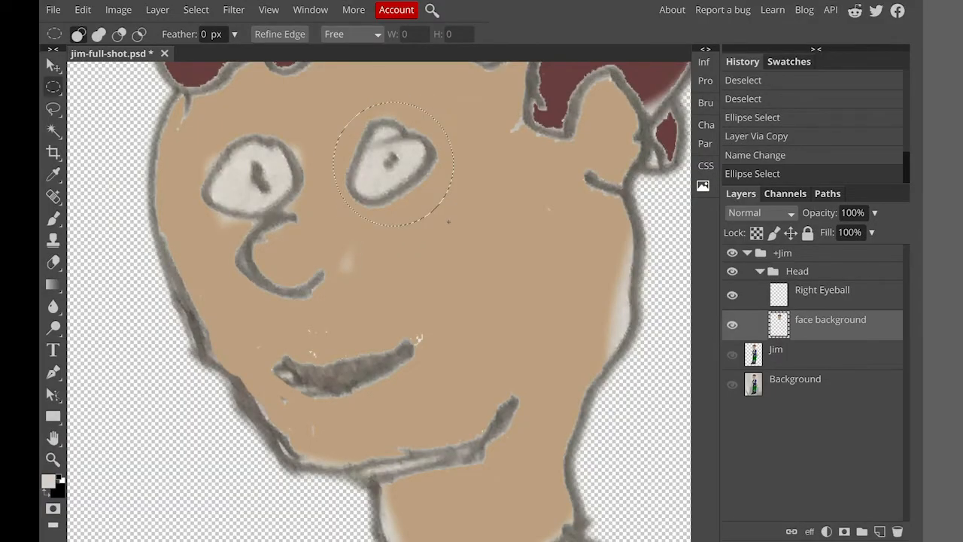
key(ctrl+j)
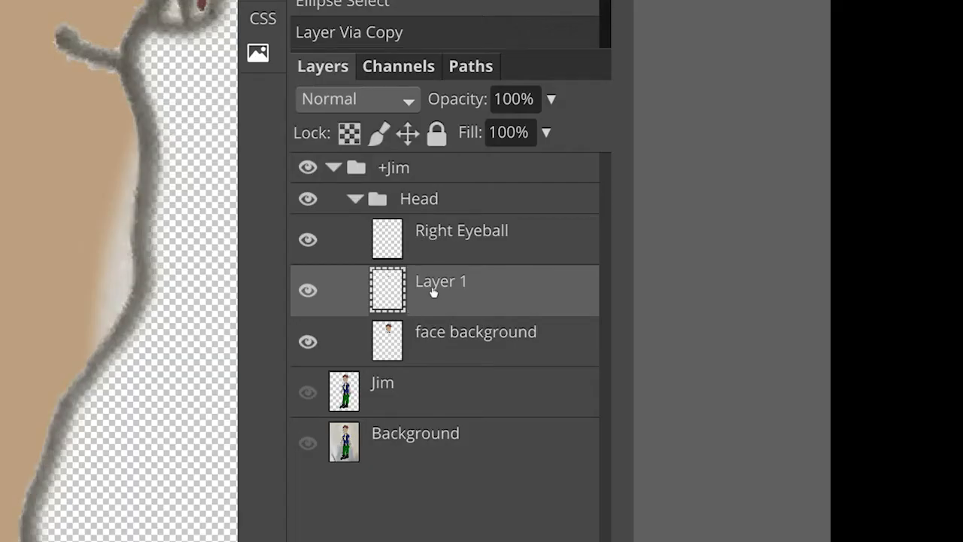
double_click(434, 293)
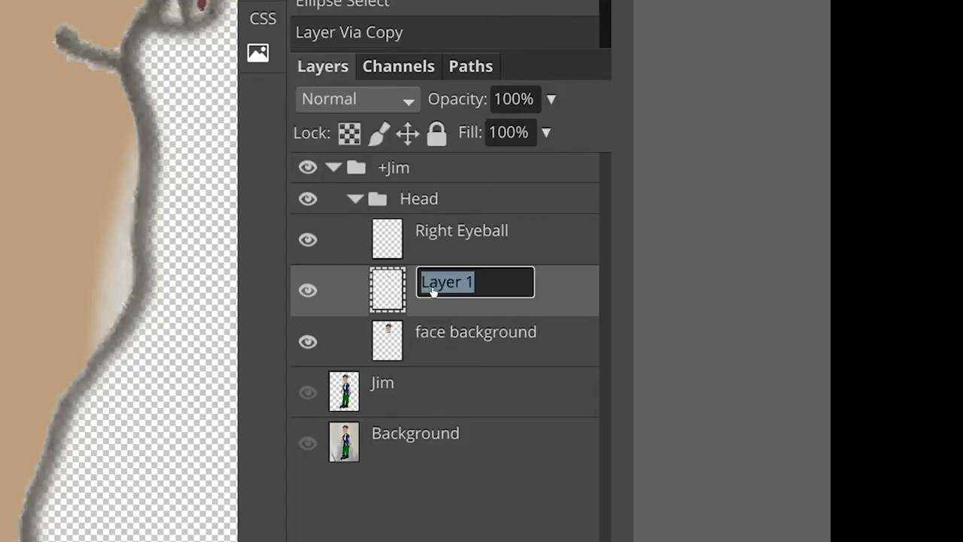
text(Left Eyeball)
key(Return)
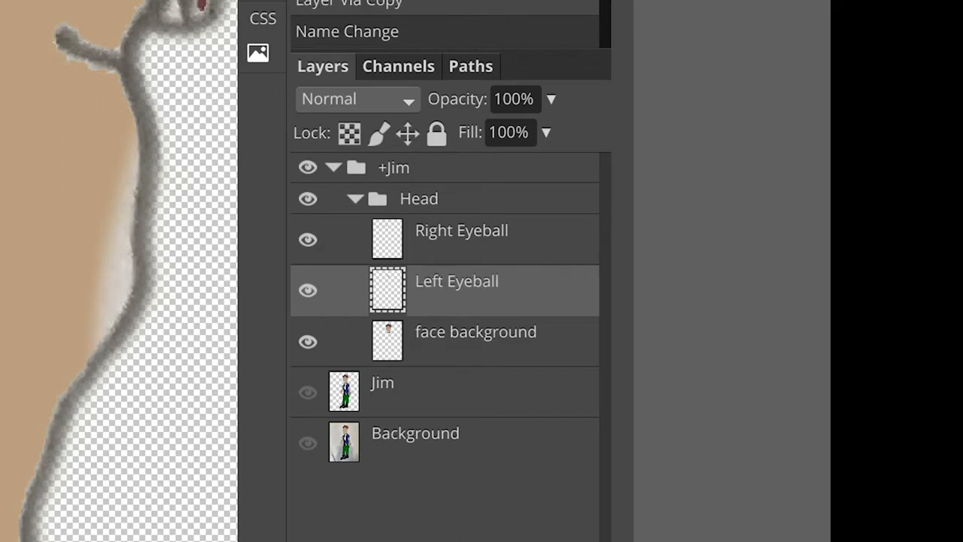
Copy an elliptical selection of the nose from face background to a new layer named Nose, and reselect the face background layer
click(418, 331)
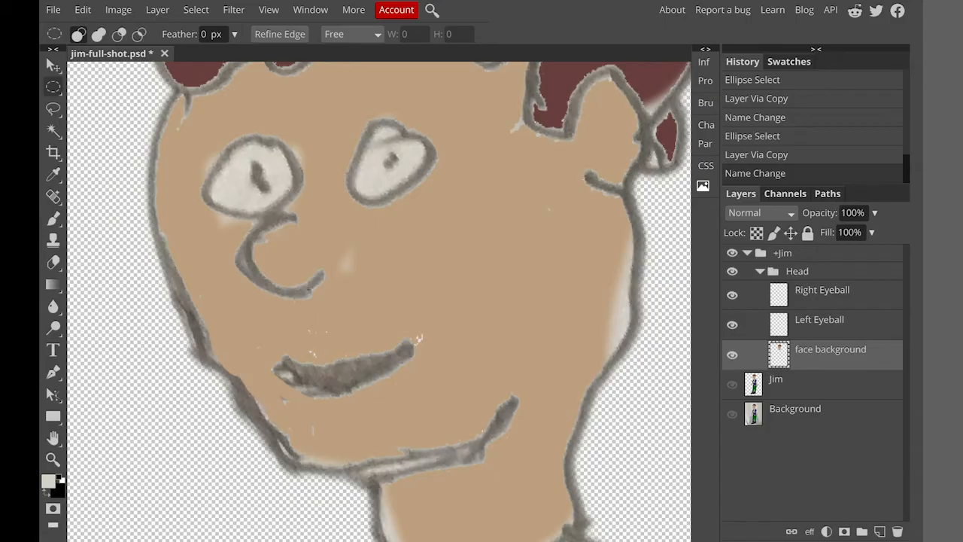
drag(335, 313, 228, 192)
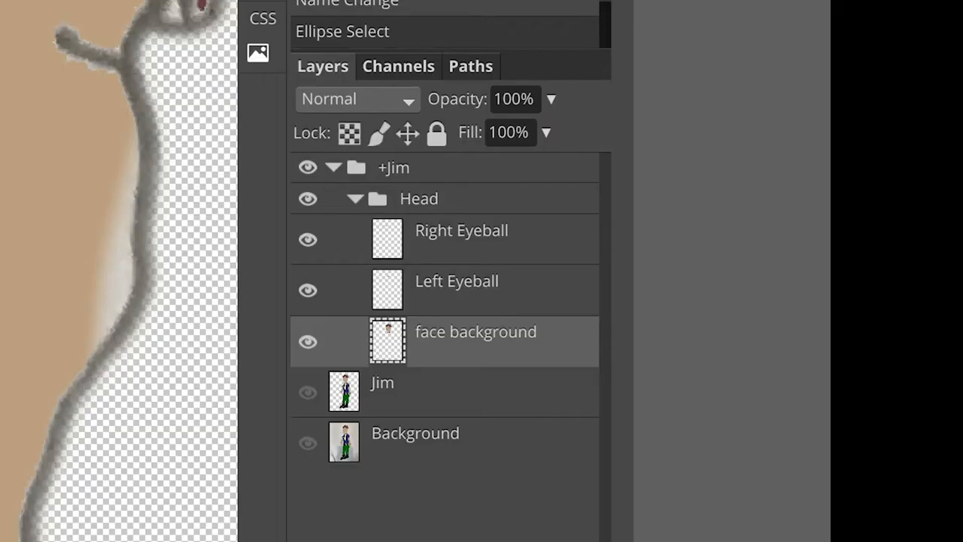
key(ctrl+j)
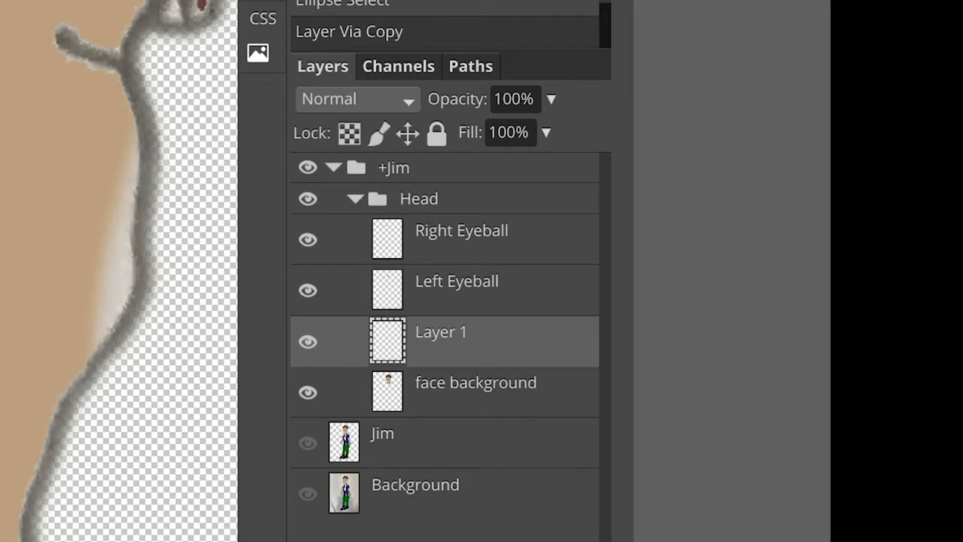
double_click(446, 332)
text(Nose)
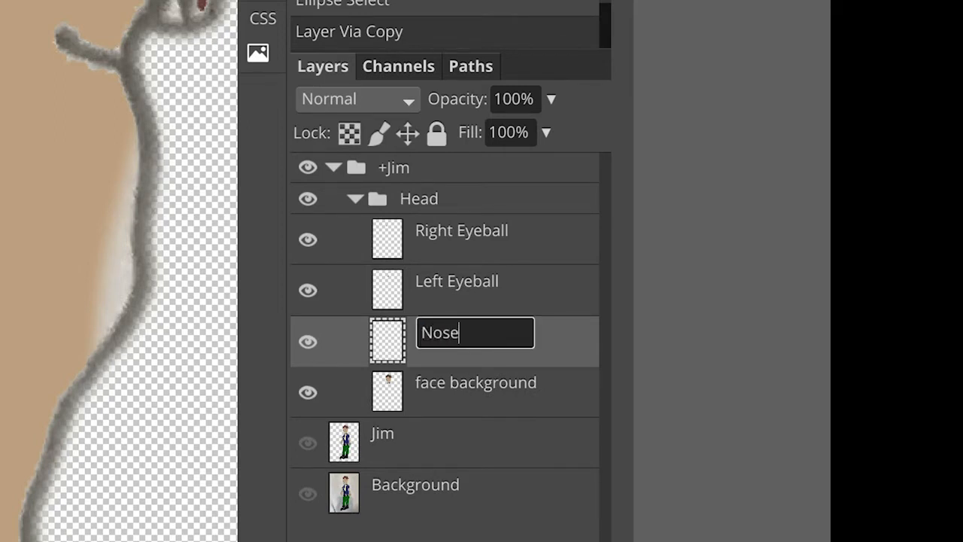
key(Return)
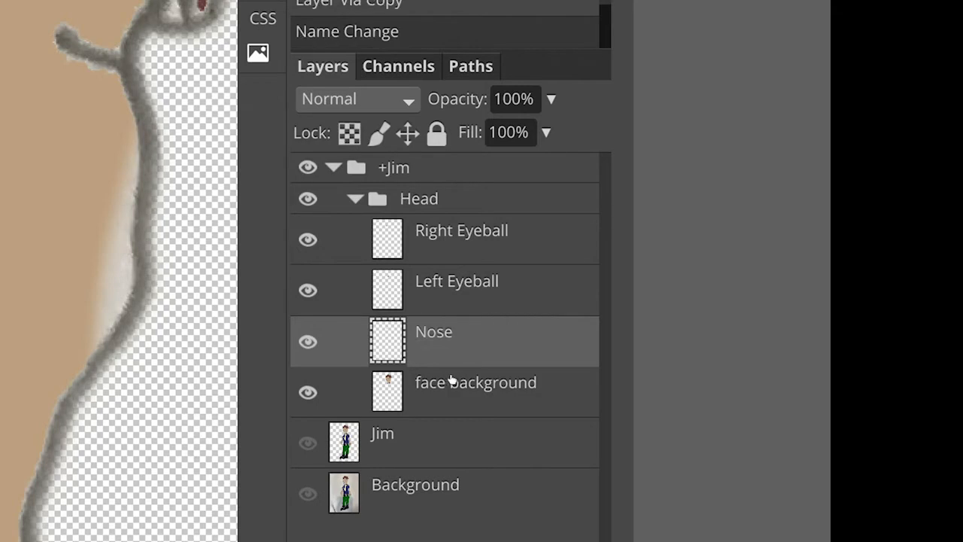
click(445, 380)
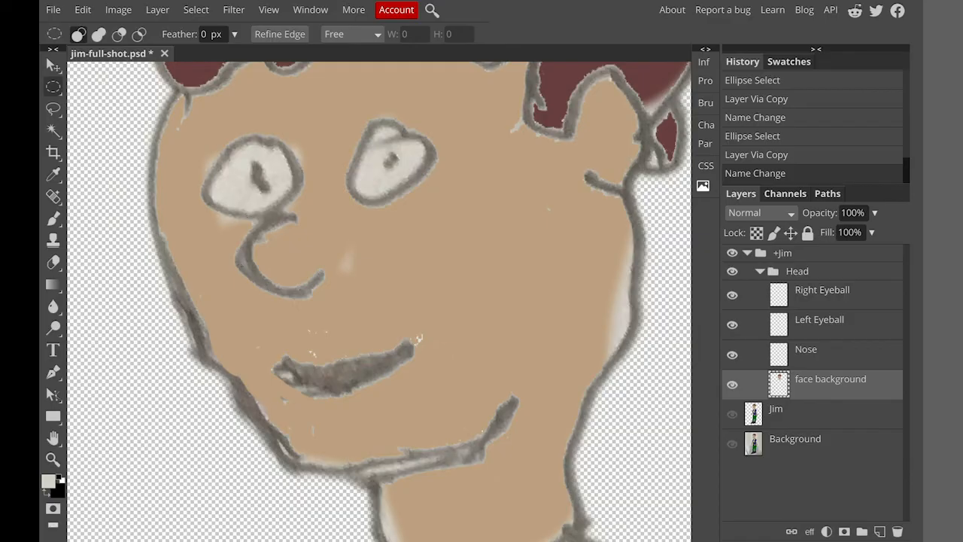
drag(248, 333, 442, 416)
drag(417, 364, 416, 355)
key(ctrl+d)
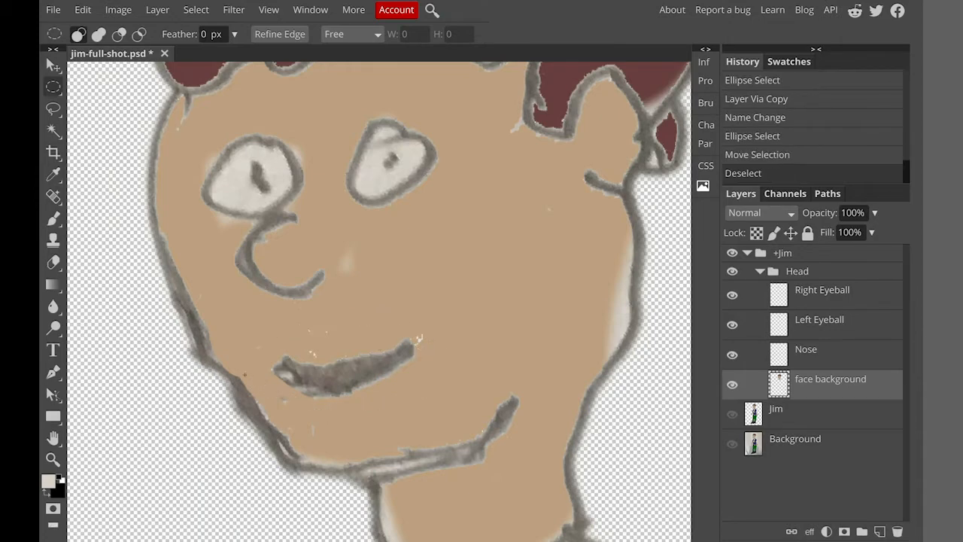
Draw an elliptical selection around the mouth on the face background layer and nudge it slightly upward
drag(256, 328, 425, 407)
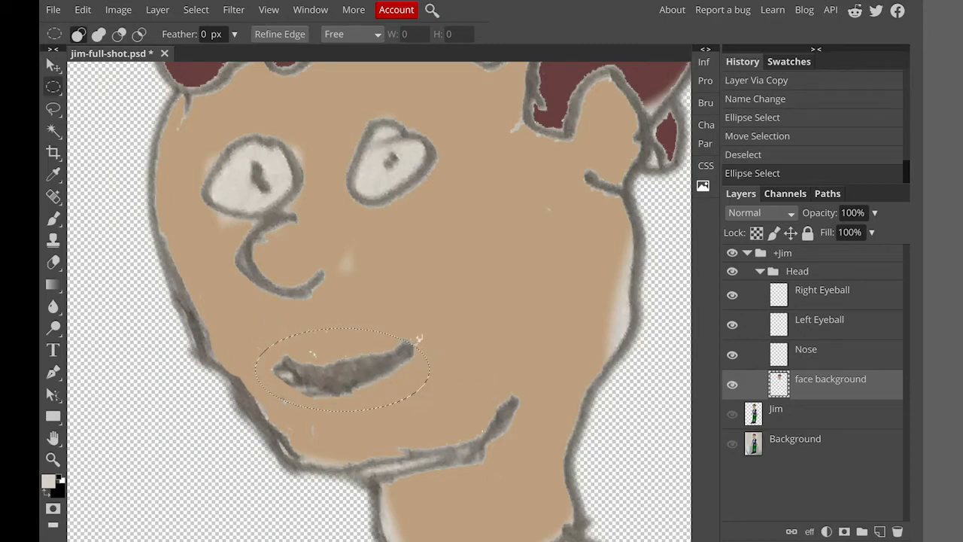
key(Up)
key(Up)
key(Up)
key(Up)
key(Up)
key(Up)
key(Up)
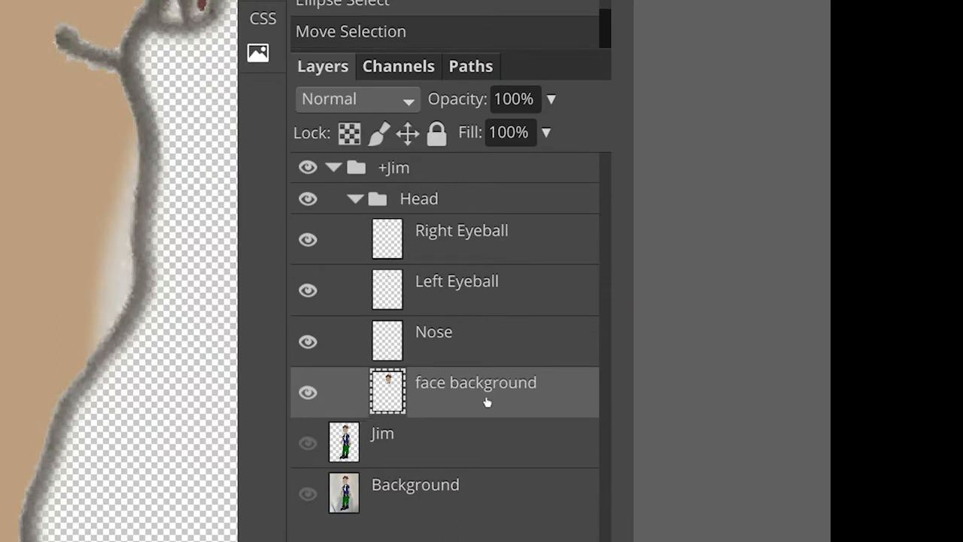
Copy the selected mouth to a new layer and name that layer Mouth
key(ctrl+j)
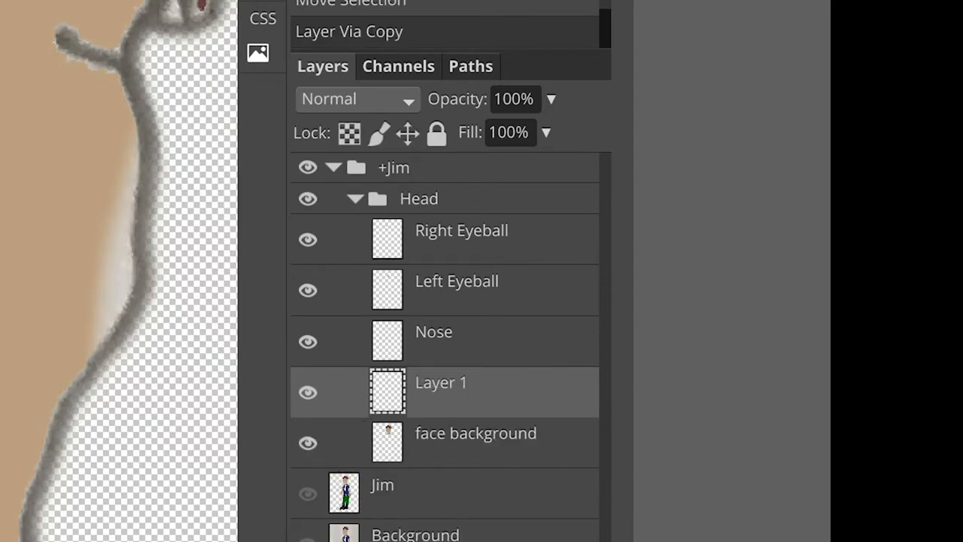
double_click(461, 389)
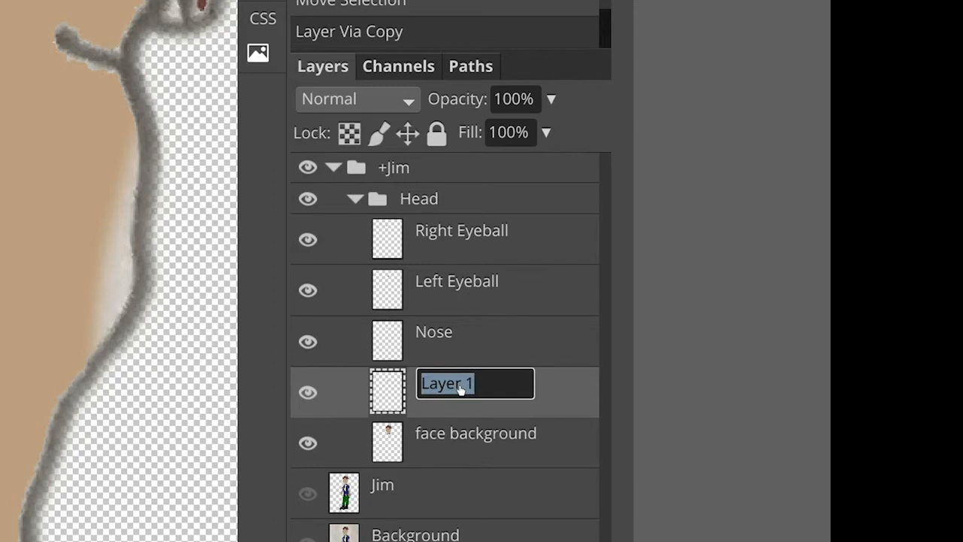
text(Mouth)
key(Return)
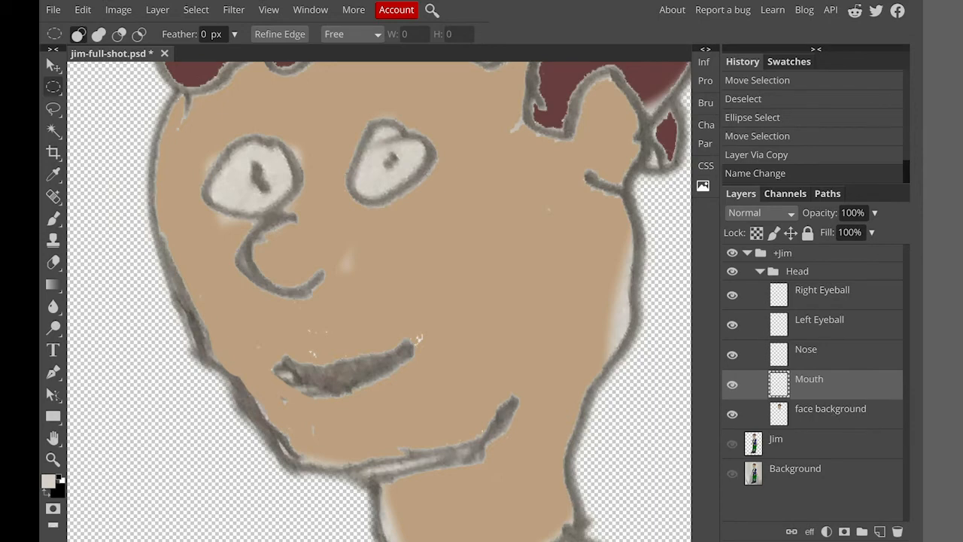
Hide the face background, Right Eyeball, Left Eyeball and Nose layers to isolate the mouth
click(732, 414)
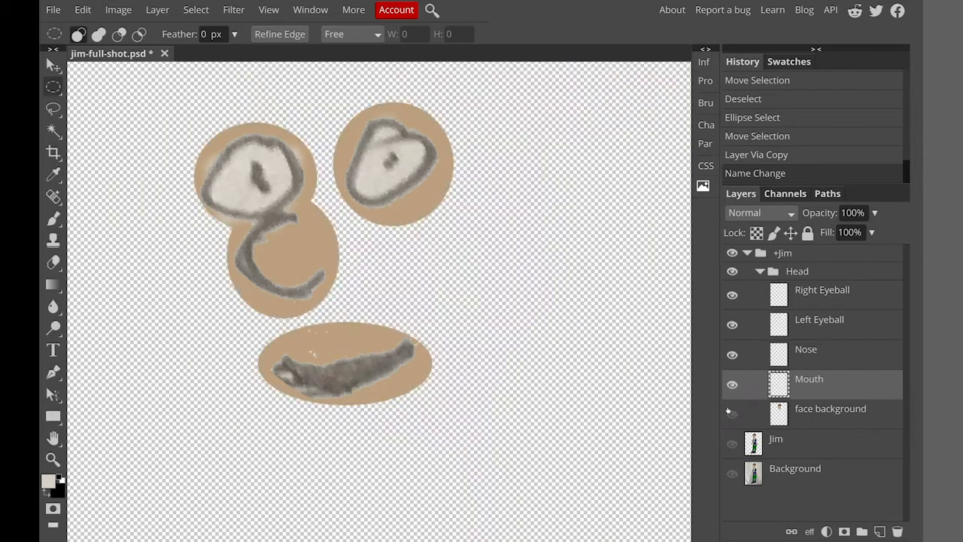
click(733, 295)
click(731, 325)
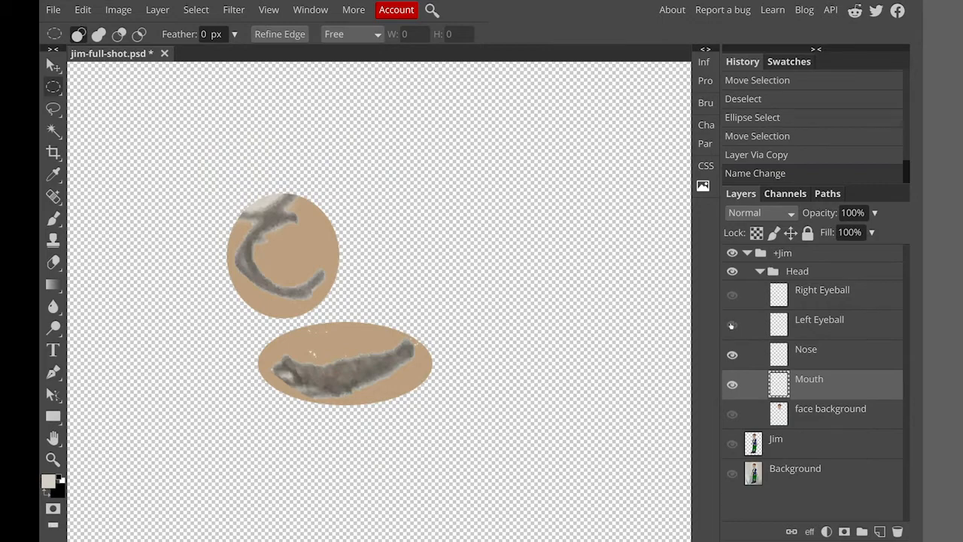
click(732, 354)
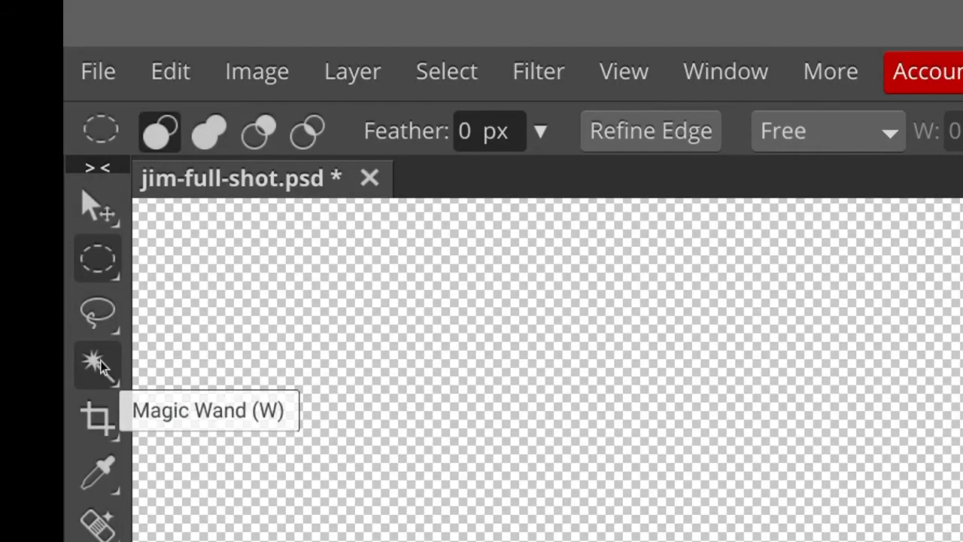
Delete the skin colour around the lips on the Mouth layer using the Magic Wand, and clear the selection
click(98, 367)
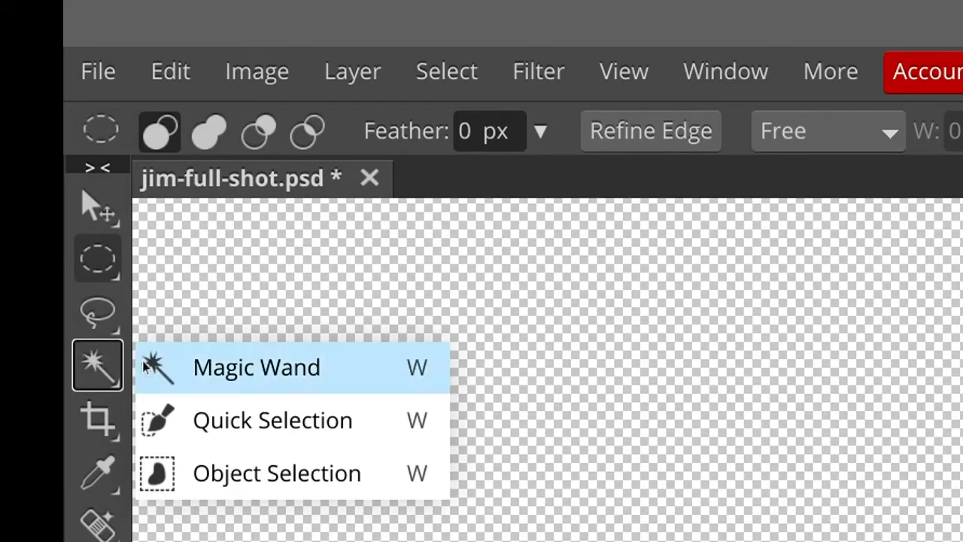
click(175, 367)
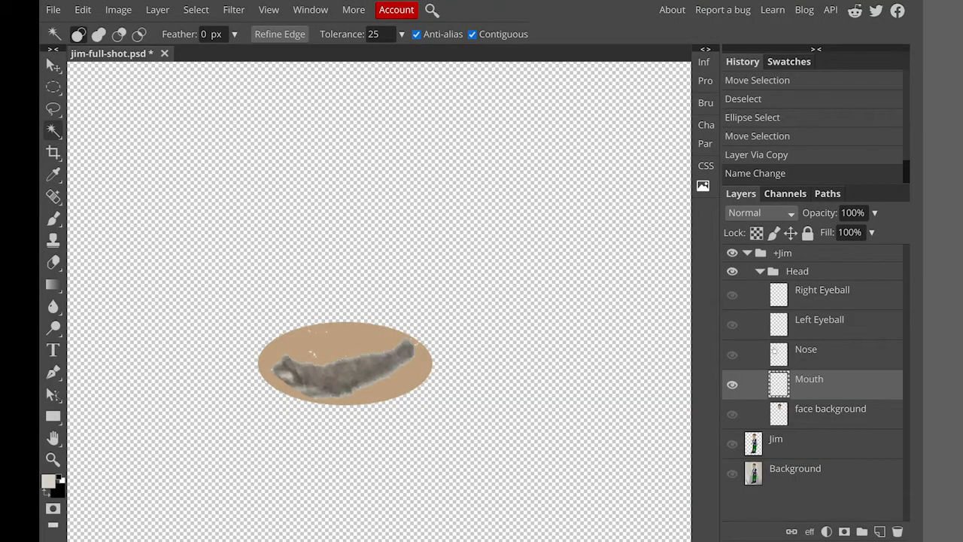
click(335, 333)
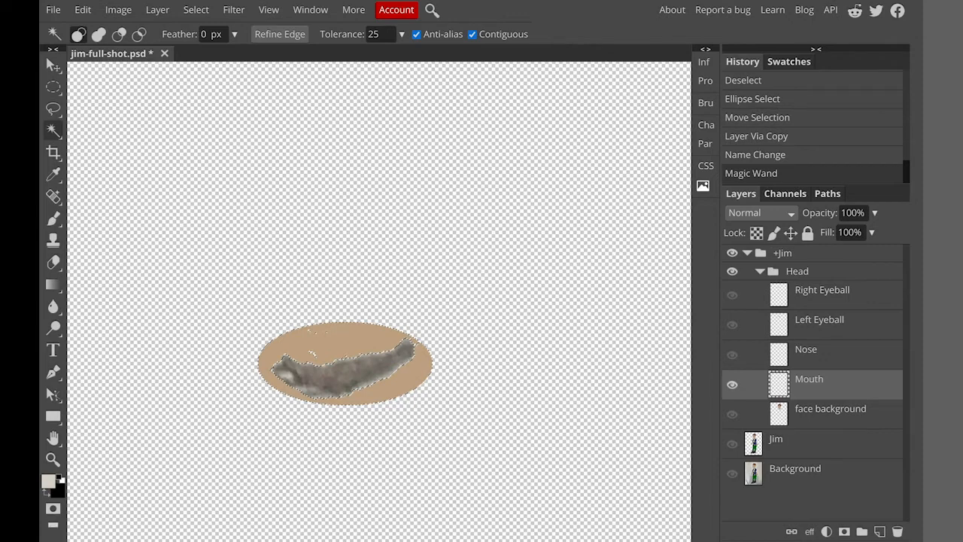
key(Delete)
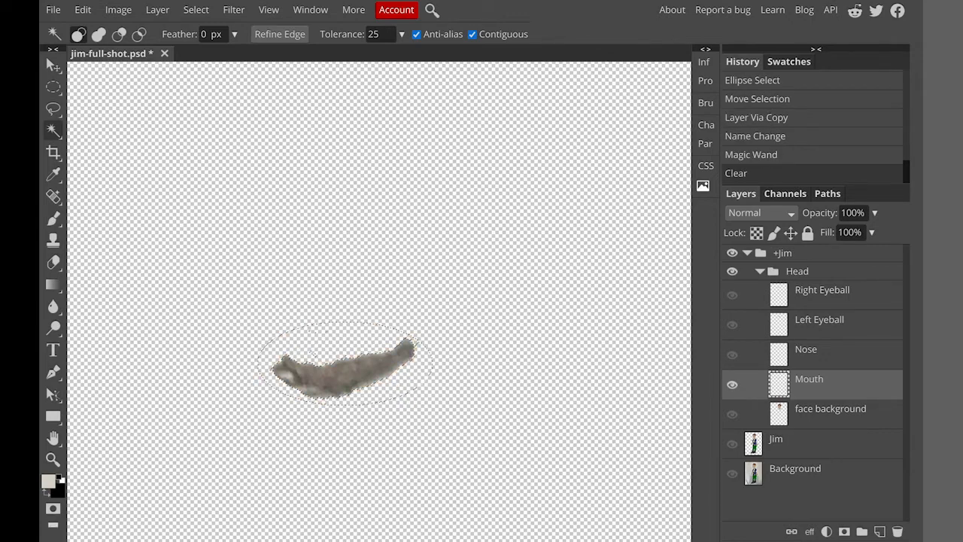
key(ctrl+d)
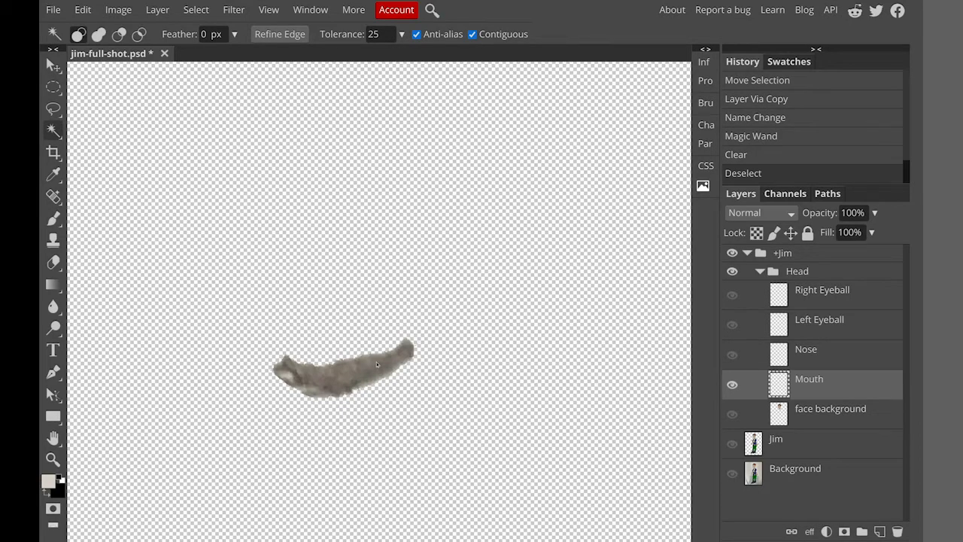
Show only the Nose layer, delete the skin colour around the nose line with the Magic Wand, and clear the selection
click(728, 384)
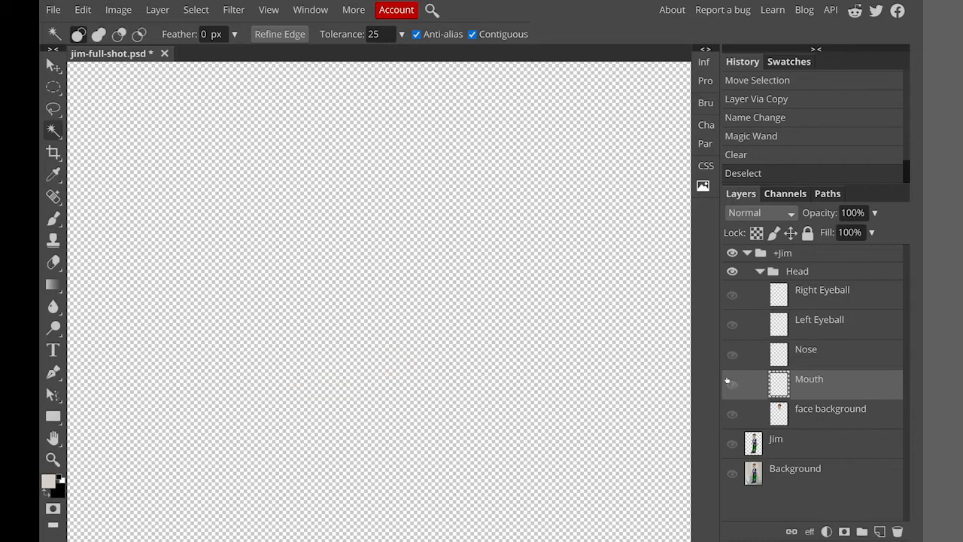
click(796, 352)
click(733, 355)
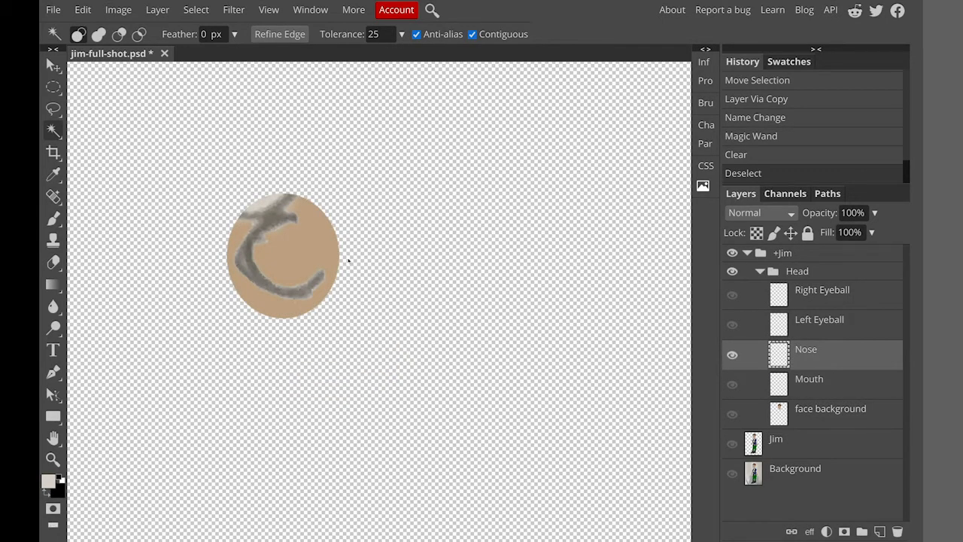
click(313, 250)
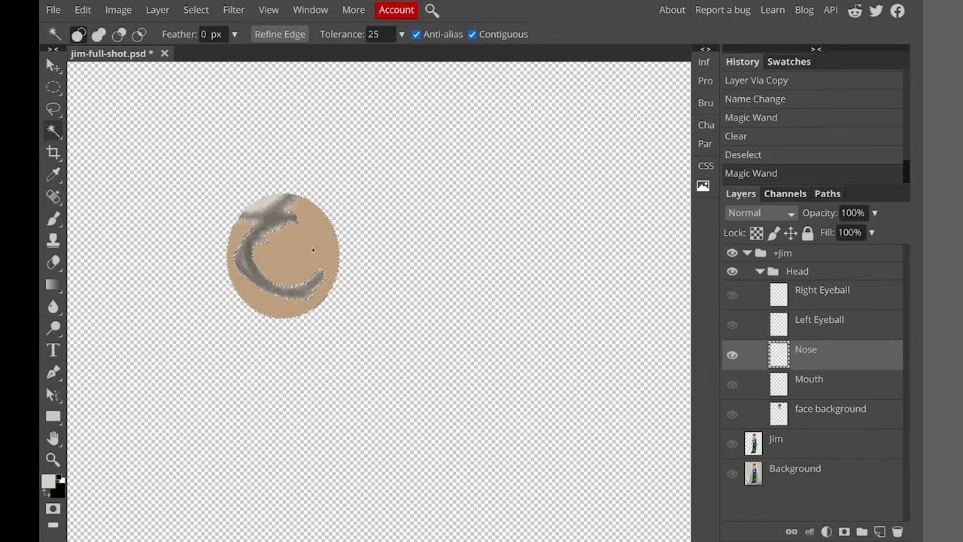
key(Delete)
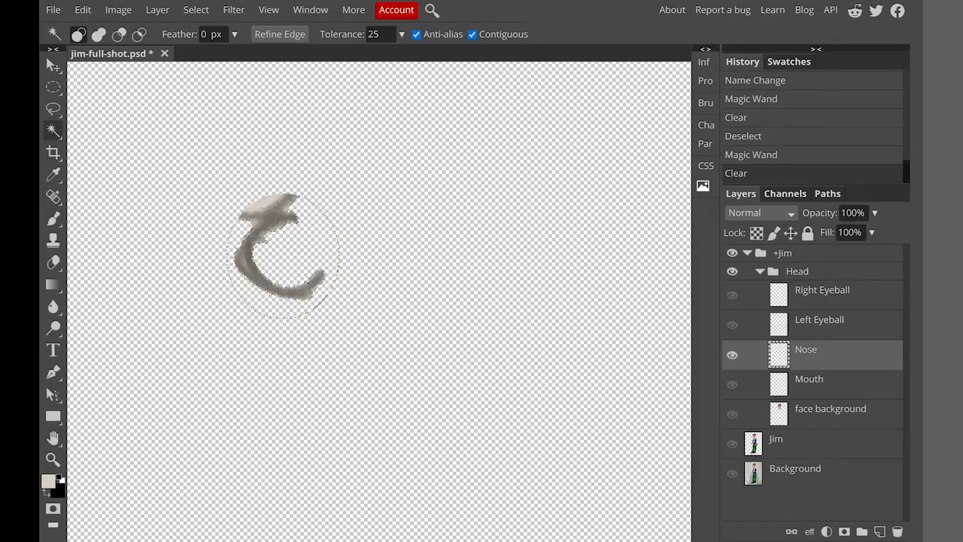
key(ctrl+d)
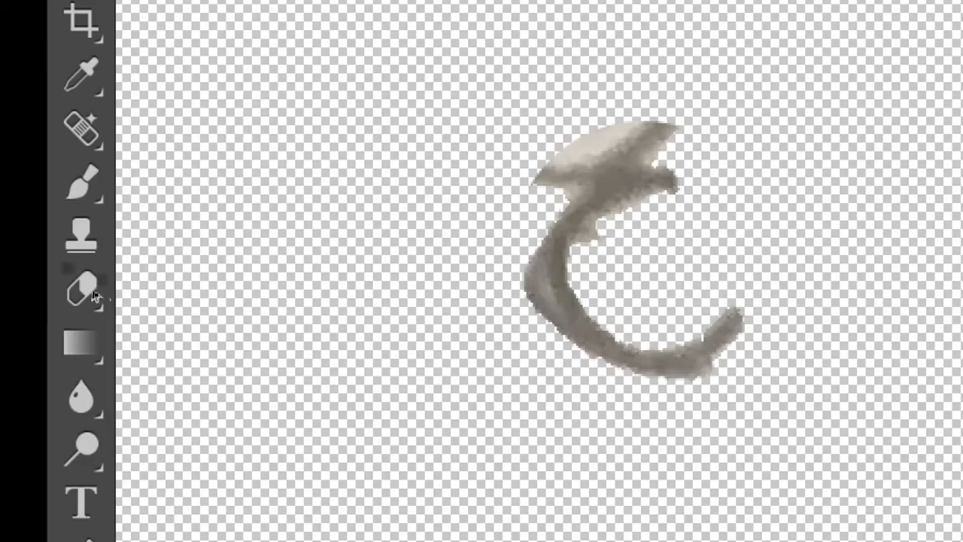
Erase the leftover piece of the eye above the nose line on the Nose layer with the Eraser Tool
click(58, 262)
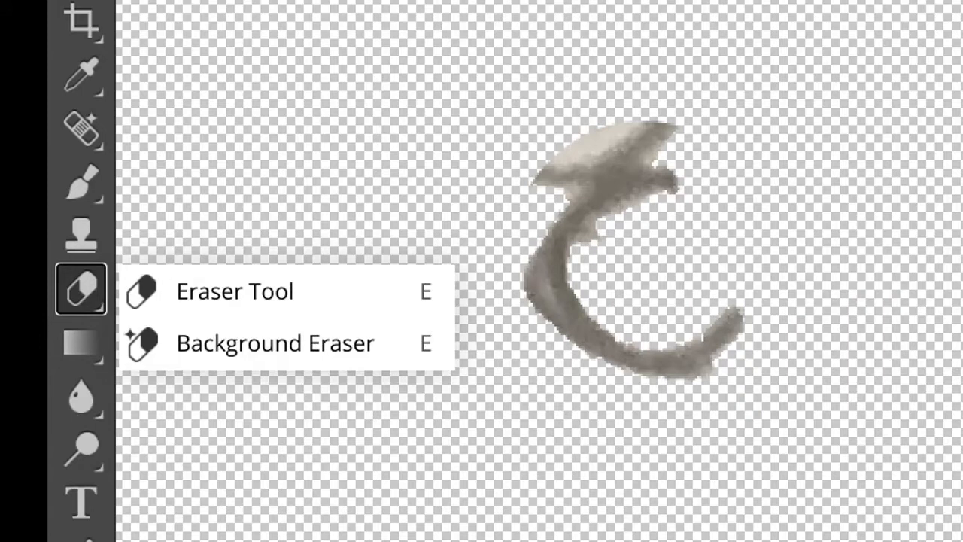
click(158, 287)
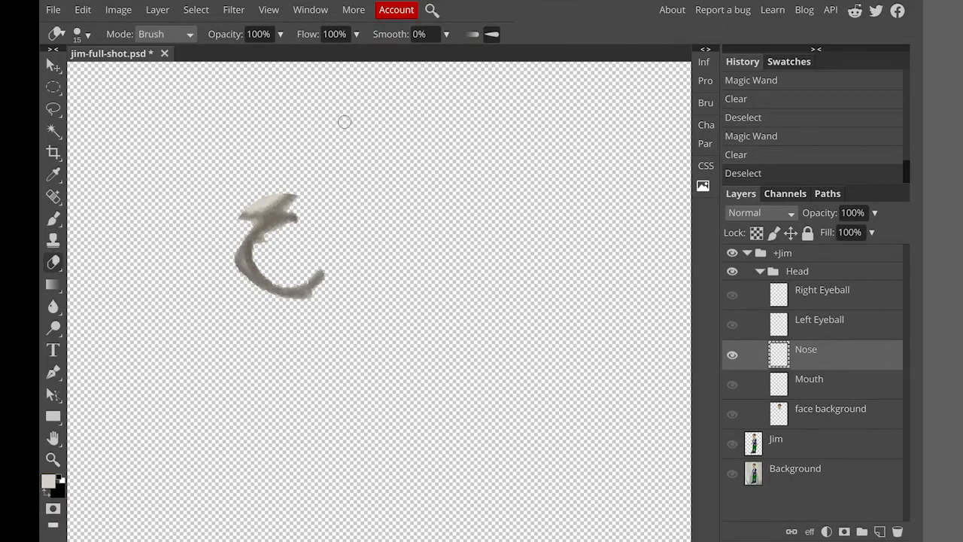
key(ctrl+plus)
key(ctrl+plus)
key(ctrl+plus)
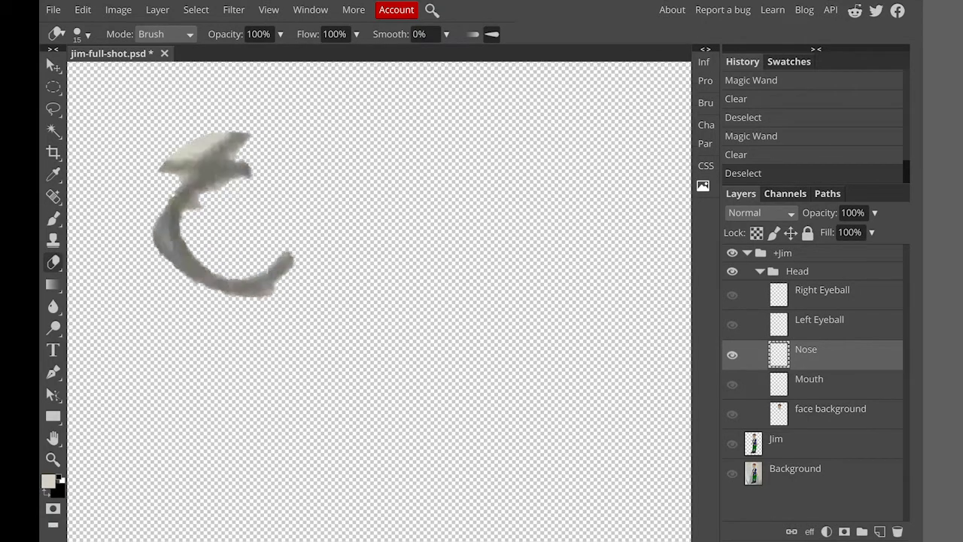
scroll(302, 176, left, 3)
scroll(302, 175, up, 2)
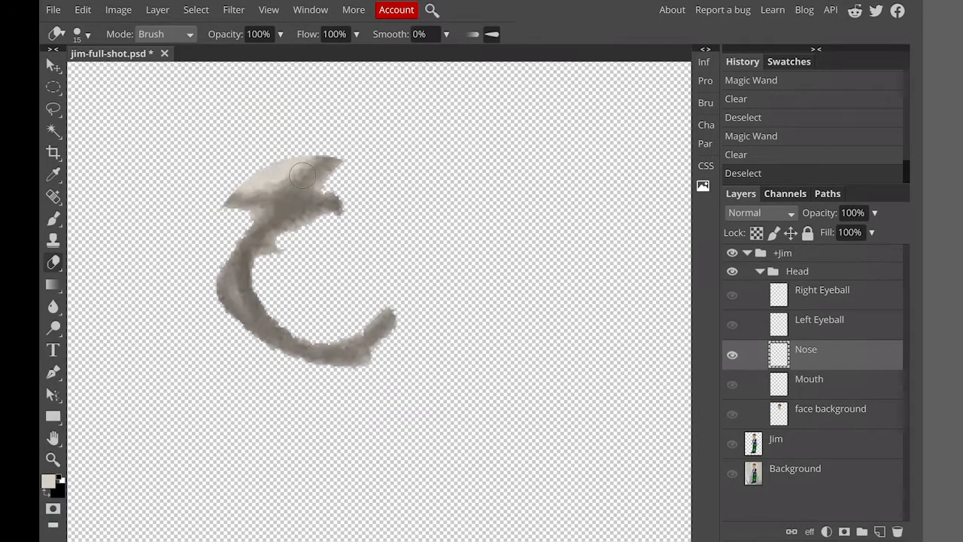
mouse_move(245, 209)
mouse_down()
mouse_move(342, 172)
mouse_move(317, 165)
mouse_move(203, 225)
mouse_up()
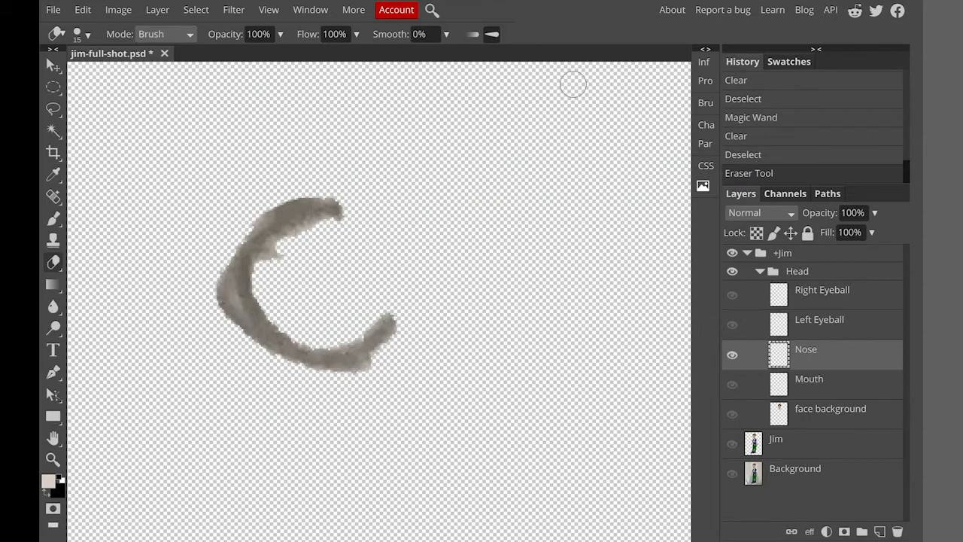
Show only the Left Eyeball layer, delete the skin colour around the eye with the Magic Wand, and clear the selection
click(732, 325)
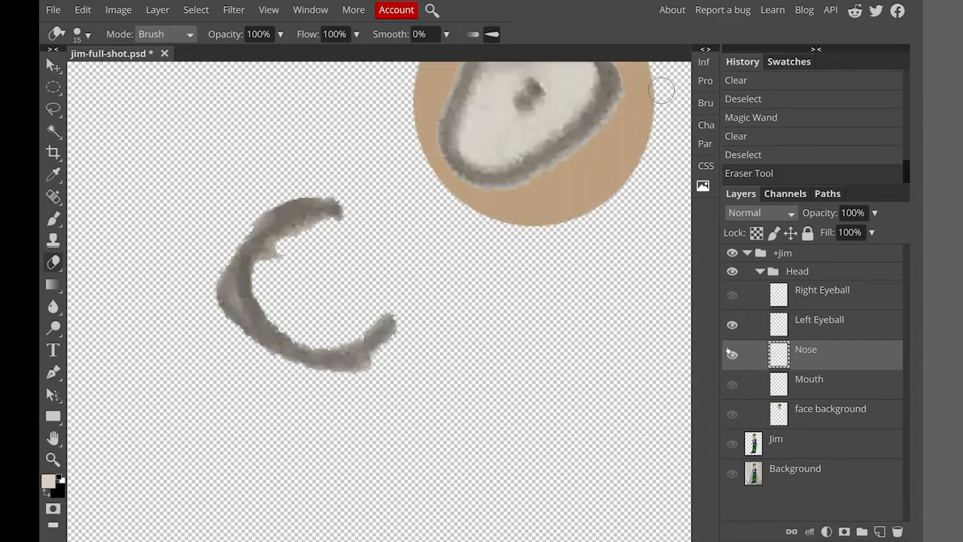
click(732, 355)
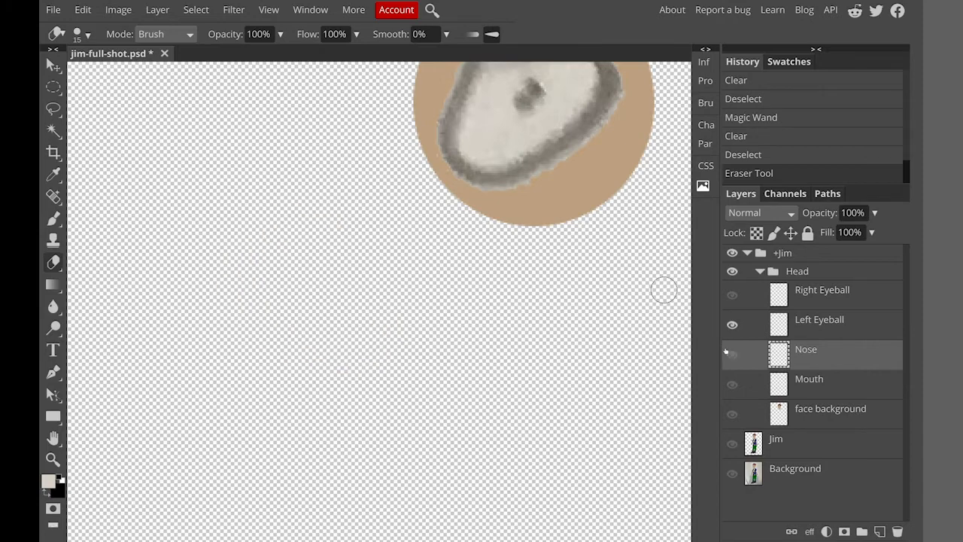
click(820, 319)
scroll(483, 194, up, 2)
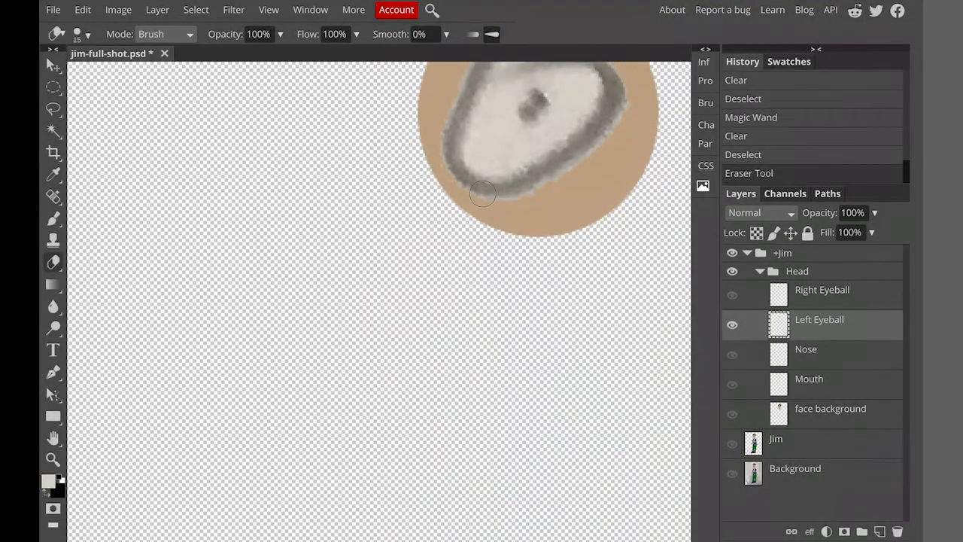
scroll(482, 194, right, 1)
scroll(483, 193, up, 1)
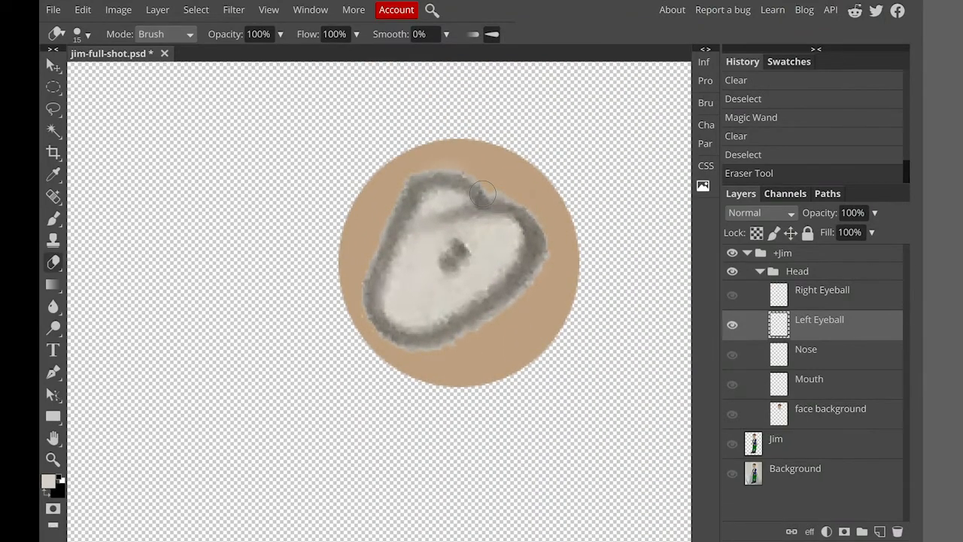
key(w)
click(491, 178)
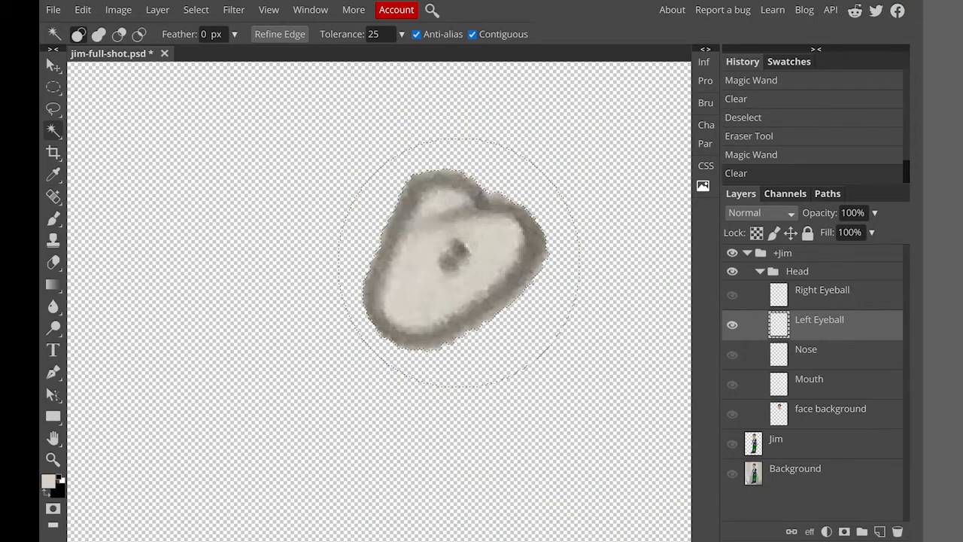
key(ctrl+d)
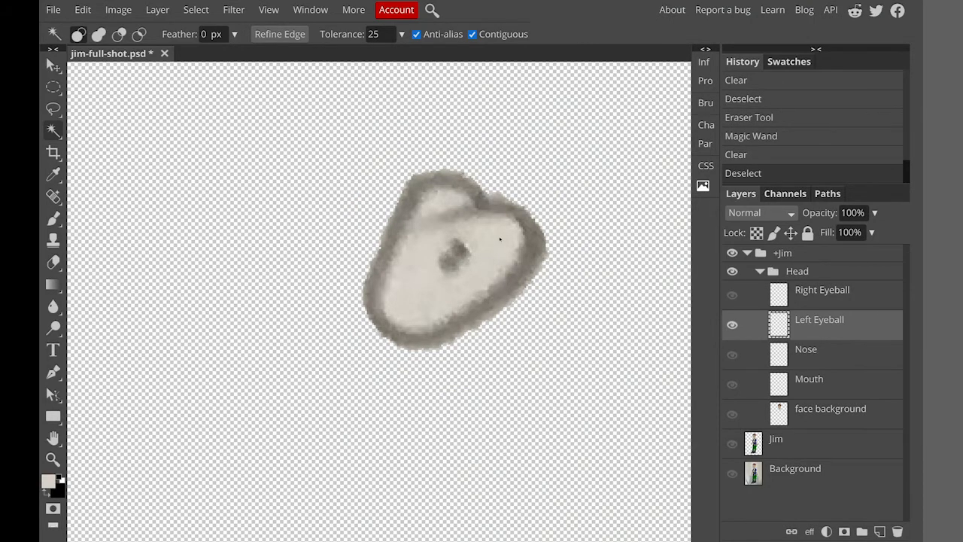
Show only the Right Eyeball layer, delete the main skin area around the eye with the Magic Wand, and clear the selection
click(730, 296)
click(731, 324)
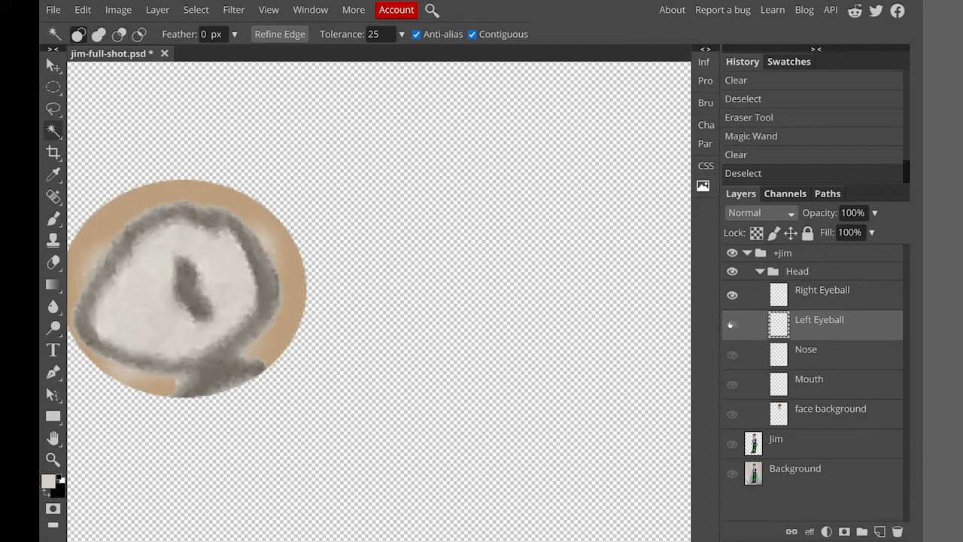
click(820, 291)
scroll(538, 310, right, 2)
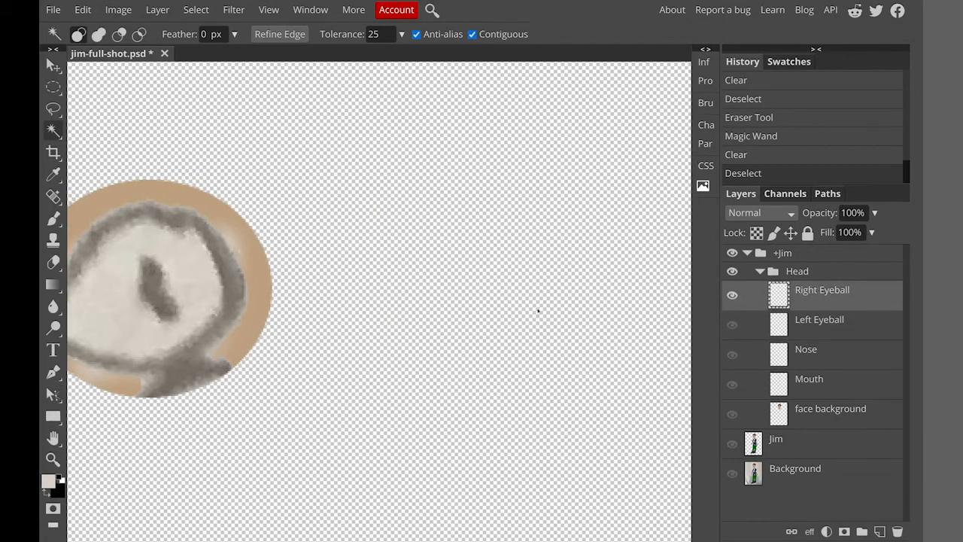
scroll(538, 311, left, 5)
scroll(539, 310, up, 1)
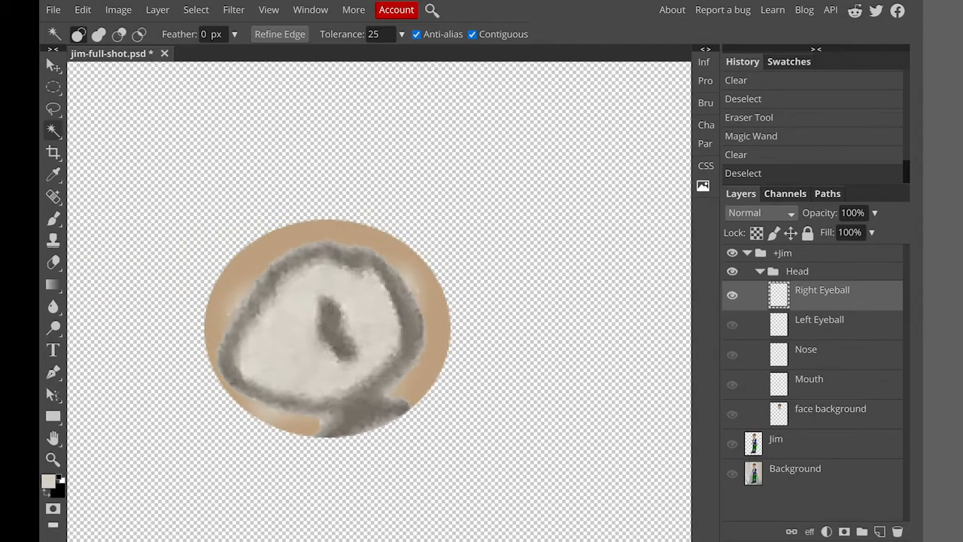
click(441, 303)
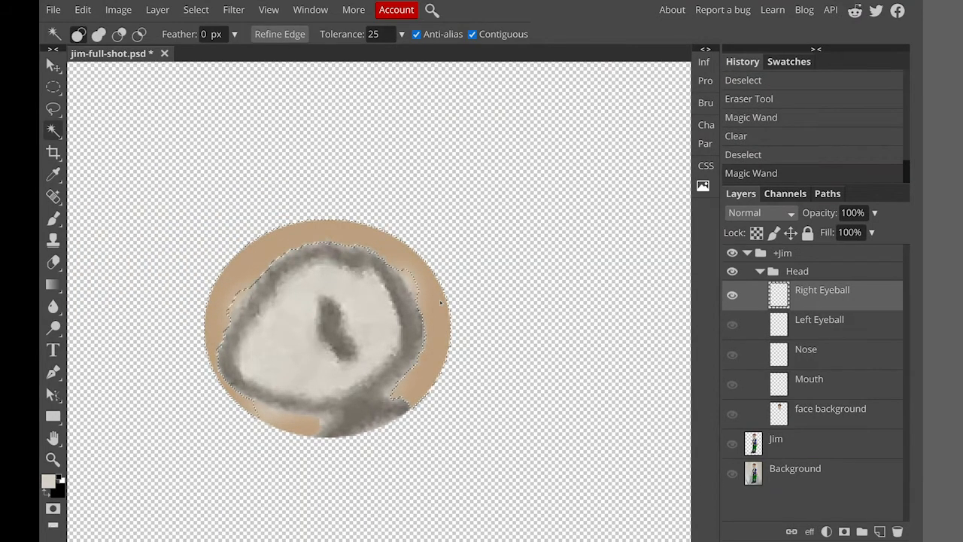
key(Delete)
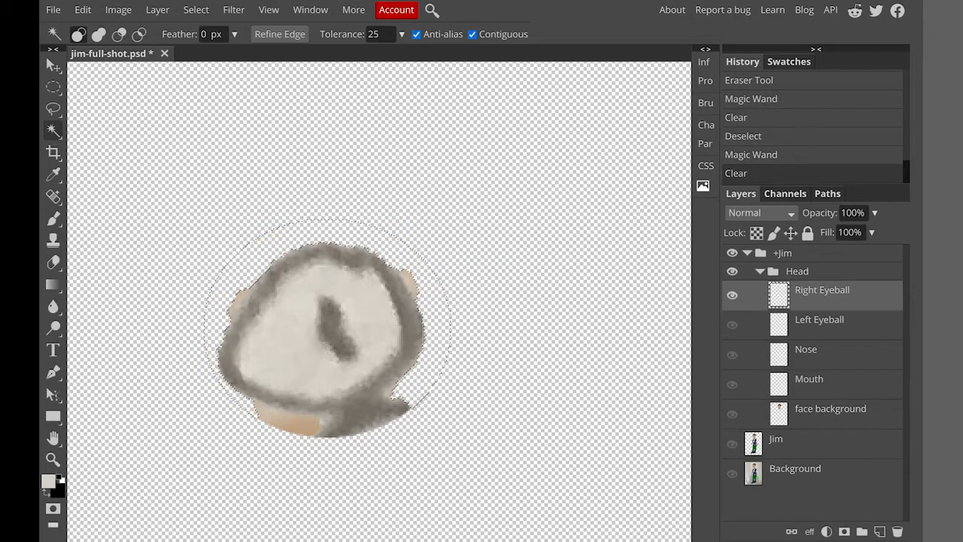
key(ctrl+d)
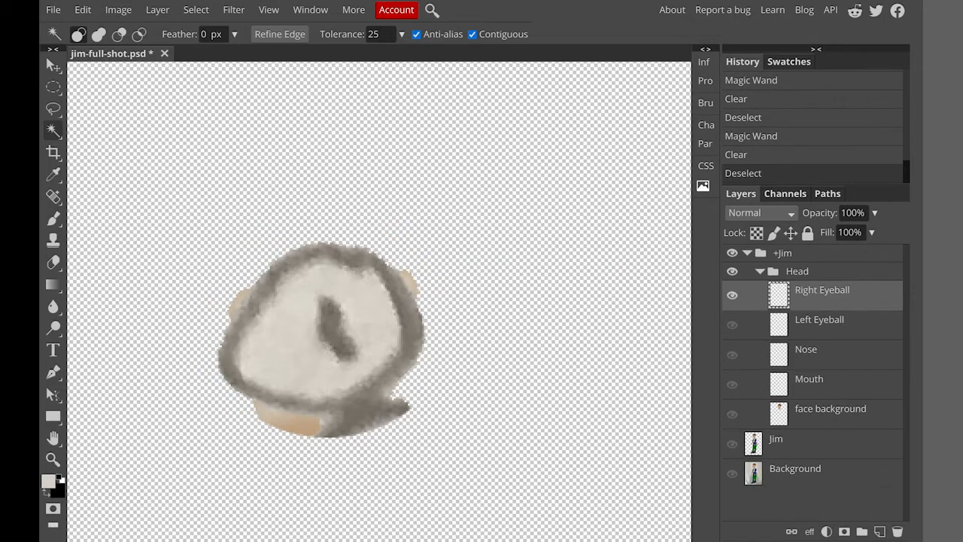
Erase the skin remnants on both sides of the right eyeball and the piece of nose line beneath it
key(e)
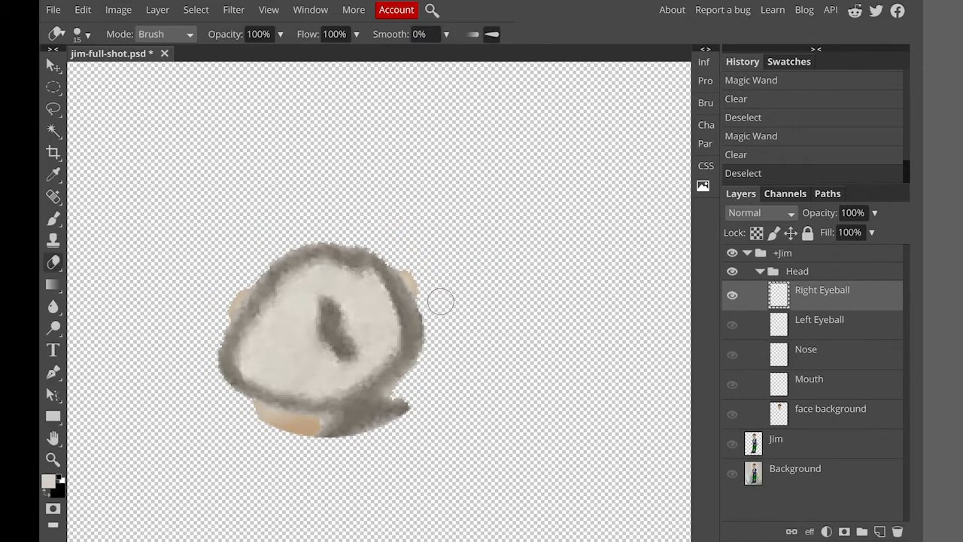
mouse_move(420, 273)
mouse_down()
mouse_move(426, 284)
mouse_move(418, 275)
mouse_up()
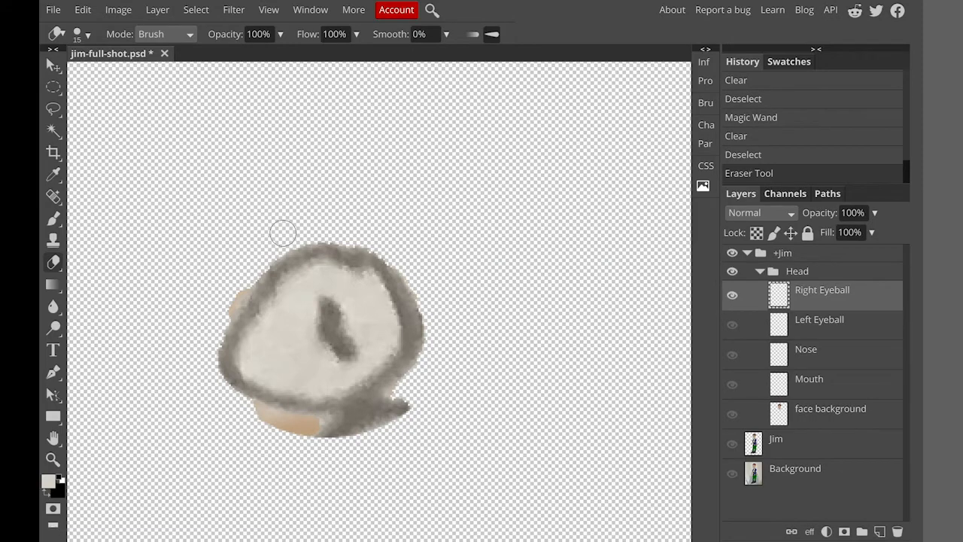
drag(237, 285, 212, 313)
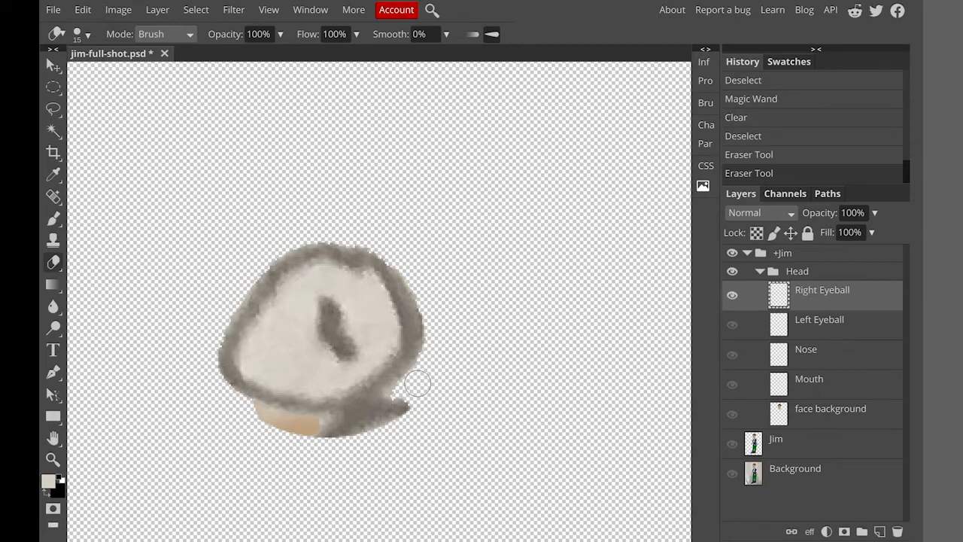
mouse_move(414, 386)
mouse_down()
mouse_move(376, 414)
mouse_move(314, 431)
mouse_move(382, 411)
mouse_move(431, 409)
mouse_up()
Delete the remaining skin patch below the right eyeball using the Magic Wand, and clear the selection
key(w)
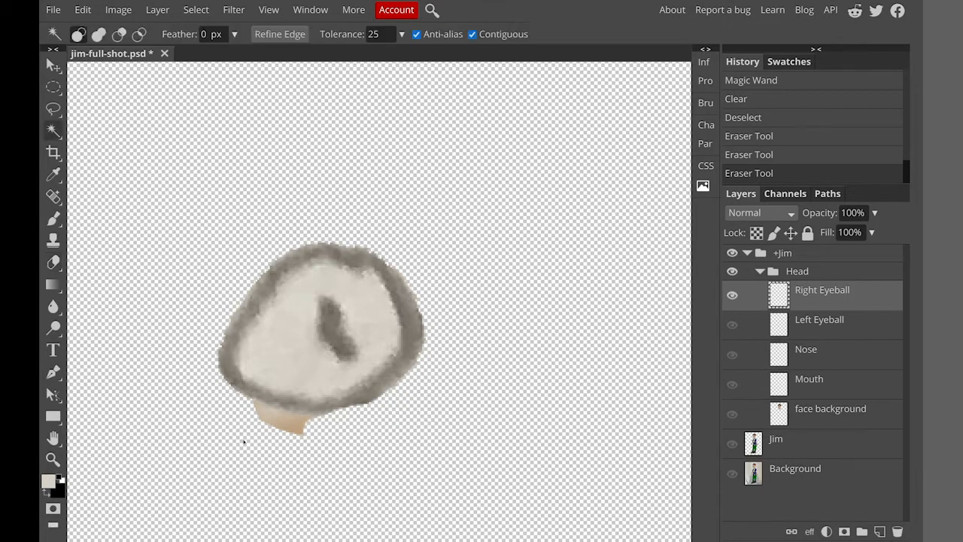
click(274, 425)
key(Delete)
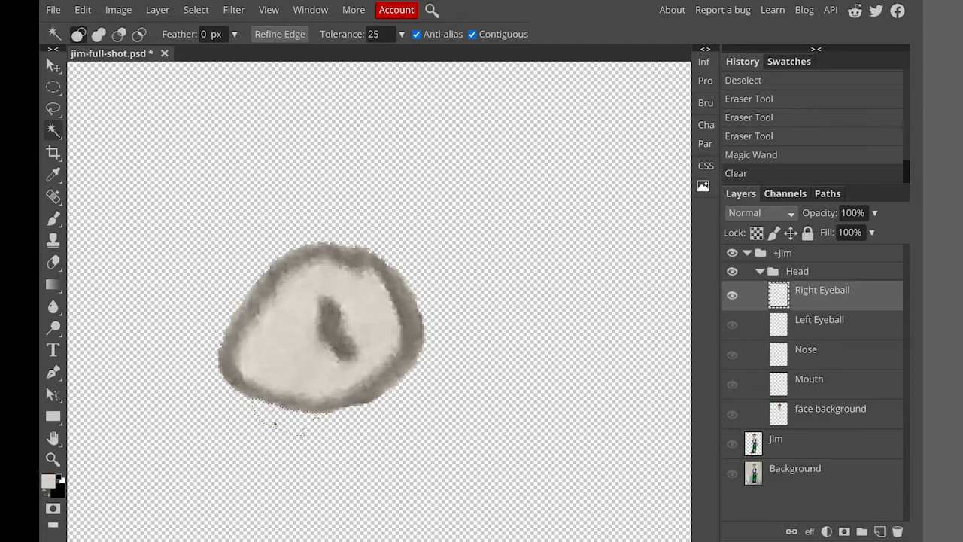
key(ctrl+d)
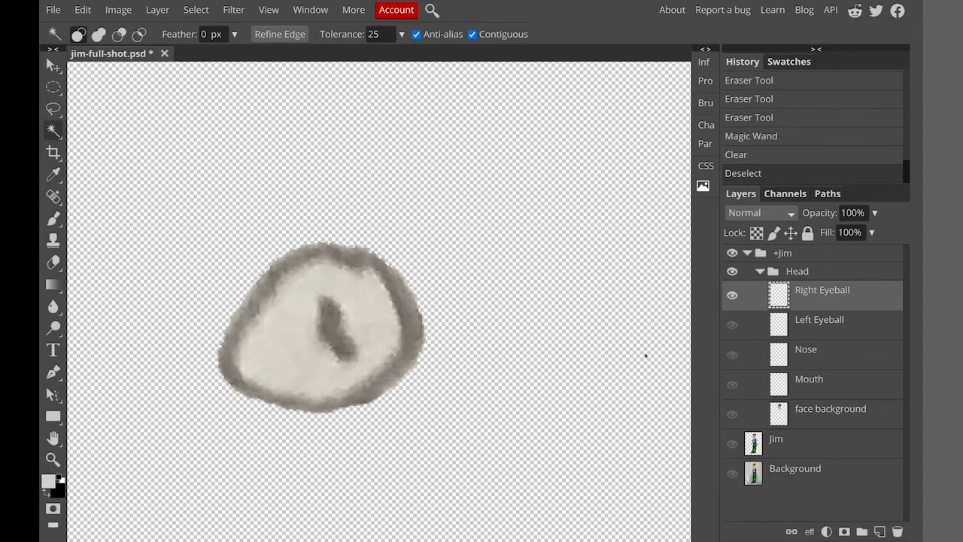
Show the Left Eyeball, Nose and Mouth layers alongside the Right Eyeball to check the cleaned-up facial features together
key(ctrl+minus)
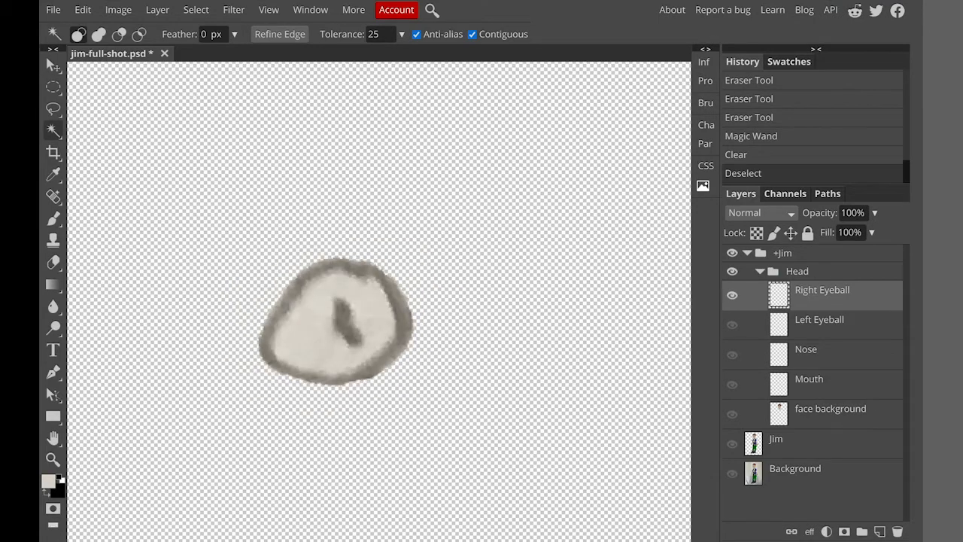
click(732, 324)
click(732, 354)
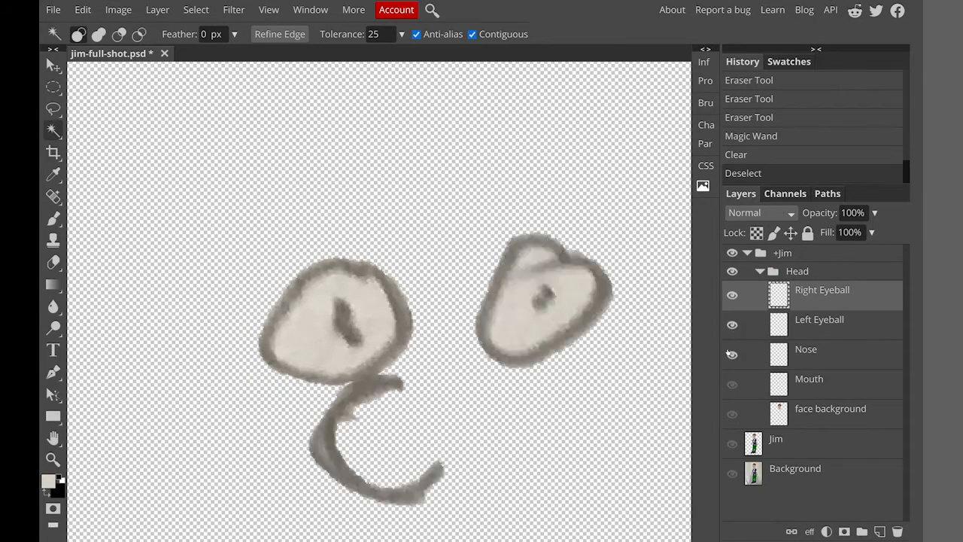
click(732, 384)
scroll(555, 357, up, 2)
scroll(550, 358, down, 4)
scroll(550, 357, left, 1)
scroll(551, 357, right, 2)
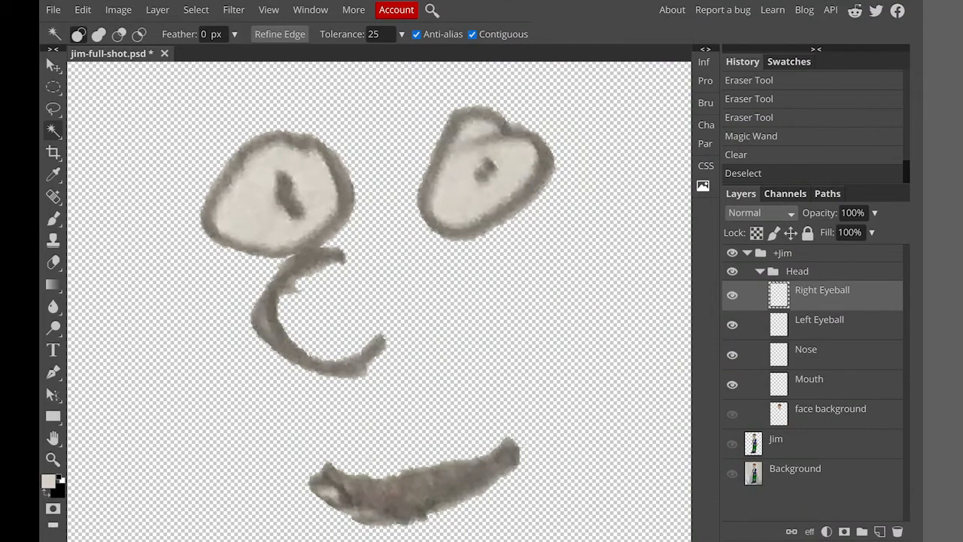
Hide the Right Eyeball, Left Eyeball, Nose and Mouth layers, and make the face background layer active and visible
click(732, 295)
click(730, 324)
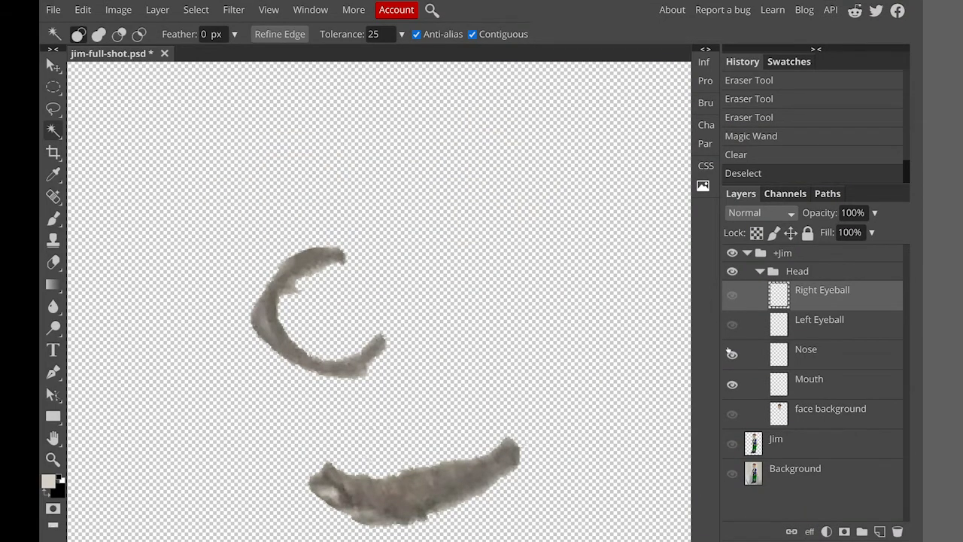
click(730, 352)
click(730, 382)
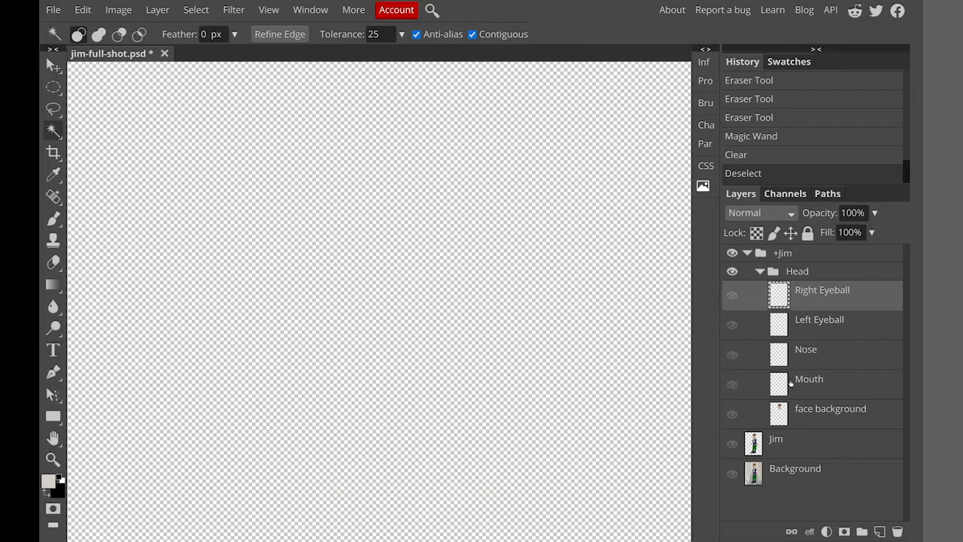
click(830, 407)
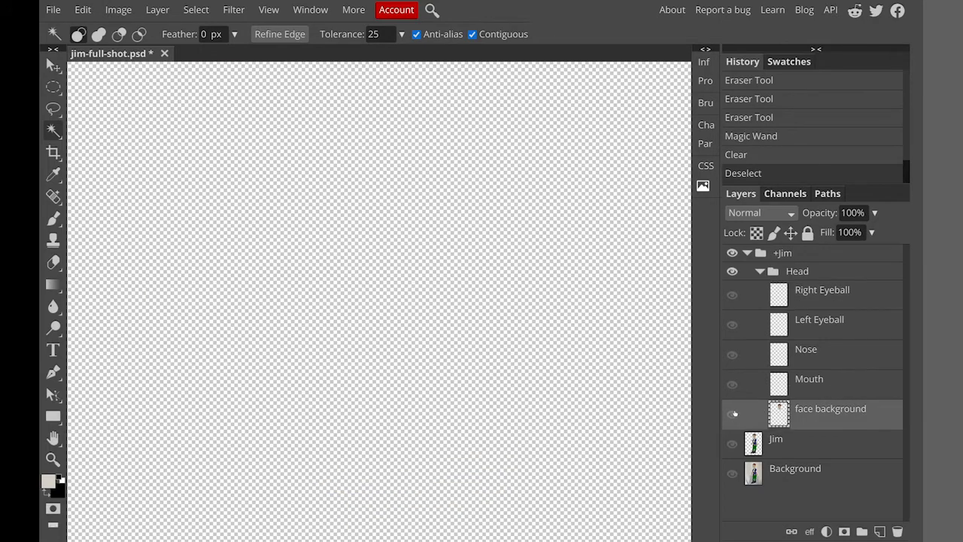
click(733, 413)
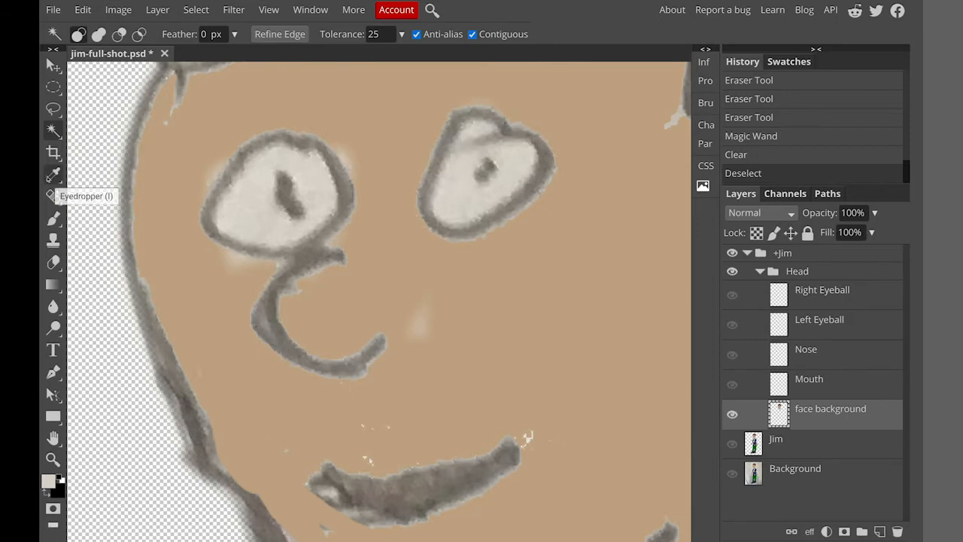
Paint over the eyes and nose on the face background layer with the sampled skin colour, using a 102 px brush at 81% hardness
click(53, 176)
click(180, 205)
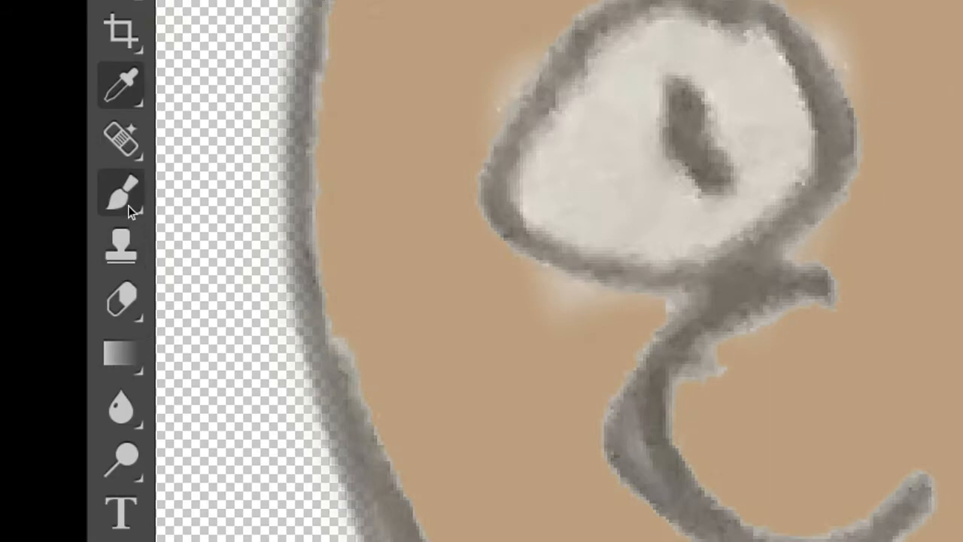
click(128, 204)
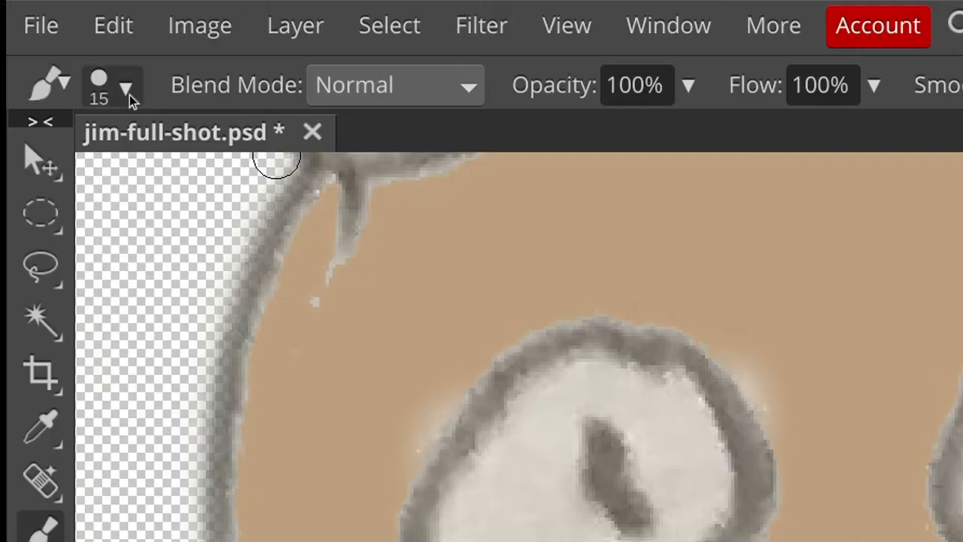
click(126, 91)
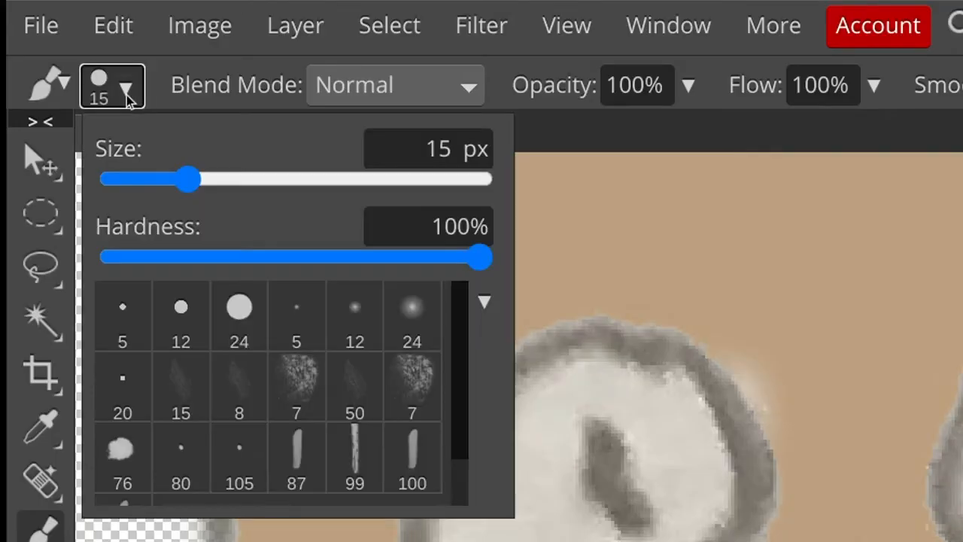
drag(188, 184, 270, 182)
drag(471, 256, 411, 257)
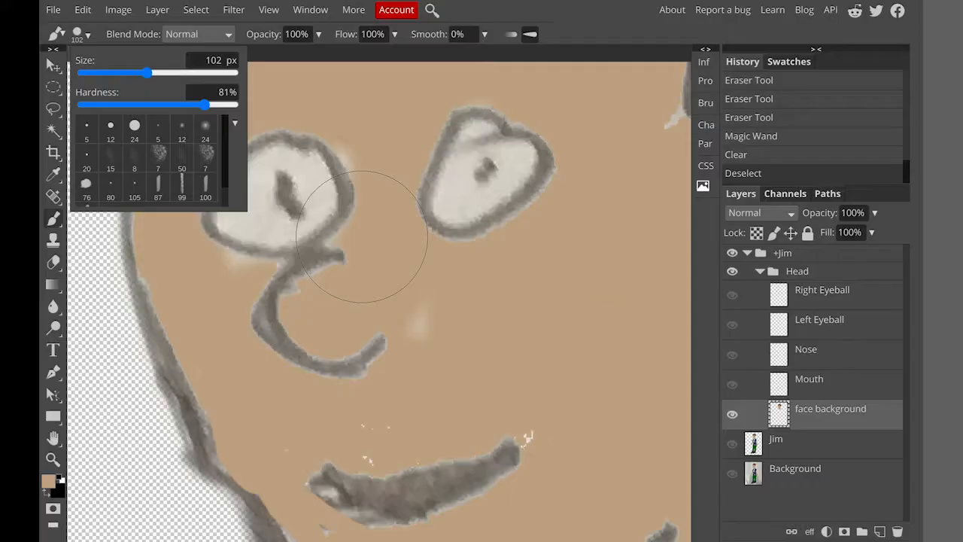
mouse_move(362, 232)
mouse_down()
mouse_move(340, 190)
mouse_move(311, 177)
mouse_move(290, 181)
mouse_move(264, 209)
mouse_move(256, 232)
mouse_move(283, 262)
mouse_move(289, 322)
mouse_move(366, 332)
mouse_move(414, 317)
mouse_move(478, 123)
mouse_move(493, 123)
mouse_move(502, 173)
mouse_up()
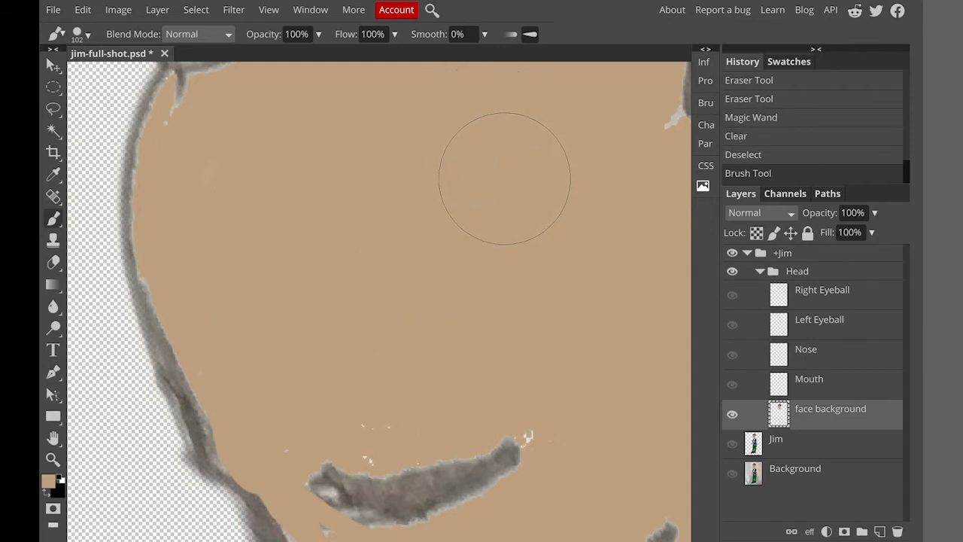
Paint over the mouth on the face background layer with the skin colour, using the 102 px brush
scroll(454, 243, down, 2)
scroll(454, 243, down, 2)
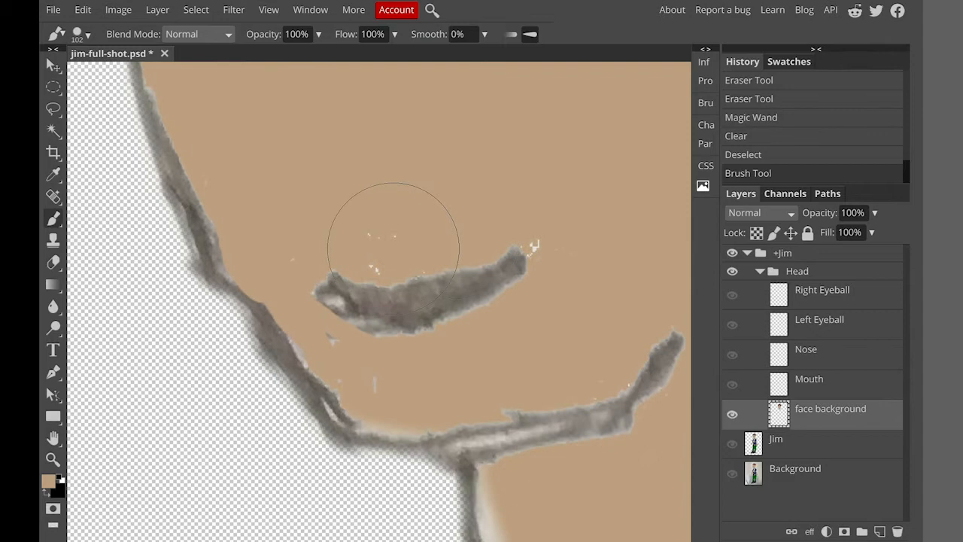
mouse_move(344, 263)
mouse_down()
mouse_move(378, 284)
mouse_move(408, 284)
mouse_move(514, 252)
mouse_up()
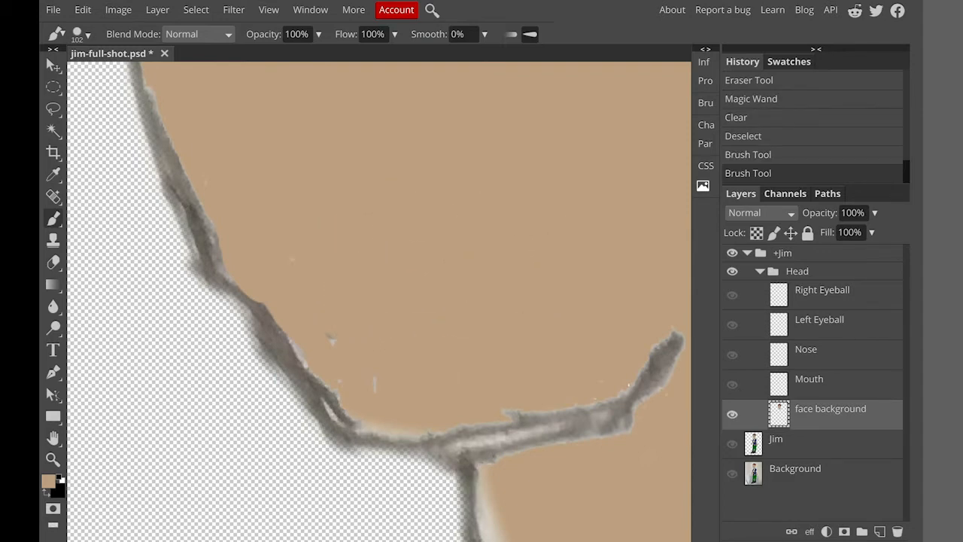
scroll(513, 252, down, 5)
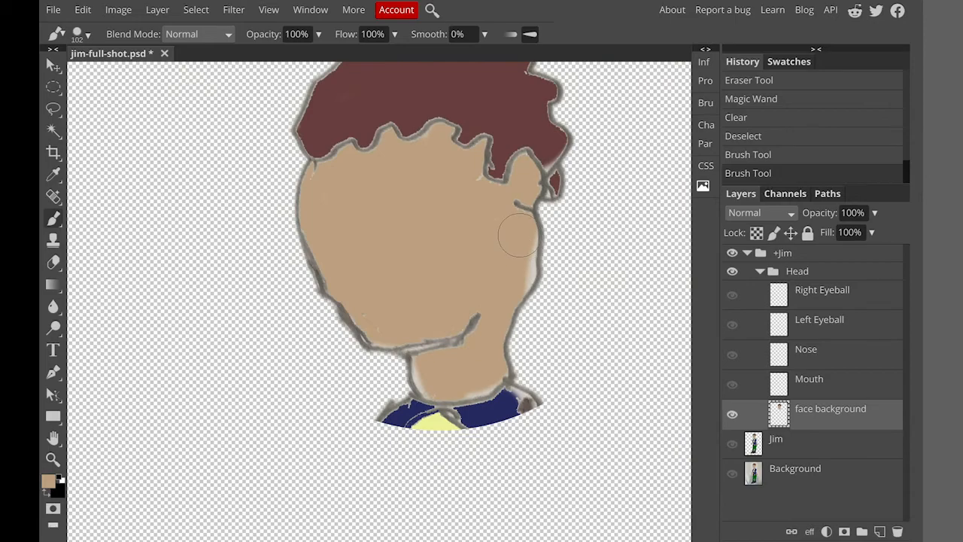
scroll(515, 245, down, 2)
scroll(516, 241, up, 4)
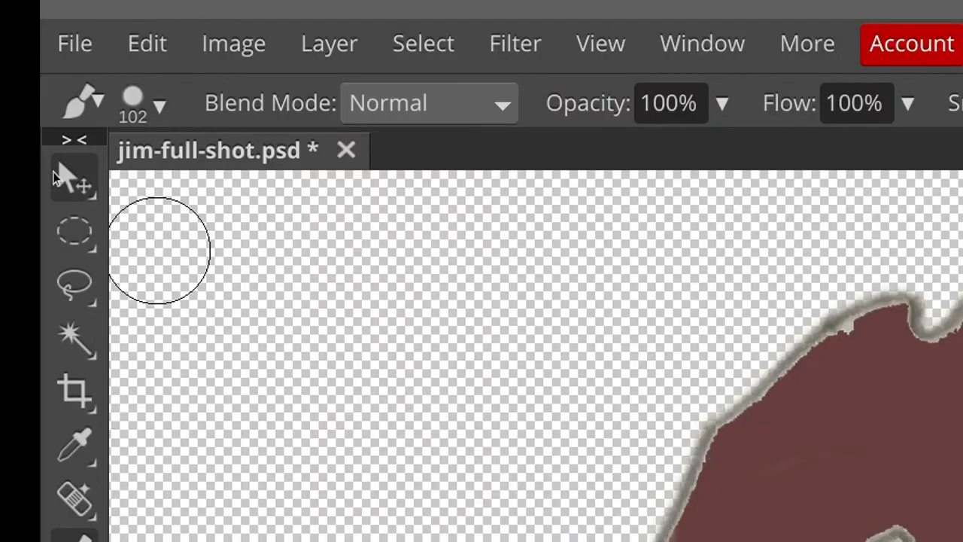
Show the Right Eyeball, Left Eyeball, Nose and Mouth layers over the plain face to check the assembled head
click(53, 171)
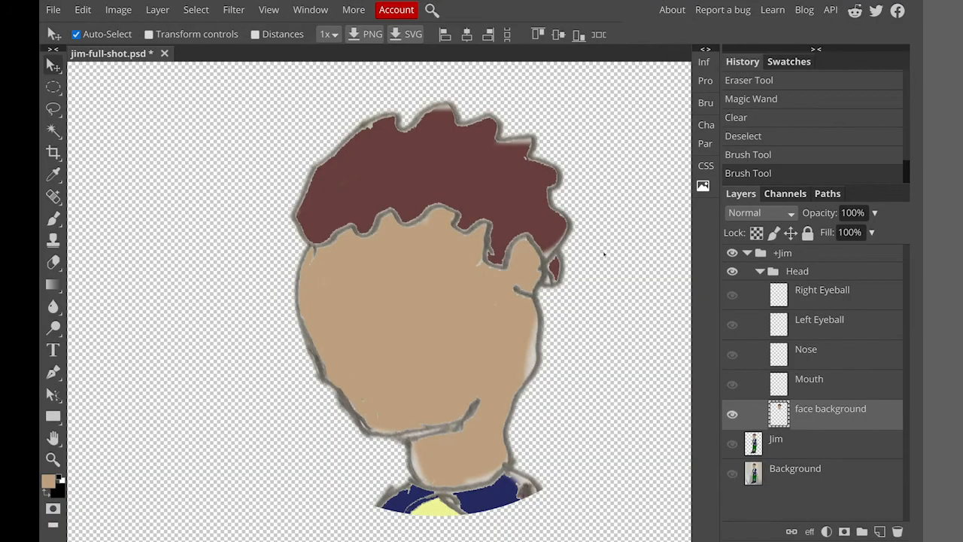
click(732, 295)
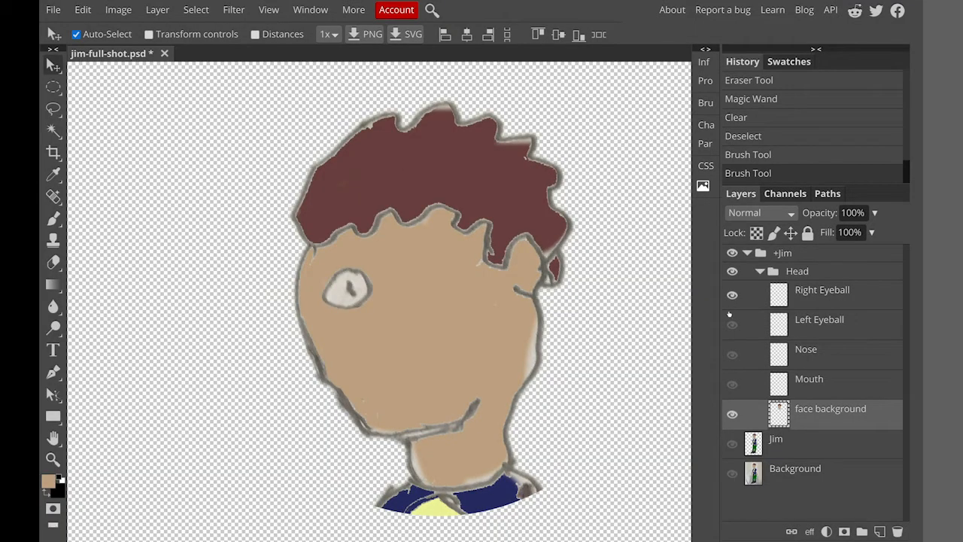
click(731, 325)
click(732, 354)
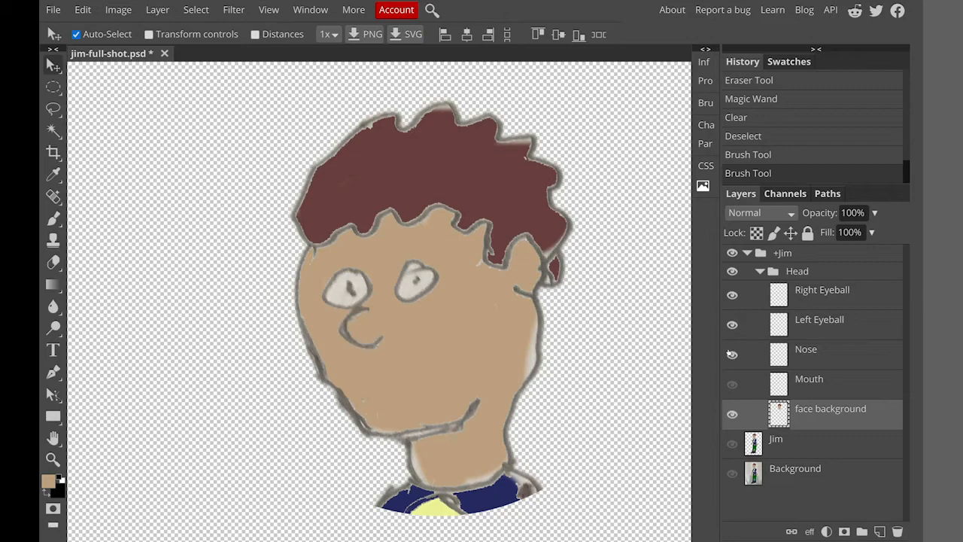
click(732, 384)
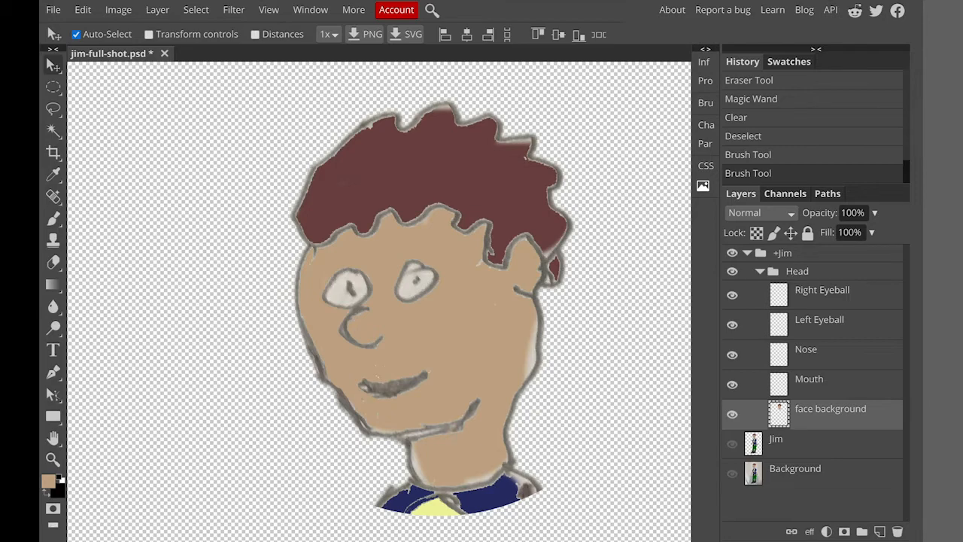
Hide the Mouth, Nose and Left Eyeball layers, leaving the Right Eyeball shown over the face background
click(732, 385)
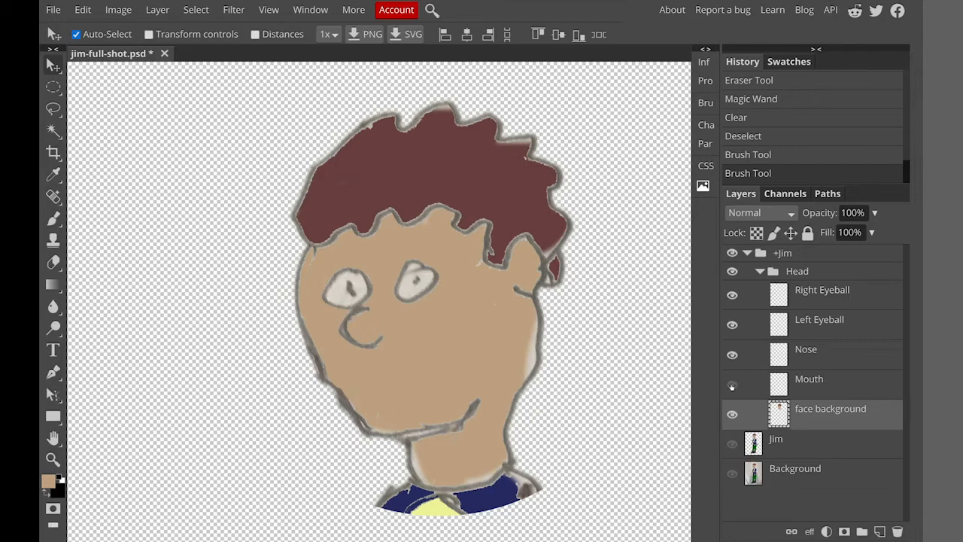
click(733, 354)
click(732, 326)
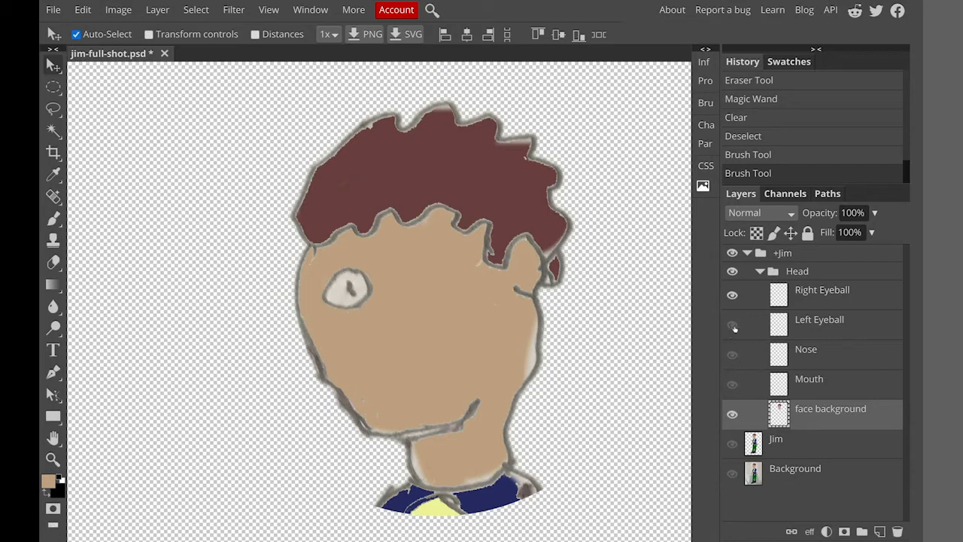
Create a folder named "Right Eyeball" directly above the Right Eyeball layer inside the Head folder
click(843, 295)
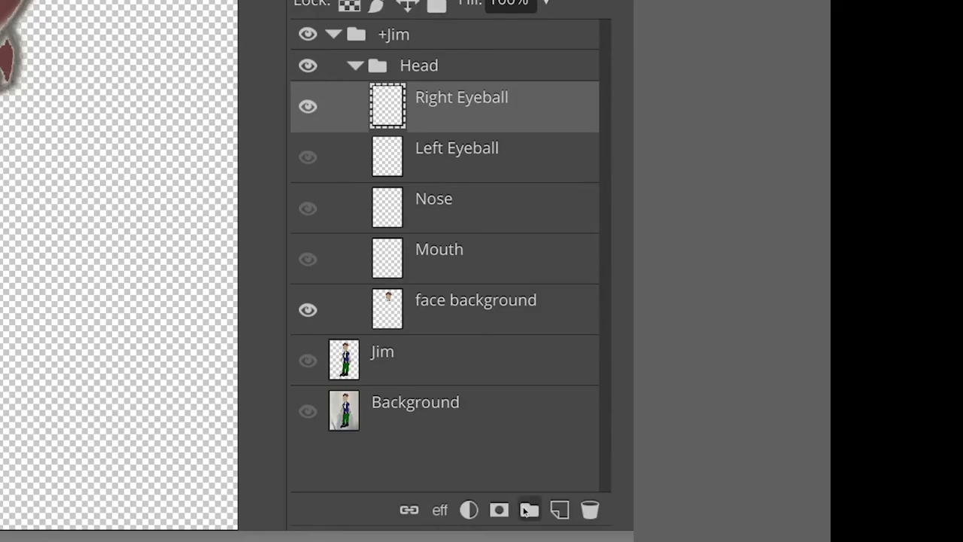
click(526, 511)
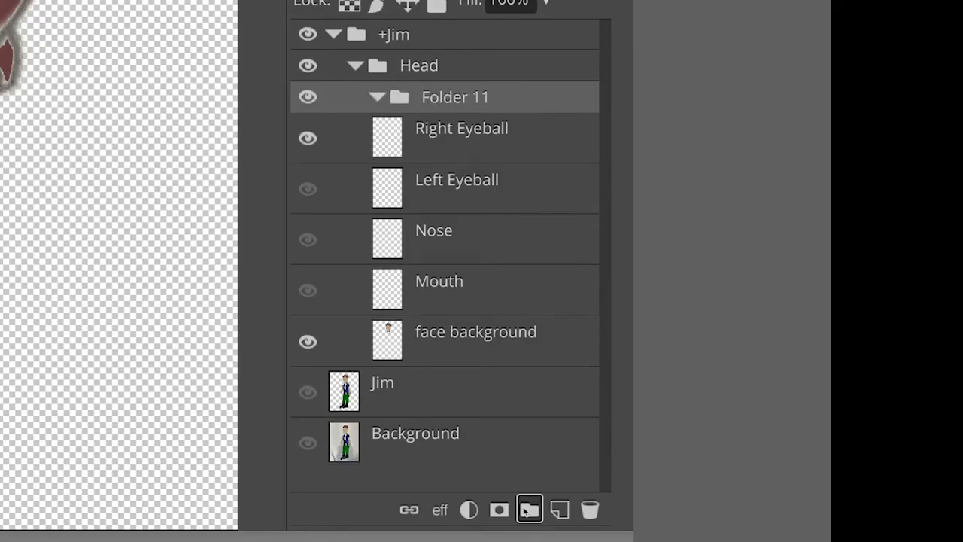
double_click(463, 105)
text(R)
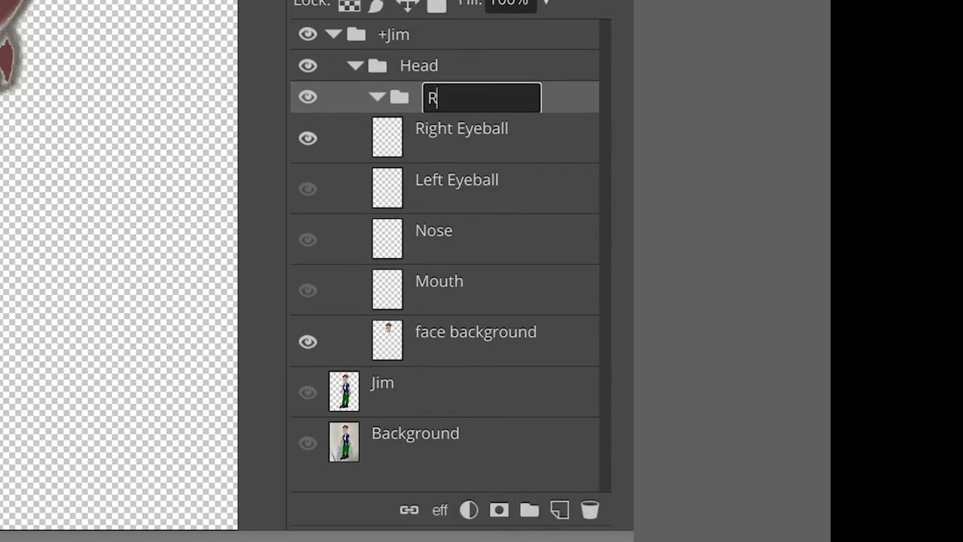
text(ight Eyeball)
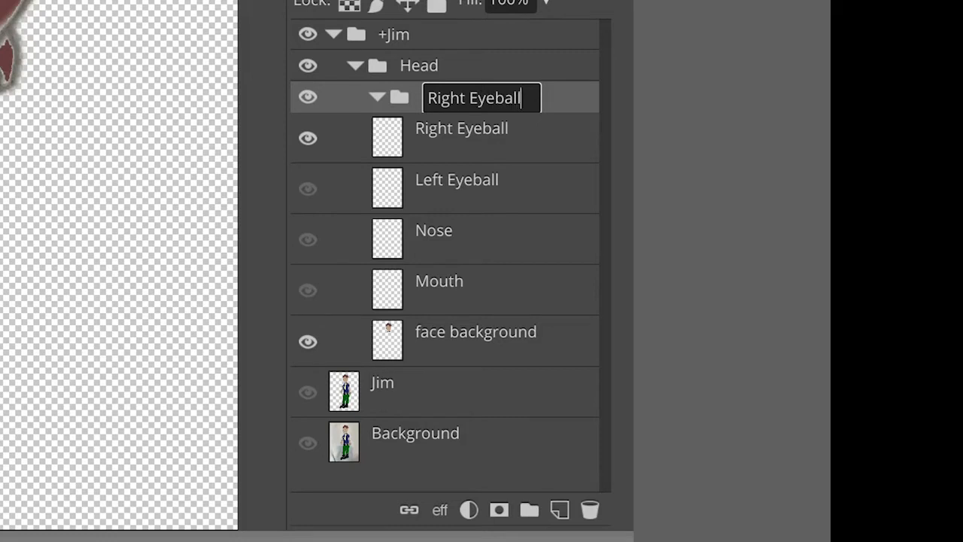
key(Return)
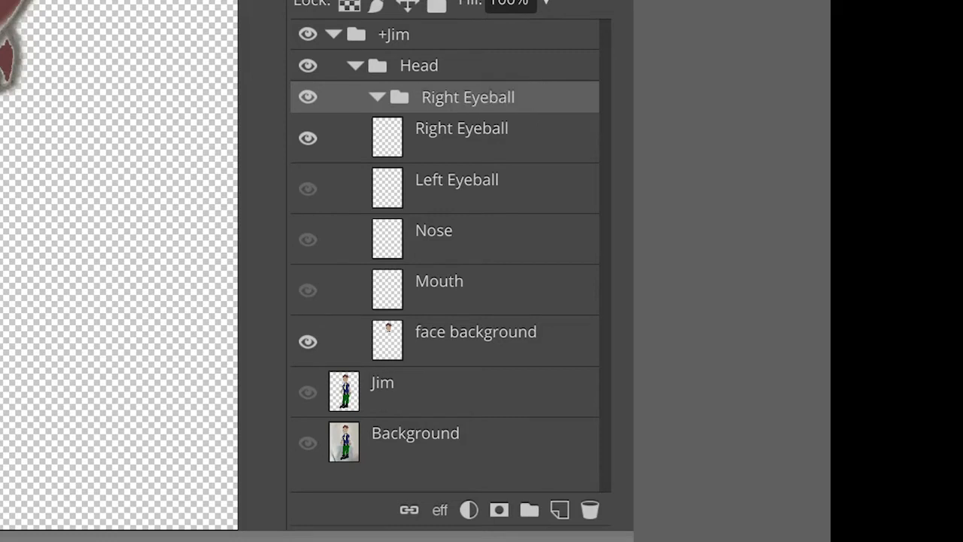
Move the Right Eyeball layer into the Right Eyeball folder and rename the layer as "Eyeball"
drag(417, 131, 419, 128)
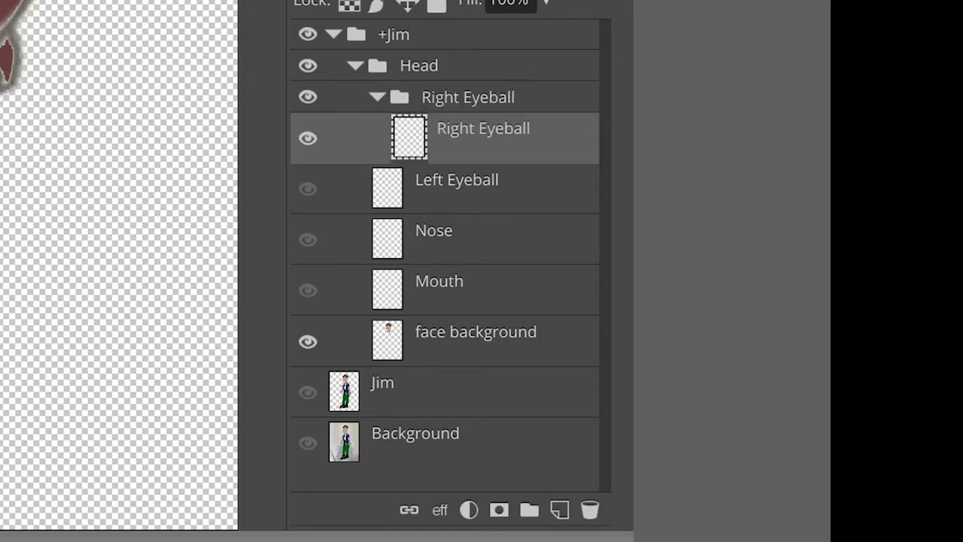
double_click(440, 128)
key(End)
key(Left)
key(Left)
key(Left)
key(Left)
key(Left)
key(Left)
key(Left)
key(Left)
key(Left)
key(Left)
key(Right)
key(Right)
key(Right)
key(BackSpace)
key(BackSpace)
key(BackSpace)
key(BackSpace)
key(BackSpace)
key(BackSpace)
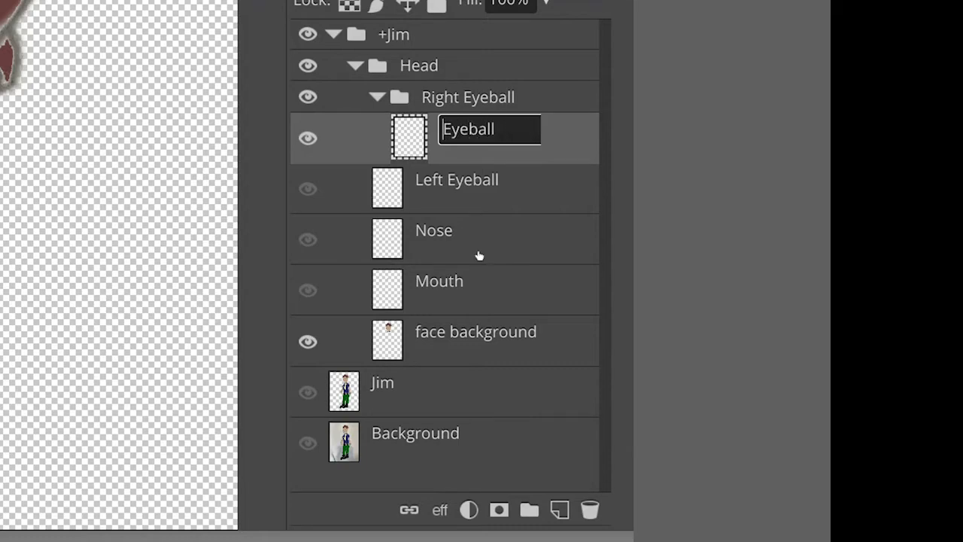
click(491, 209)
click(462, 135)
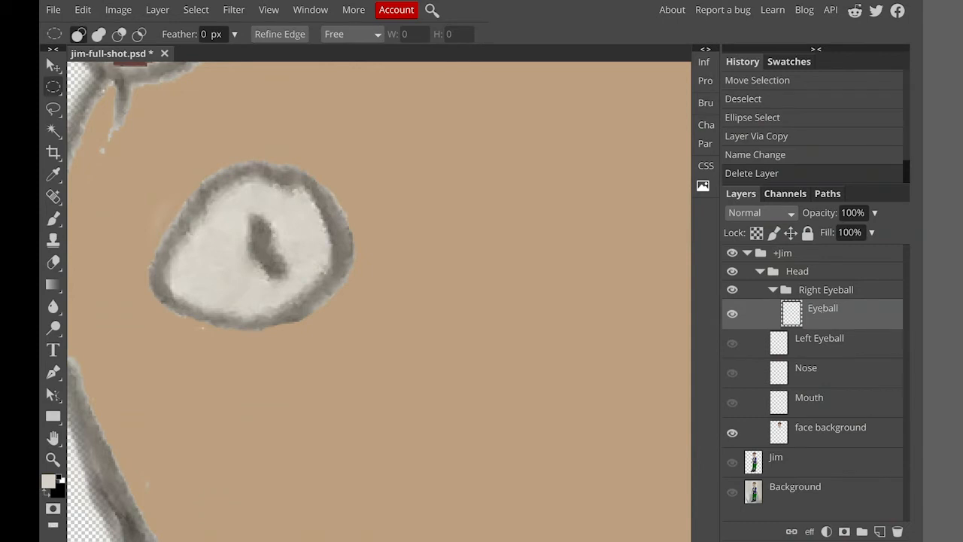
Copy the pupil from the Eyeball layer to a new layer using an elliptical selection, and name it "+Right Pupil"
drag(230, 203, 306, 292)
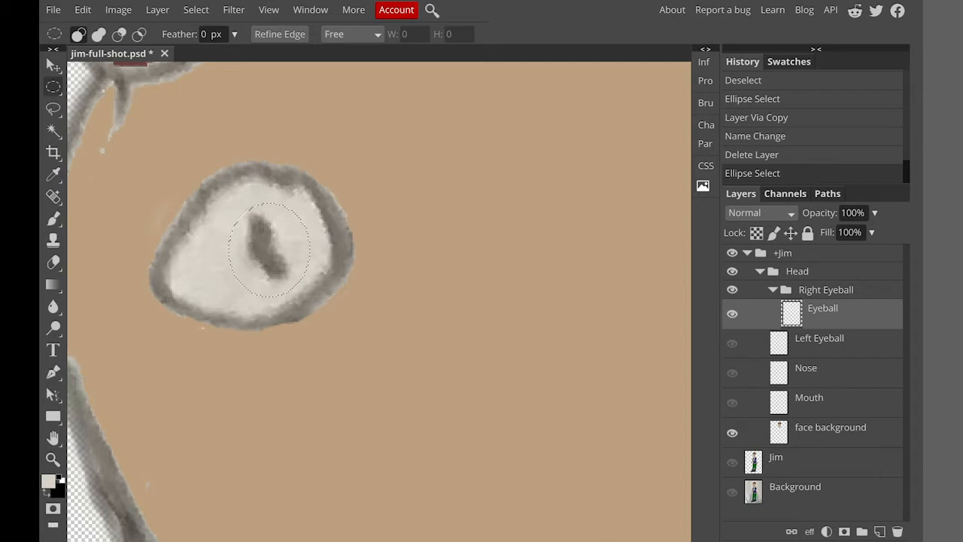
key(ctrl+j)
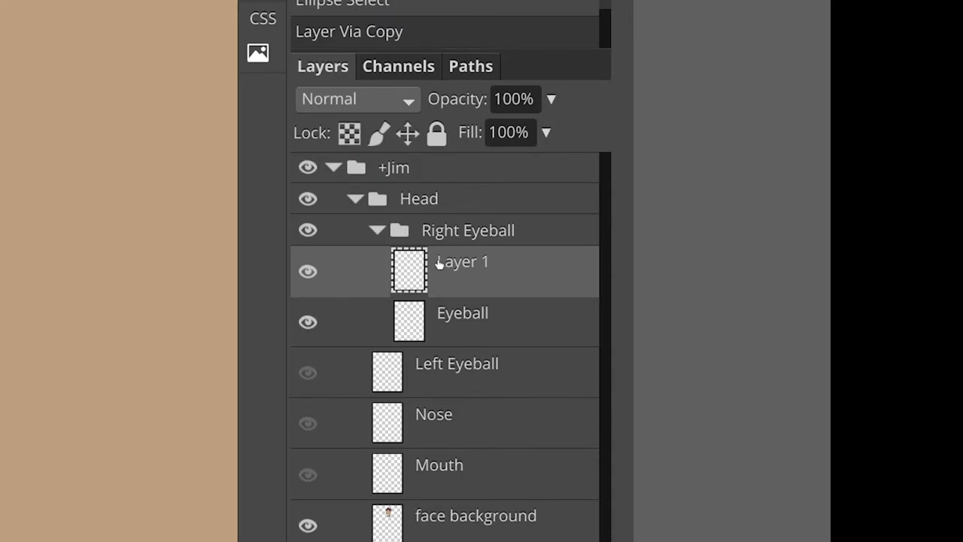
double_click(440, 265)
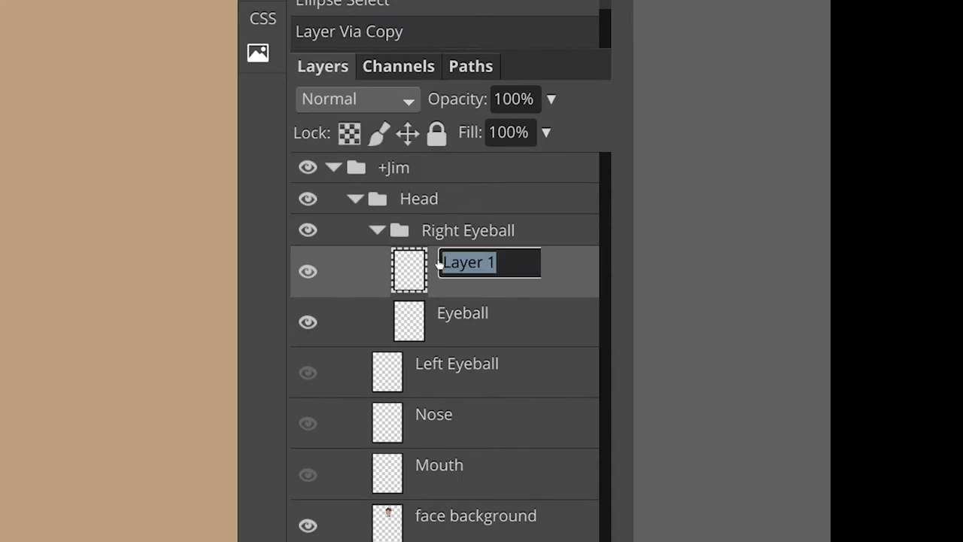
text(+)
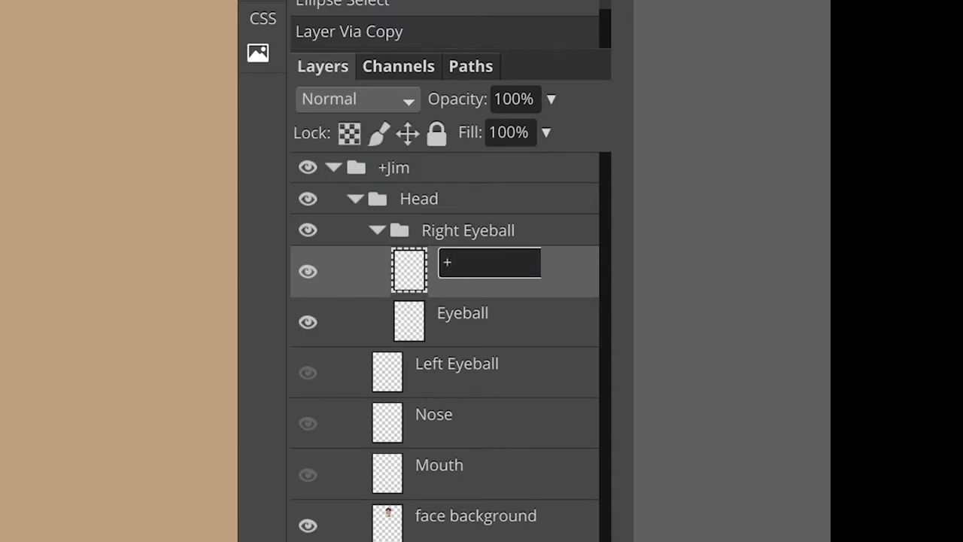
text(Right Pu)
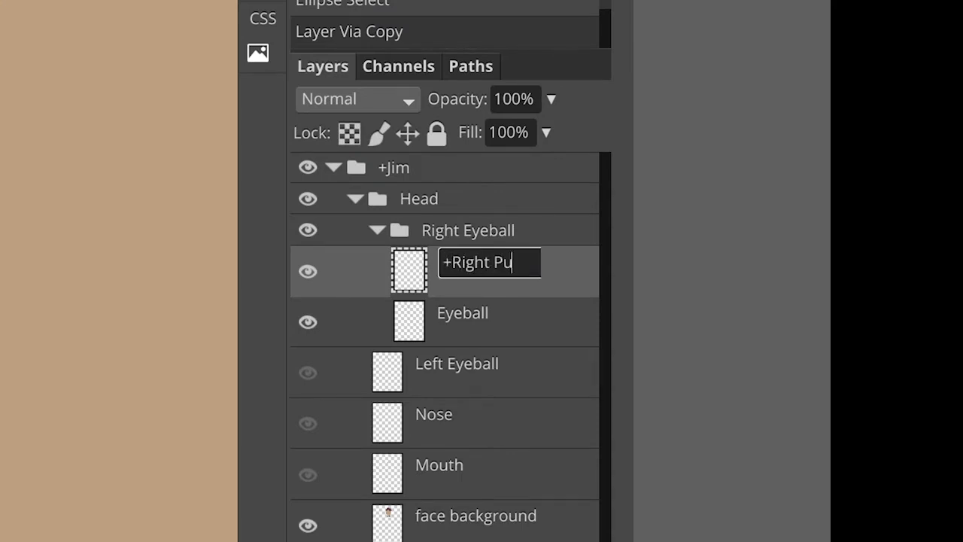
text(pil)
key(Return)
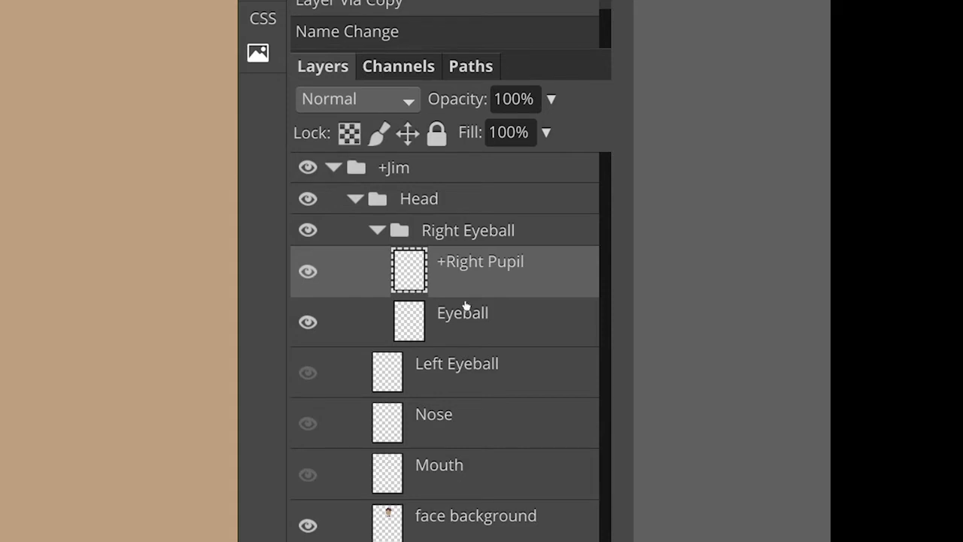
Hide the +Right Pupil layer and paint over the pupil on the Eyeball layer with the eye-white colour, using a 15 px brush
click(308, 272)
click(441, 315)
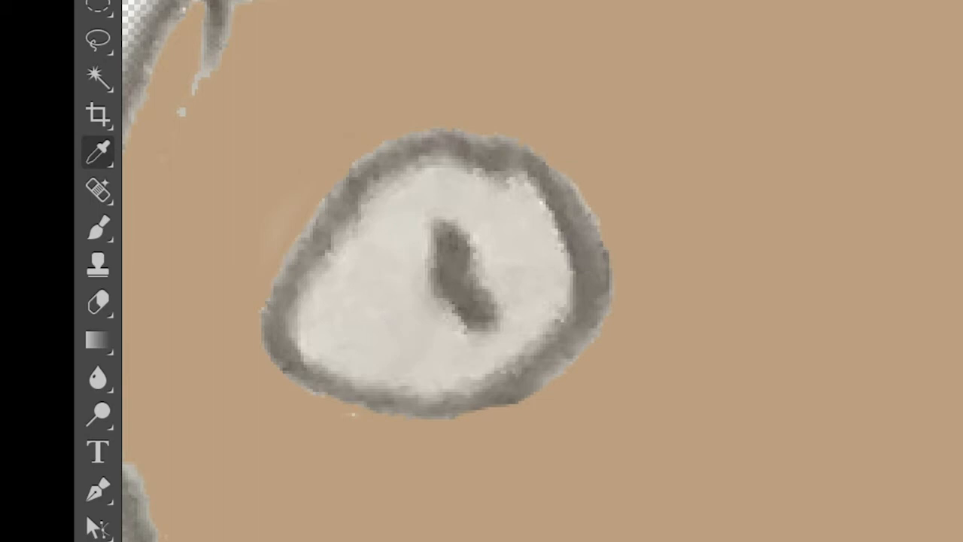
click(99, 228)
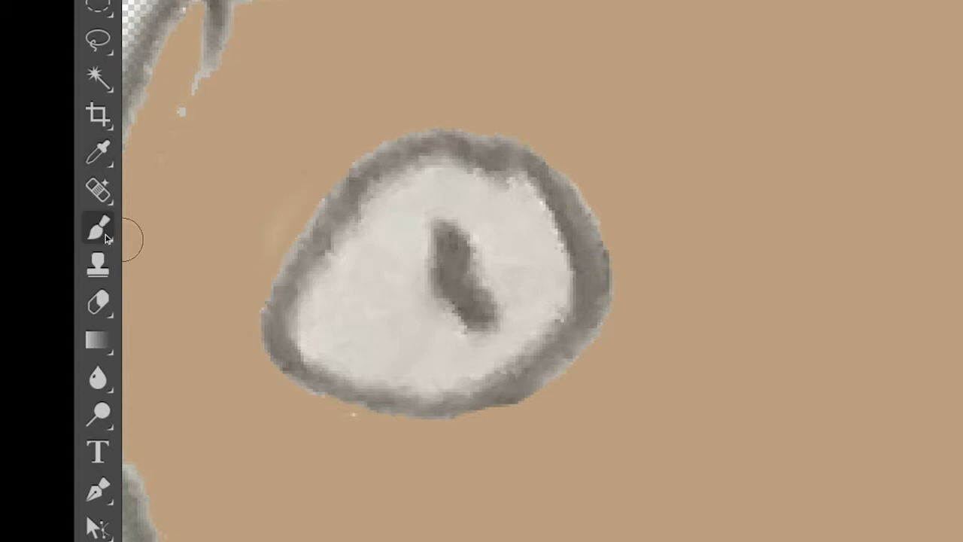
mouse_move(441, 225)
mouse_down()
mouse_move(432, 307)
mouse_move(469, 229)
mouse_move(481, 295)
mouse_move(464, 321)
mouse_move(503, 271)
mouse_move(490, 328)
mouse_move(463, 320)
mouse_up()
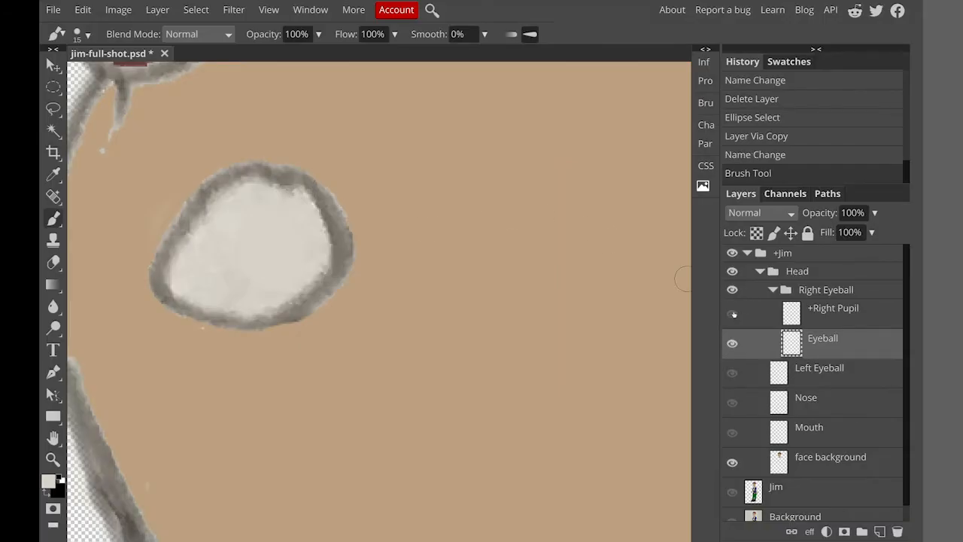
click(732, 314)
click(732, 313)
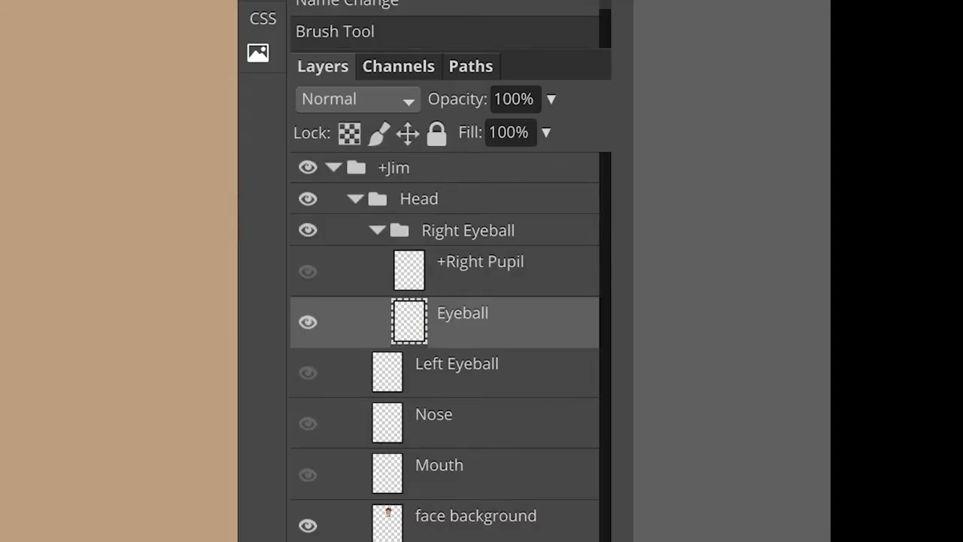
Duplicate the Eyeball layer, name the copy "Right Blink", and move it above the +Right Pupil layer
key(ctrl+j)
double_click(447, 313)
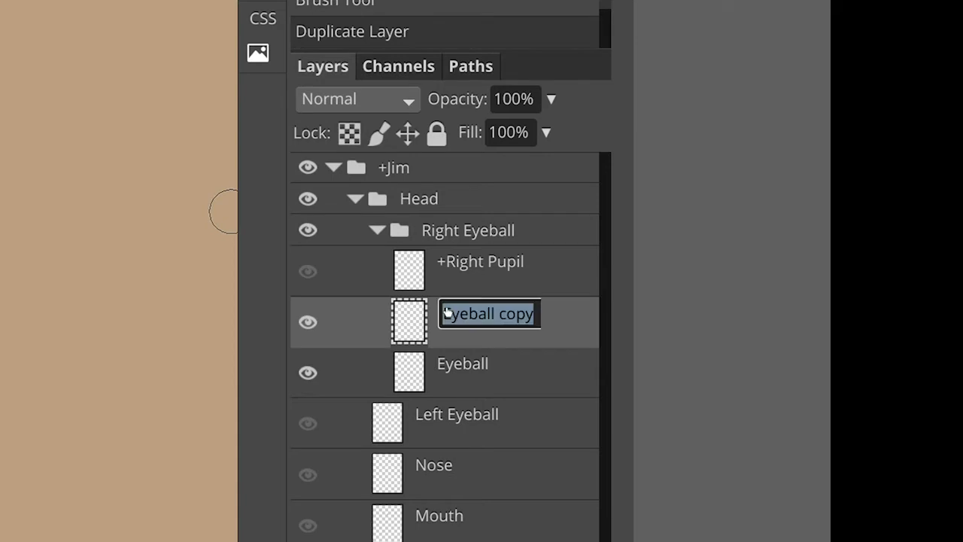
text(R)
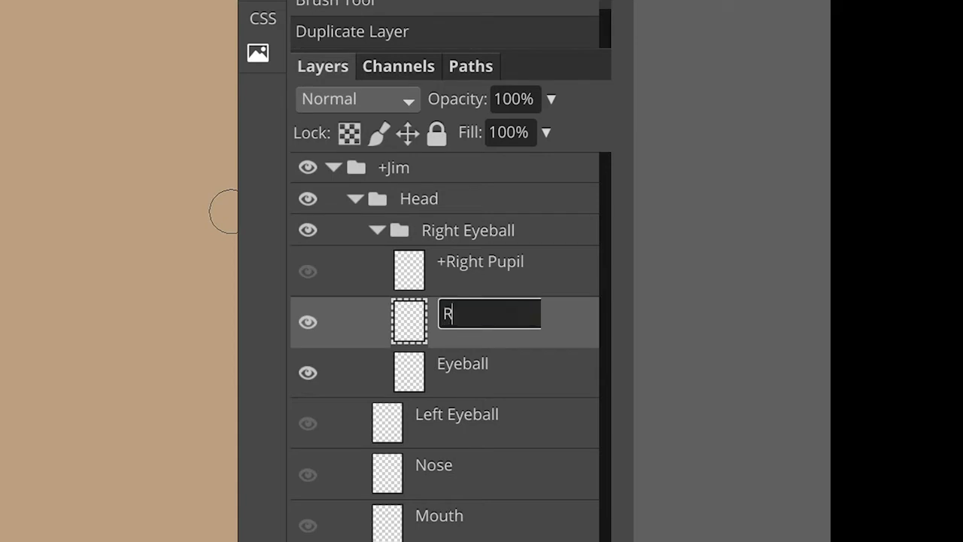
text(ight Blink)
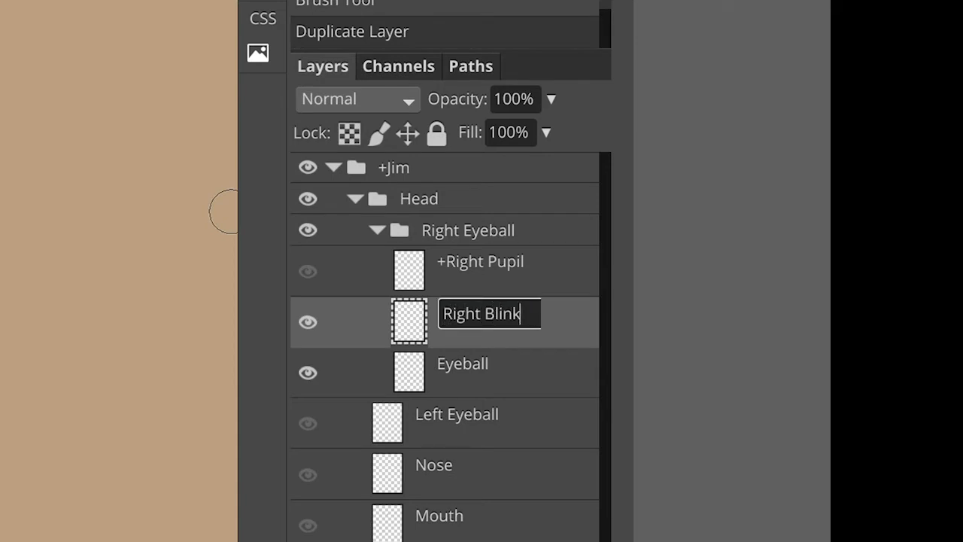
key(Return)
drag(472, 324, 461, 272)
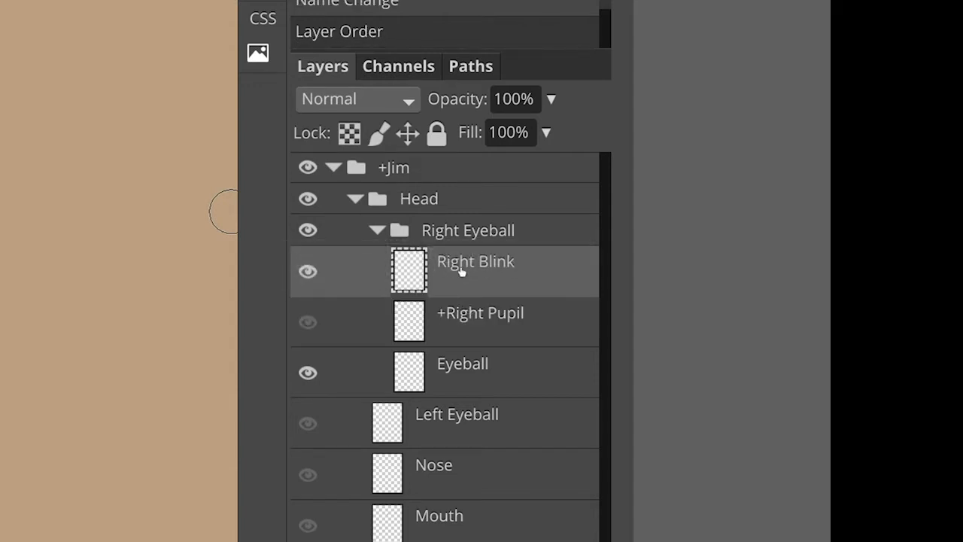
Show the +Right Pupil layer and fill the eye white on the Right Blink layer with the sampled skin colour using the Paint Bucket
click(307, 321)
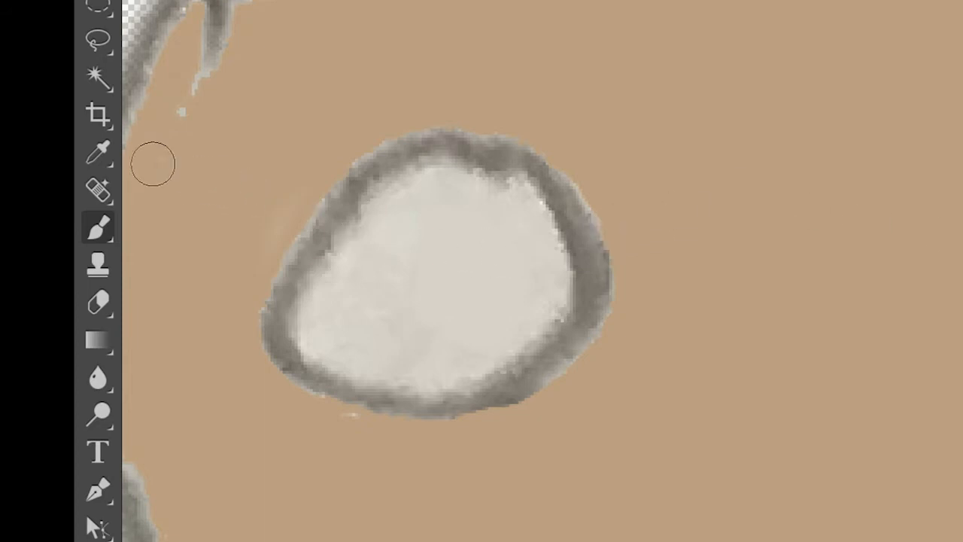
click(101, 152)
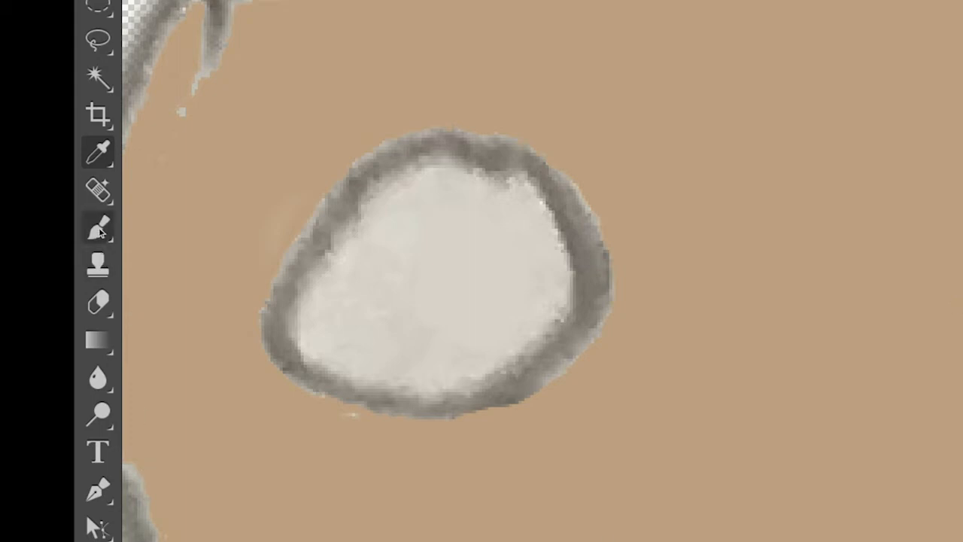
click(95, 340)
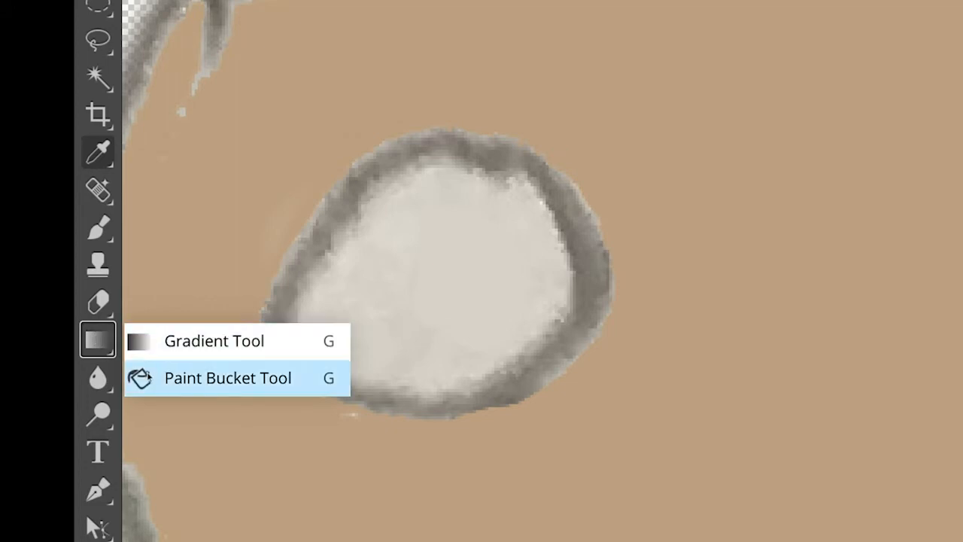
click(147, 376)
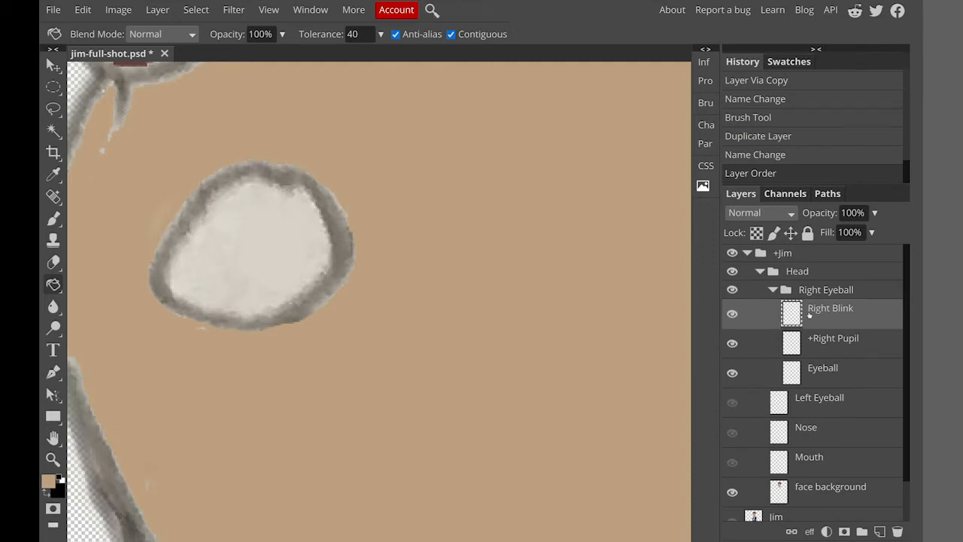
click(229, 249)
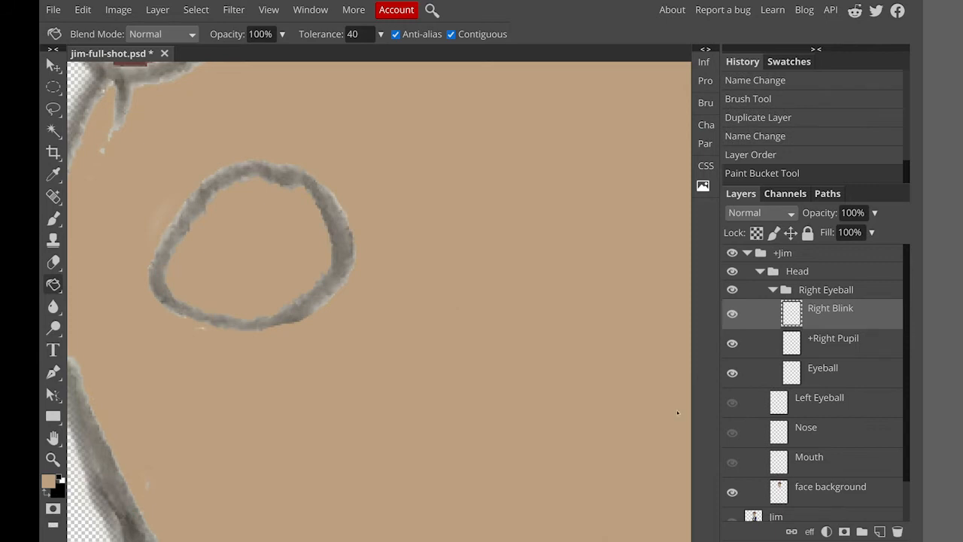
Preview the blink by toggling the Right Blink layer's visibility, leaving it hidden, and collapse the Right Eyeball folder
click(732, 314)
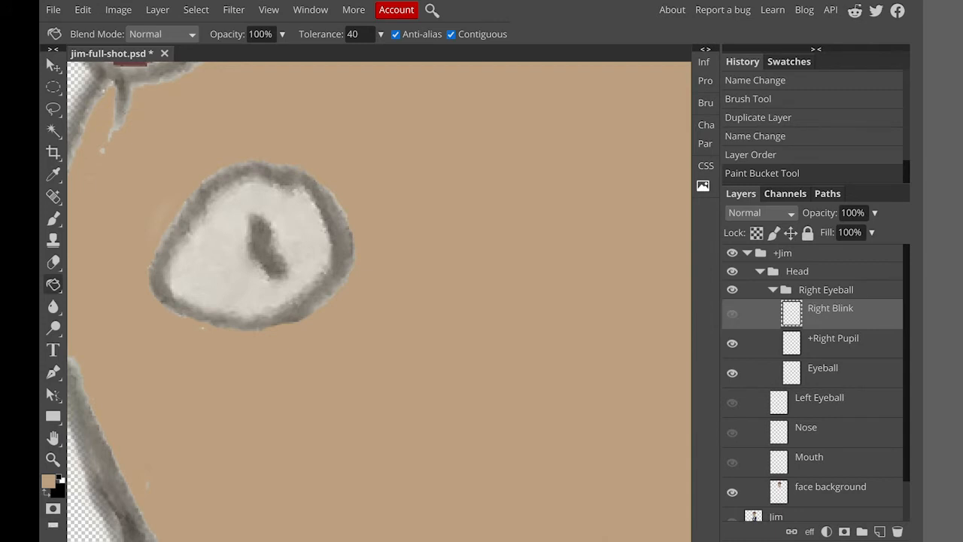
click(732, 314)
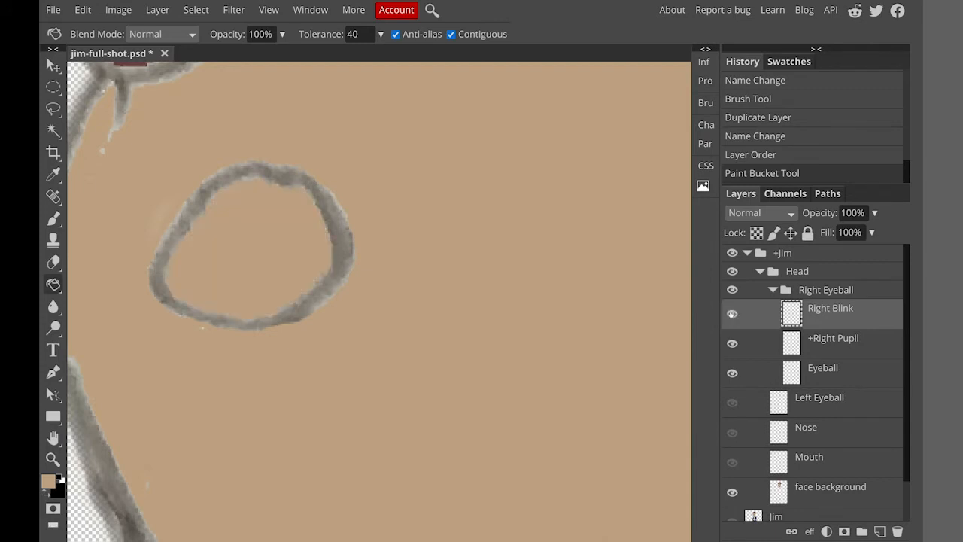
click(733, 314)
click(732, 314)
click(732, 314)
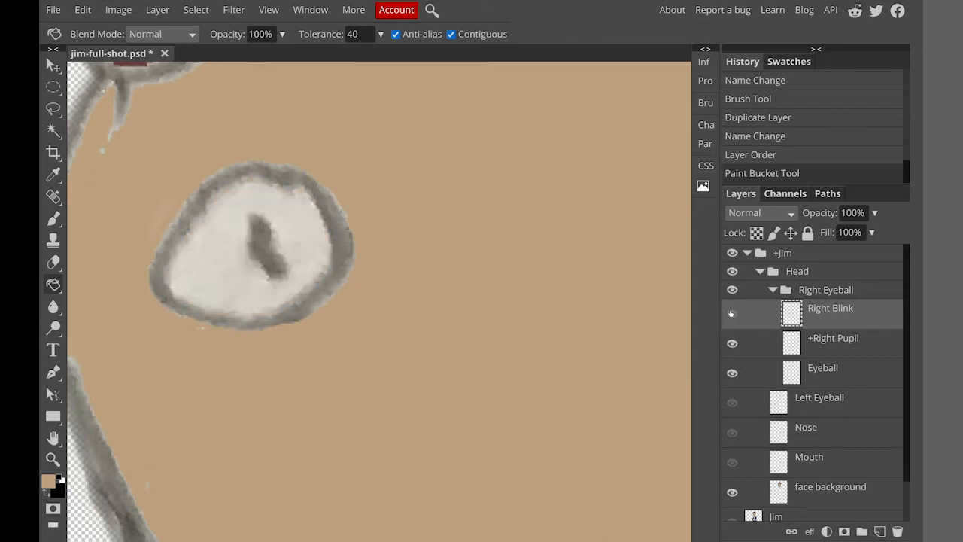
click(732, 314)
click(733, 314)
click(773, 290)
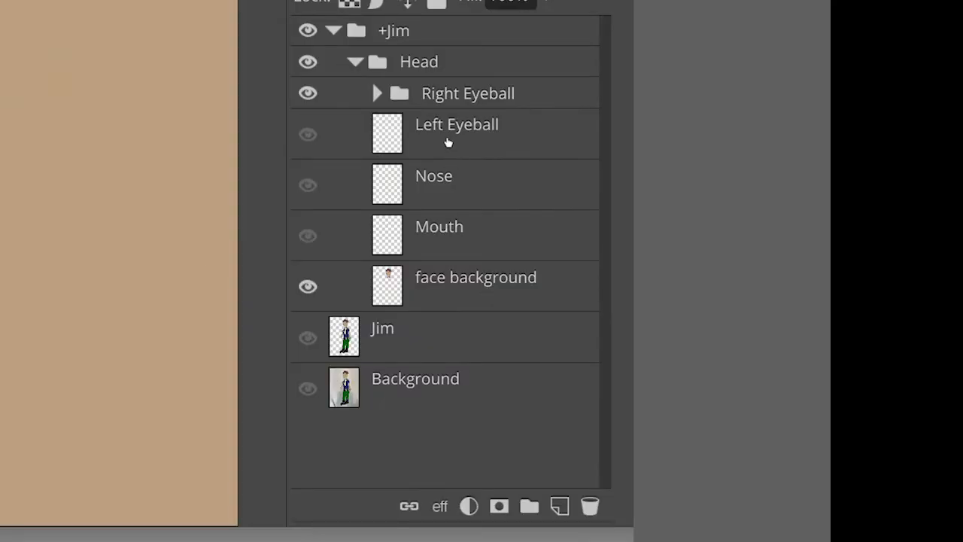
Show the Left Eyeball layer and create a folder named "Left Eyeball" directly above it
click(812, 316)
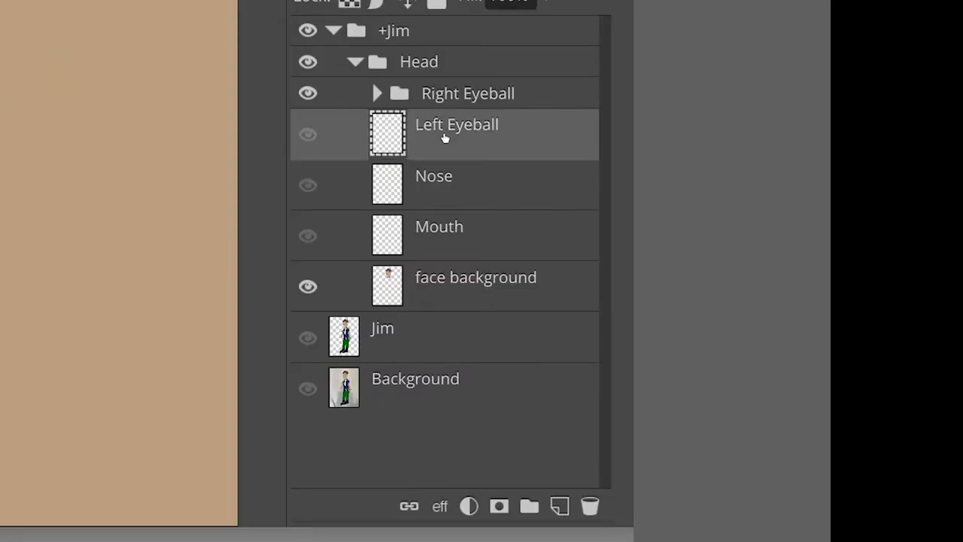
click(307, 134)
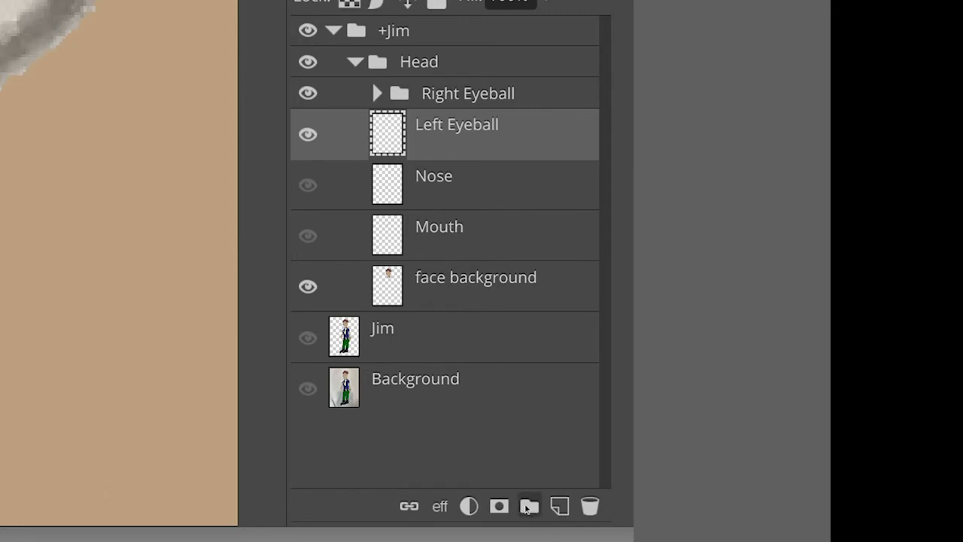
click(529, 506)
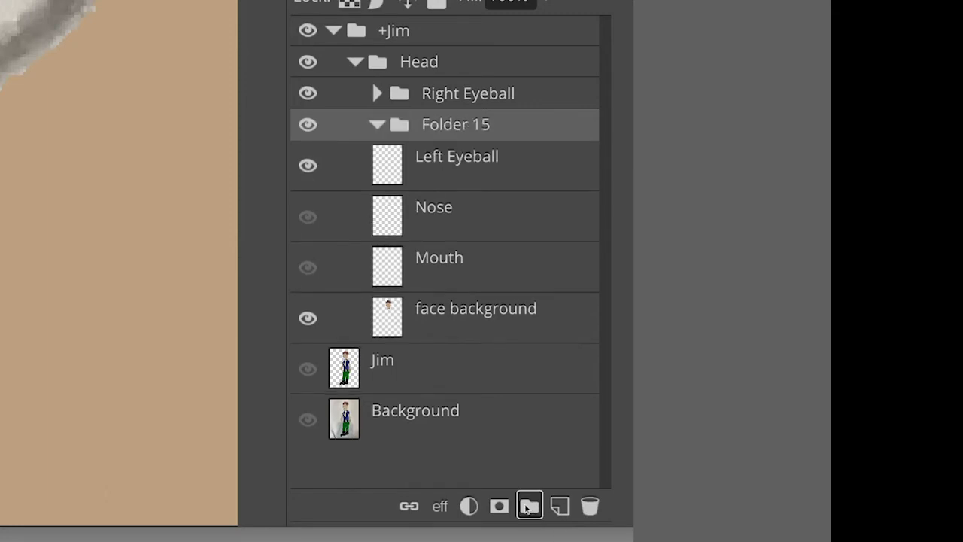
double_click(445, 125)
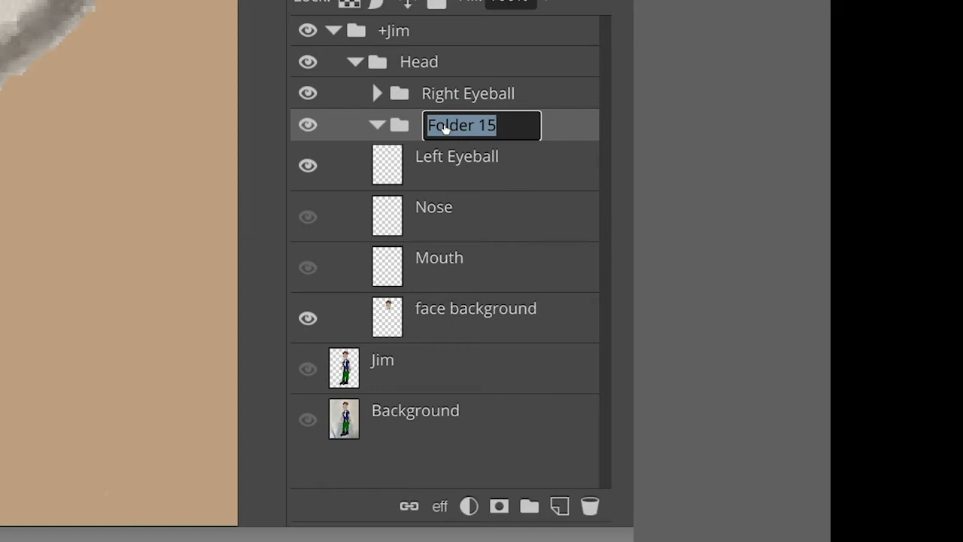
text(Left Eyeball)
key(Return)
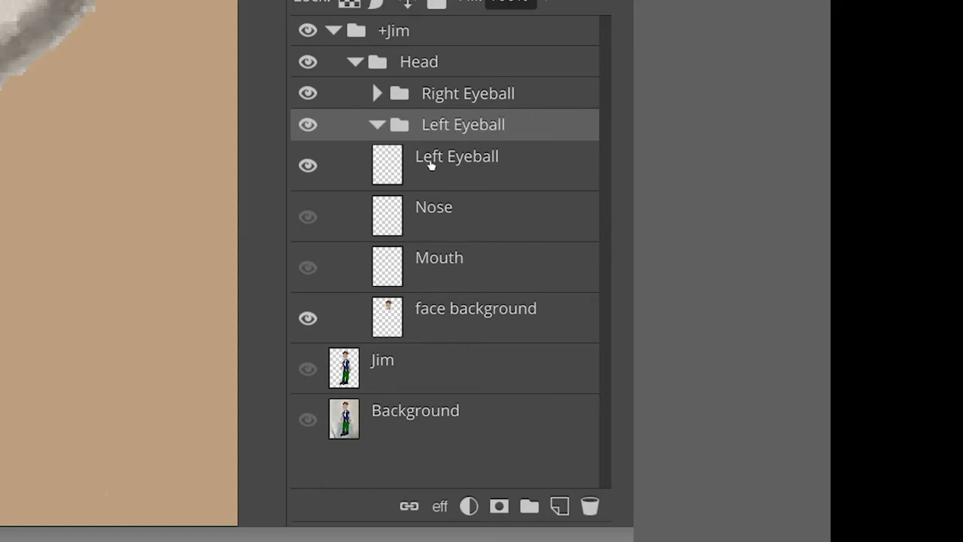
Move the Left Eyeball layer into the Left Eyeball folder and rename the layer as "Eyeball"
drag(432, 165, 438, 160)
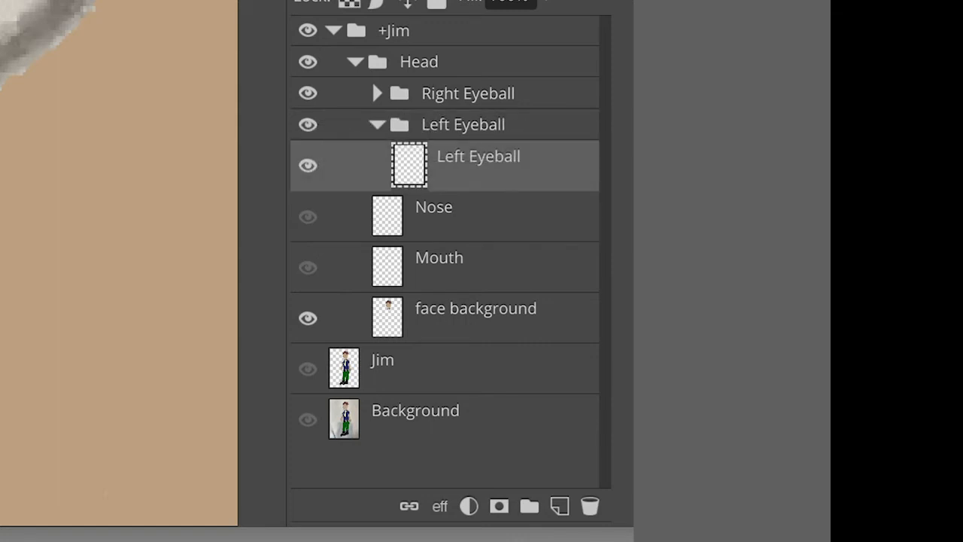
double_click(447, 155)
key(Home)
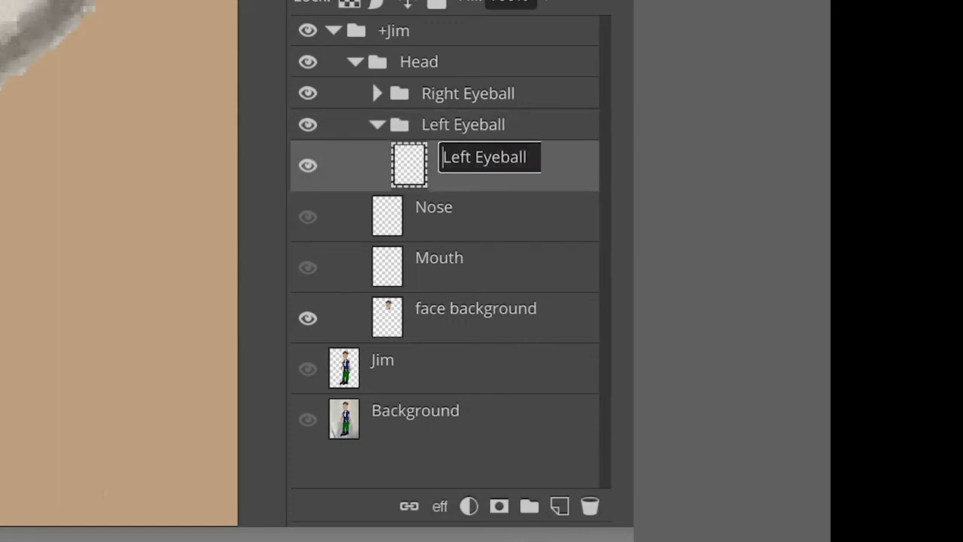
key(shift+Right)
key(shift+Right)
key(shift+Right)
key(shift+Right)
key(shift+Right)
key(BackSpace)
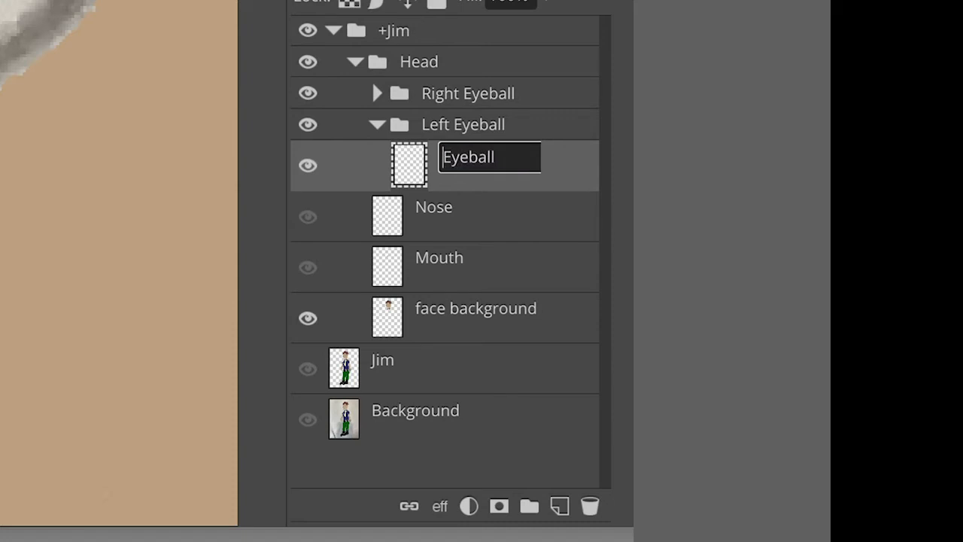
key(Return)
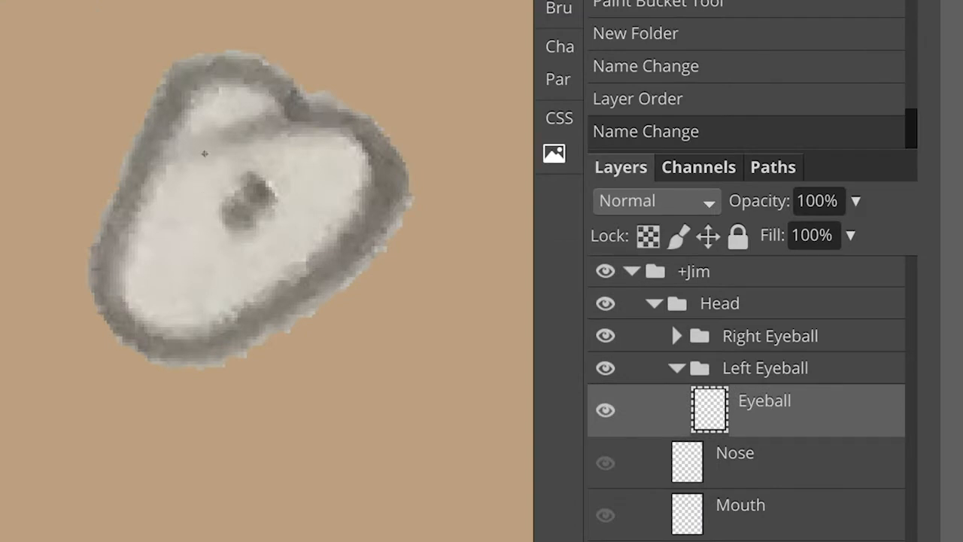
Copy the left eye's pupil from the Eyeball layer to a new layer using an elliptical selection, and name it "Pupil"
drag(207, 156, 286, 242)
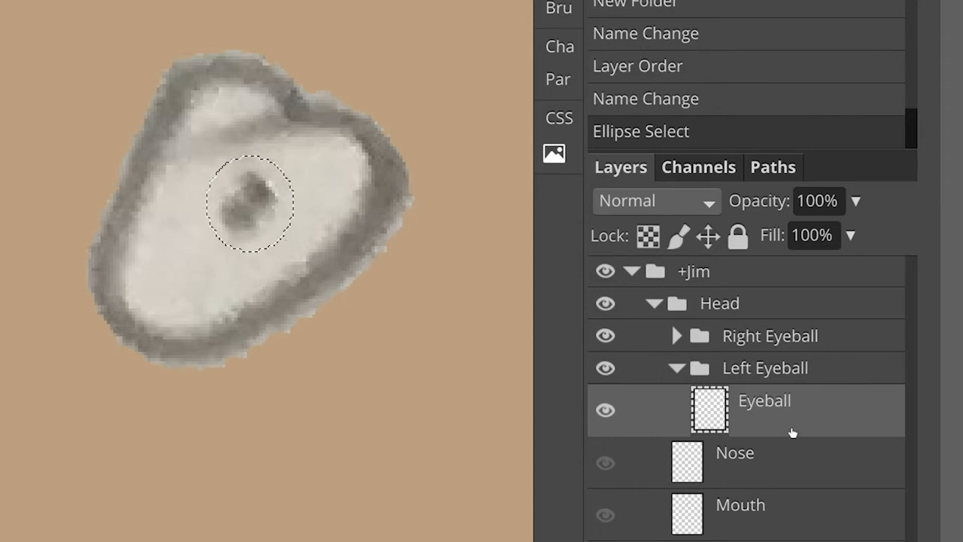
key(ctrl+j)
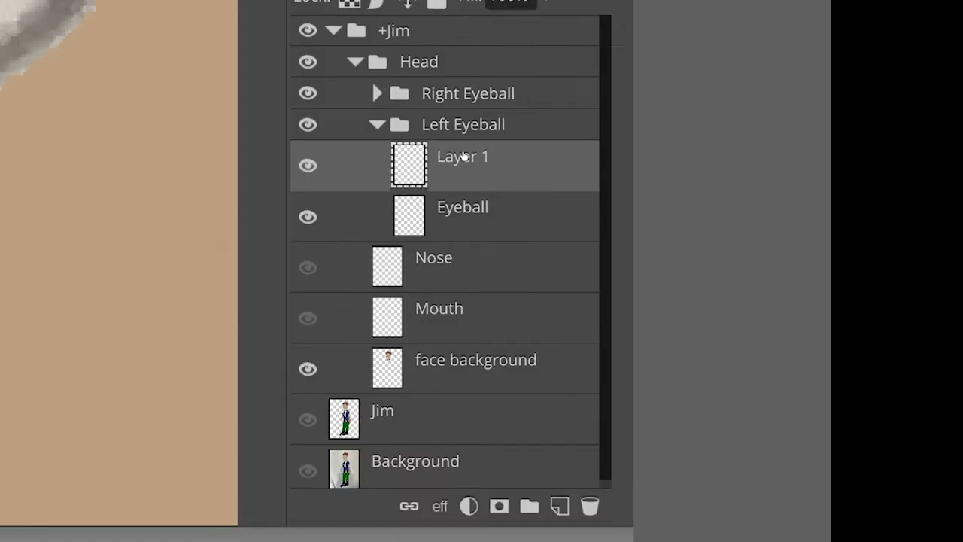
double_click(464, 156)
text(P)
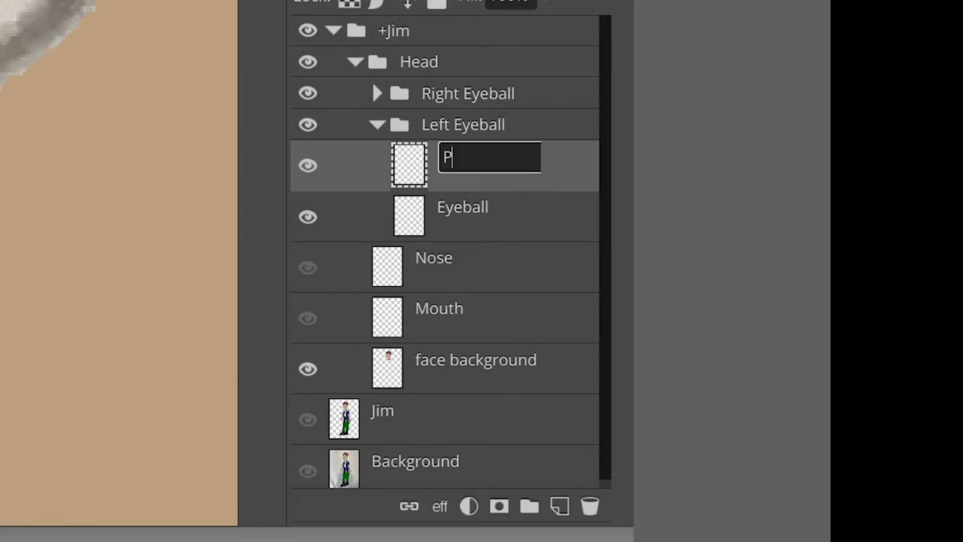
text(upil)
key(Return)
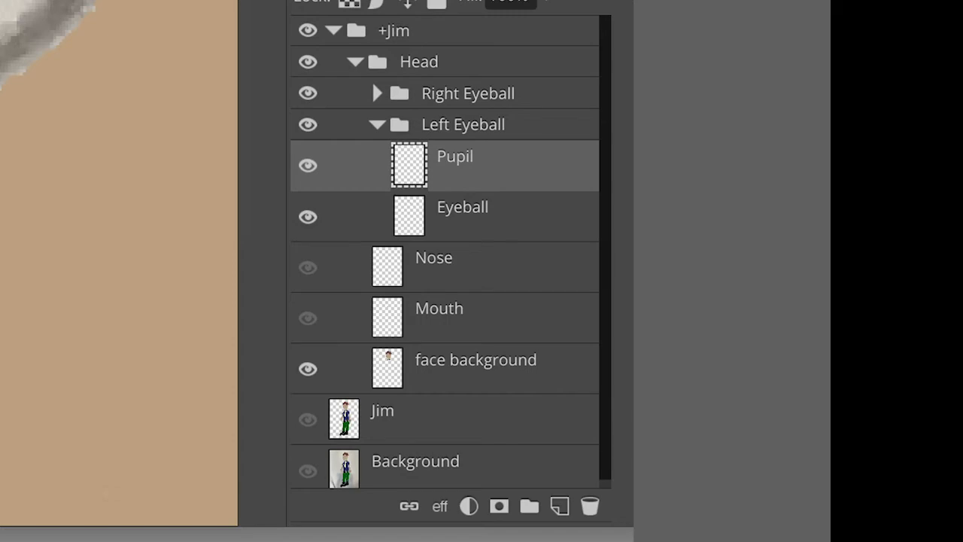
Paint over the pupil on the left Eyeball layer with the sampled eye-white colour using a 15 px brush, hiding the Pupil layer
click(439, 205)
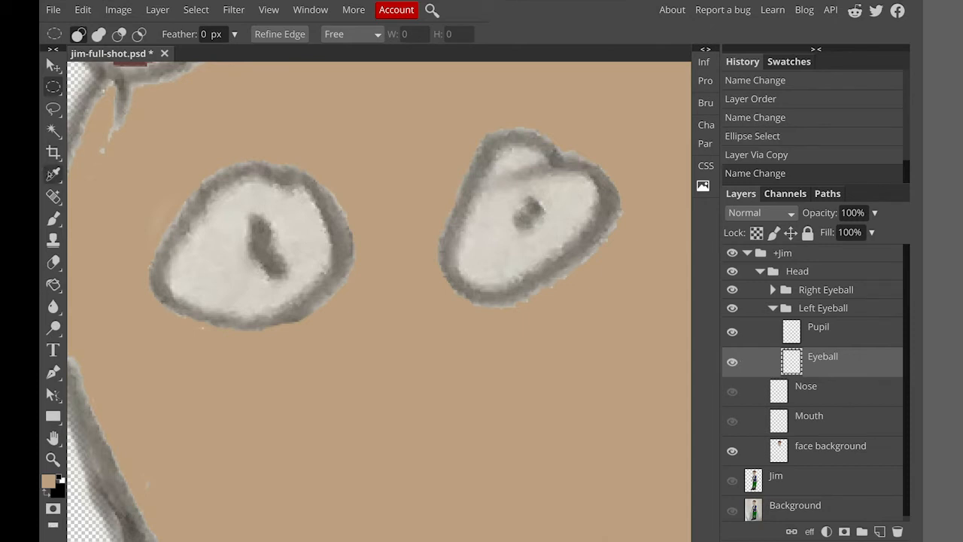
click(51, 174)
click(491, 237)
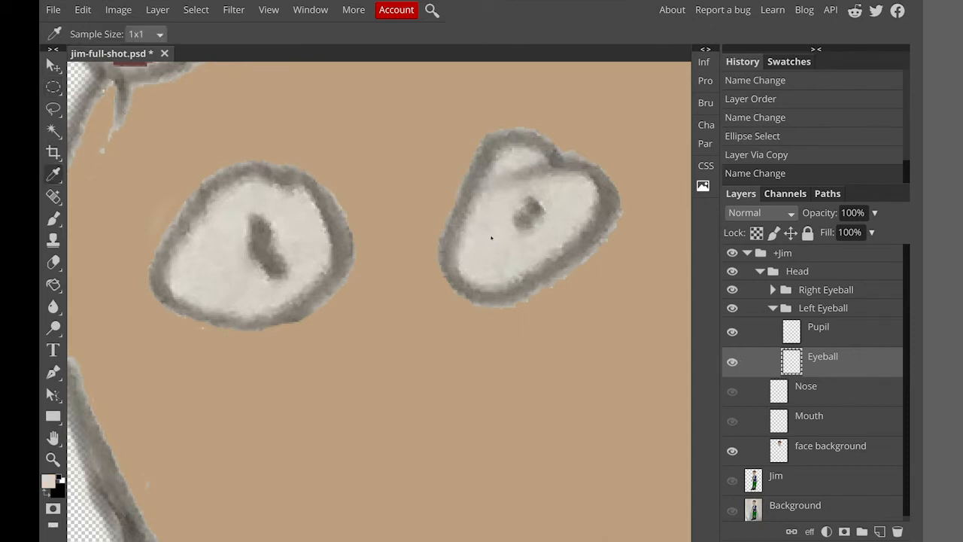
click(53, 218)
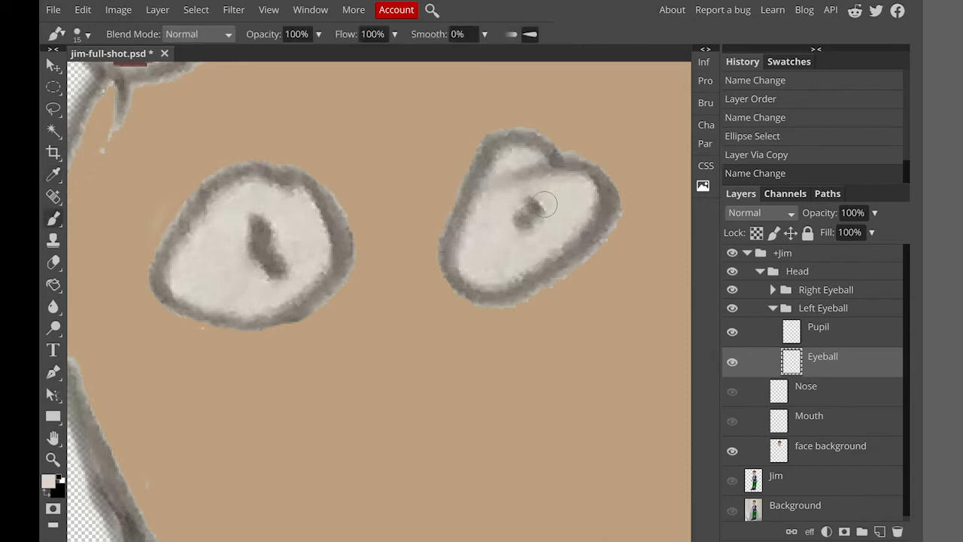
mouse_move(537, 205)
mouse_down()
mouse_move(518, 211)
mouse_move(512, 226)
mouse_up()
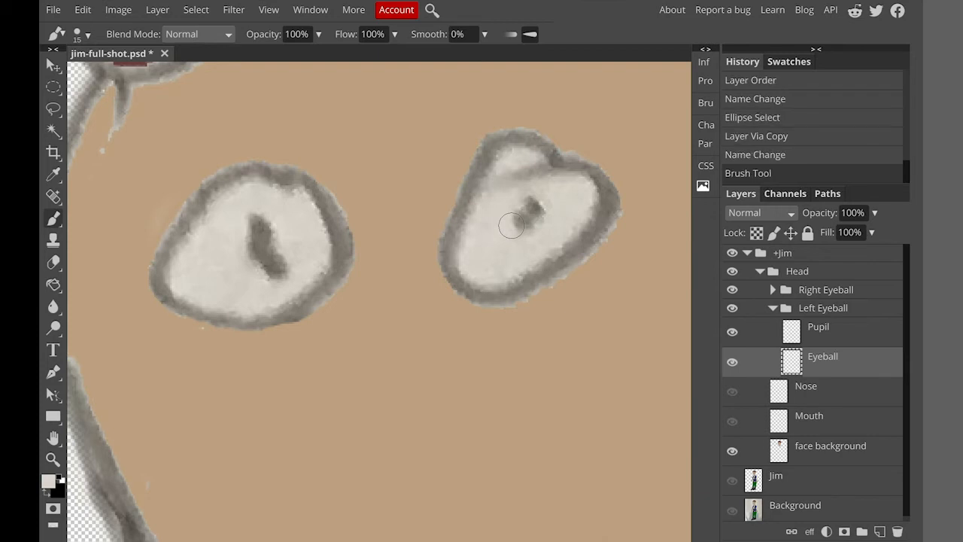
click(732, 333)
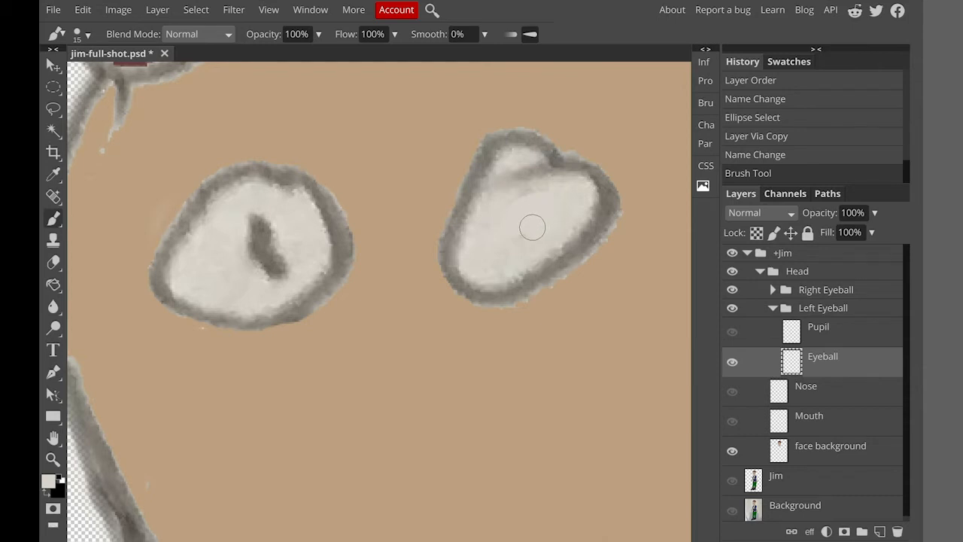
drag(527, 201, 547, 204)
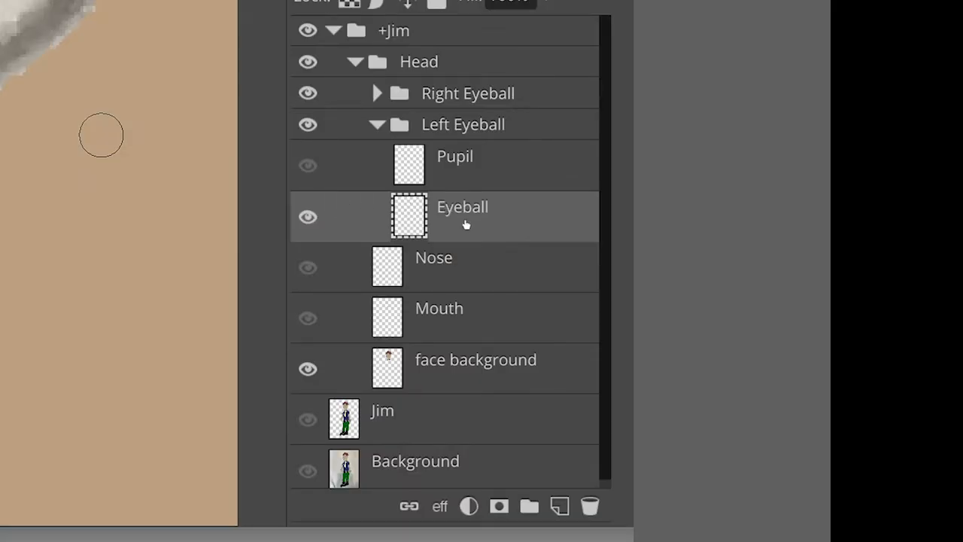
Duplicate the left Eyeball layer, move the copy above the Pupil layer, and rename it as "Left Blink"
key(ctrl+j)
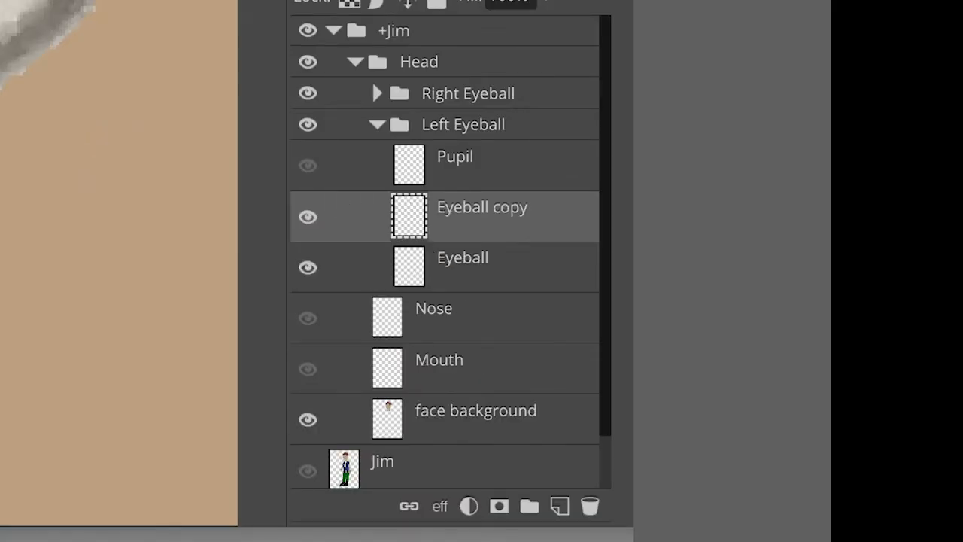
drag(456, 215, 455, 198)
double_click(455, 156)
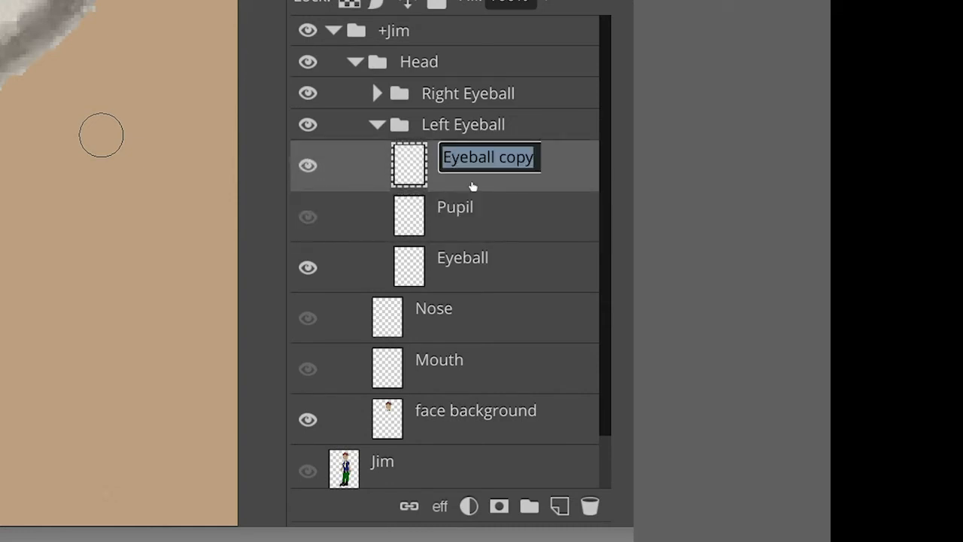
text(Left Bl)
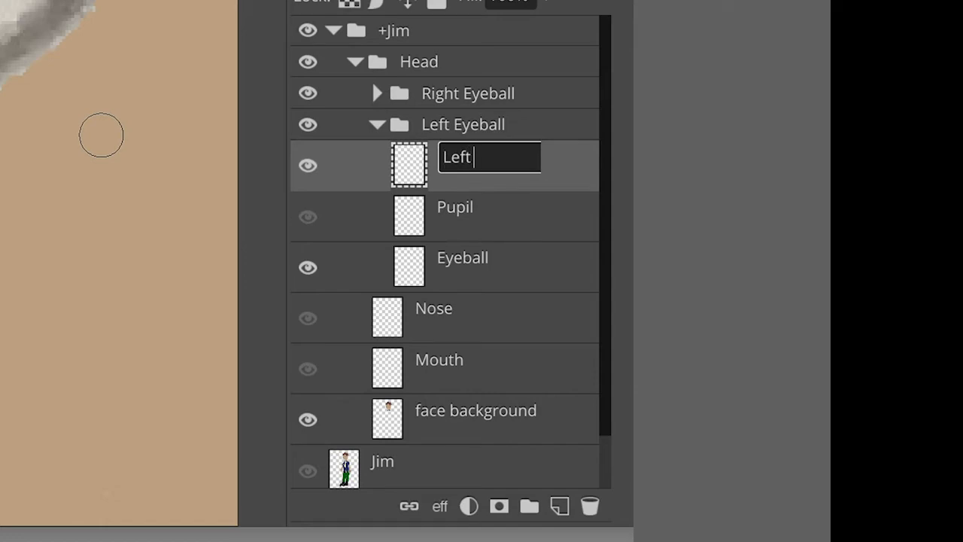
text(ink)
key(Return)
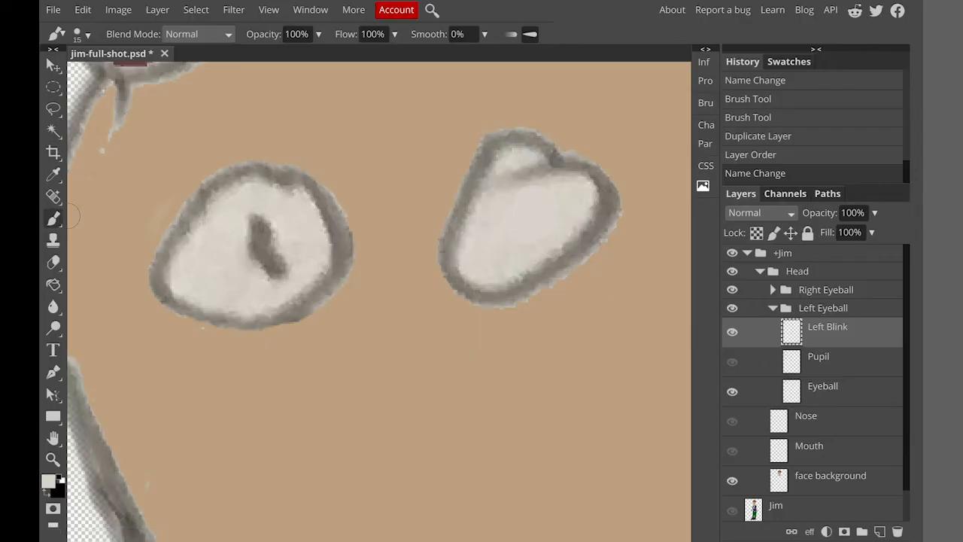
Fill the eye white on the Left Blink layer with the sampled skin colour, and hide the Left Blink and left Eyeball layers
click(53, 175)
click(241, 435)
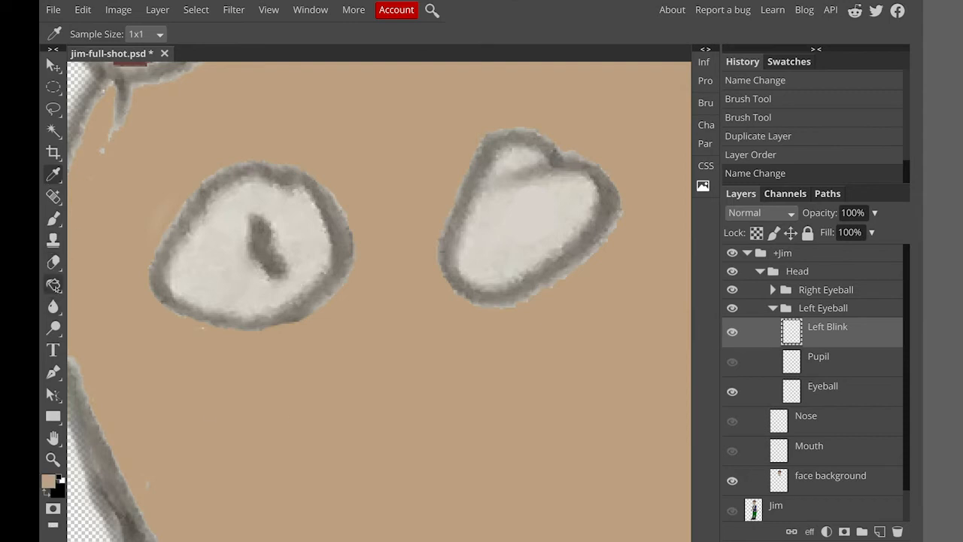
click(53, 284)
click(513, 233)
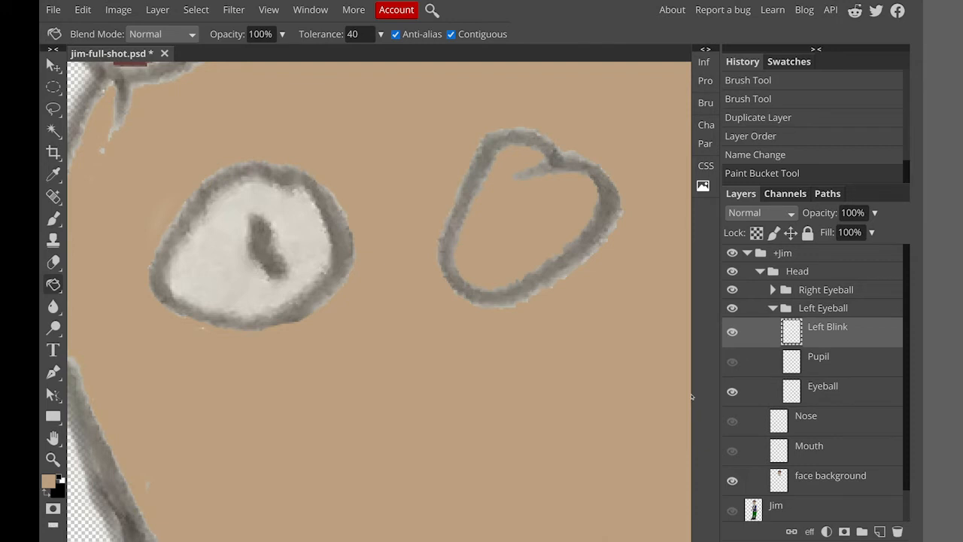
click(732, 332)
click(732, 393)
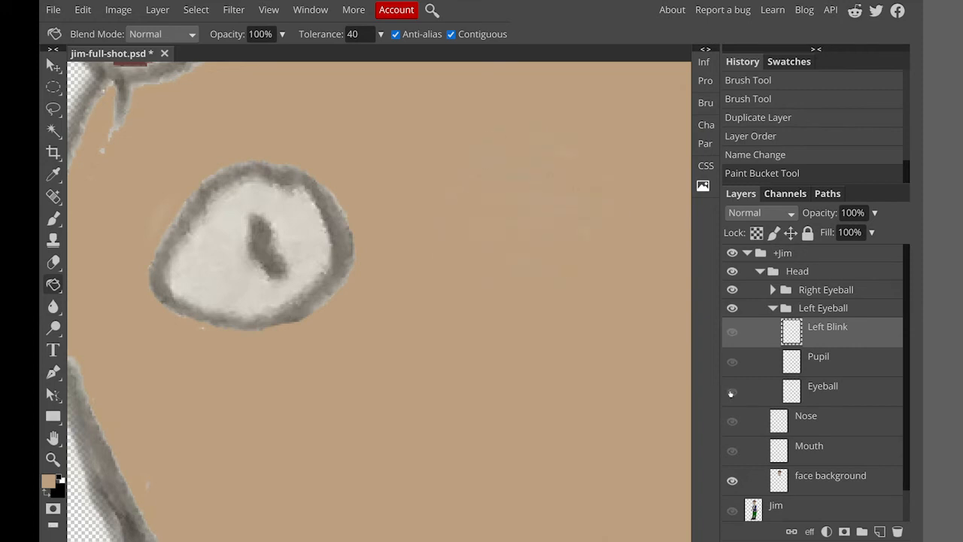
Show the left eye's Pupil layer and clear the white surrounding the pupil using a Magic Wand selection, leaving nothing selected
click(732, 362)
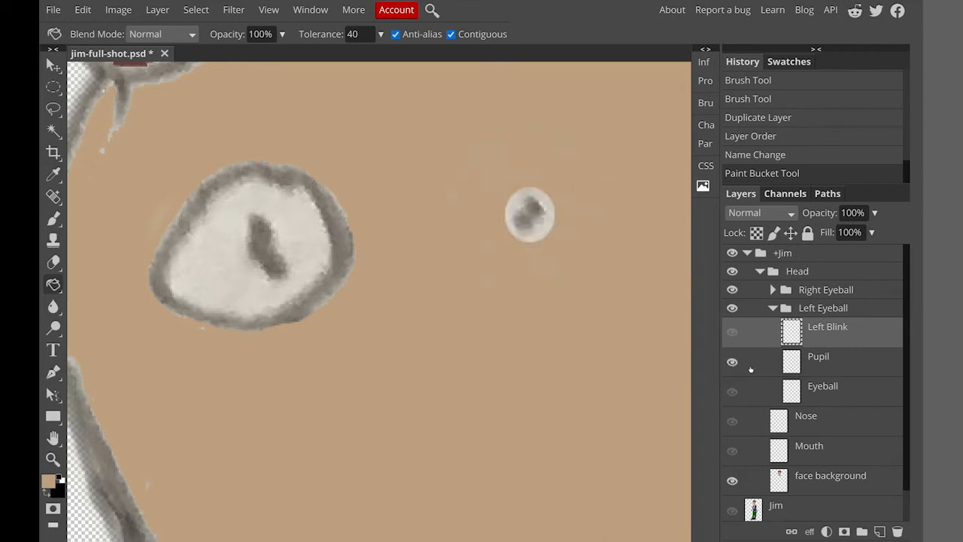
click(810, 362)
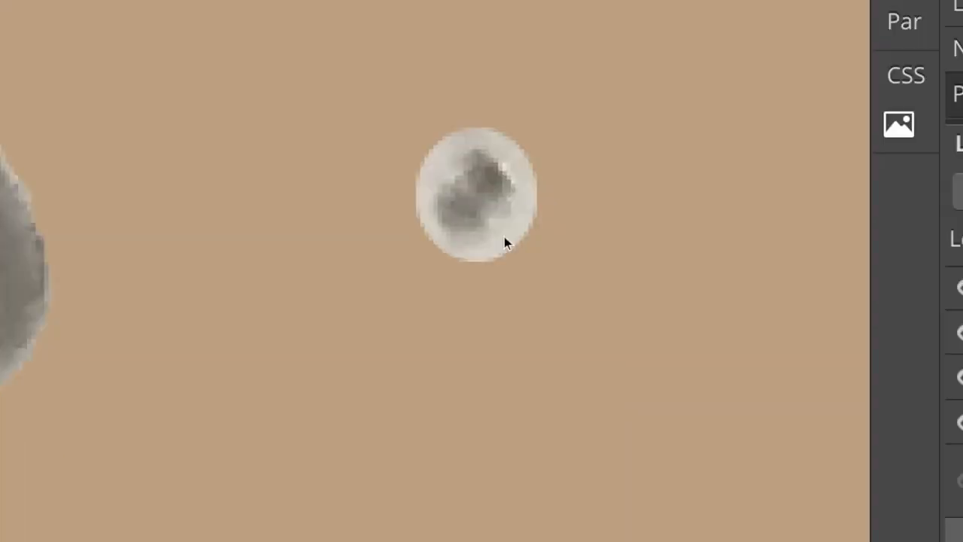
click(507, 220)
key(Delete)
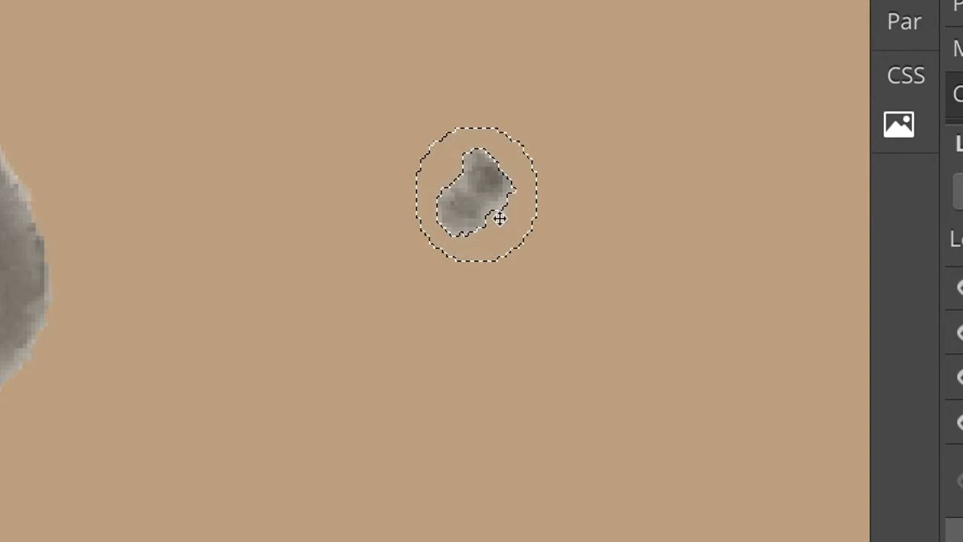
key(ctrl+d)
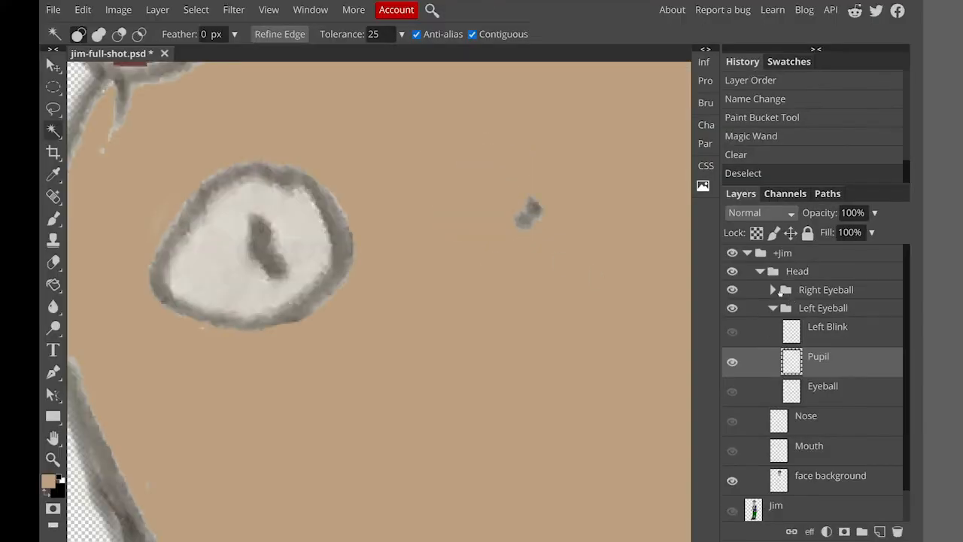
Hide the right Eyeball layer and clear the white around the pupil on the +Right Pupil layer with a Magic Wand selection
click(771, 290)
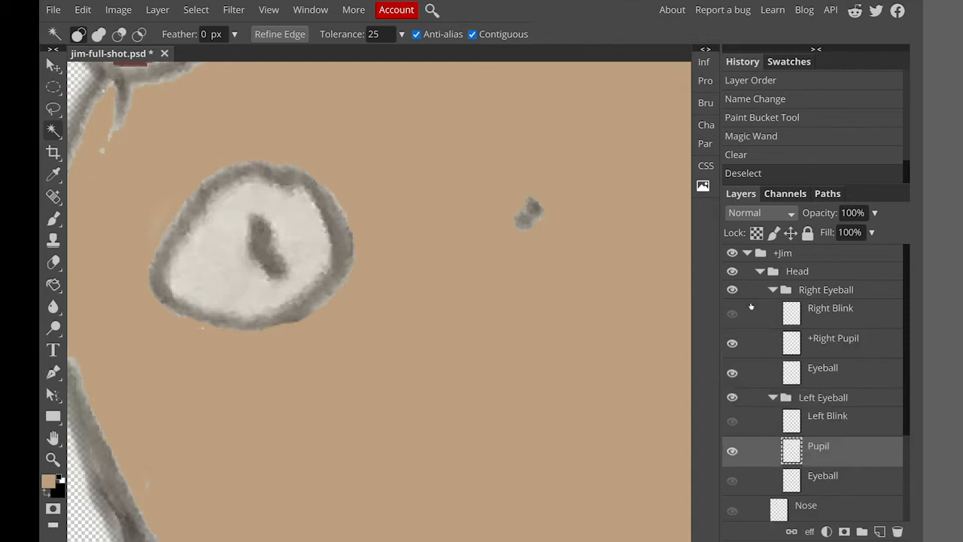
click(731, 371)
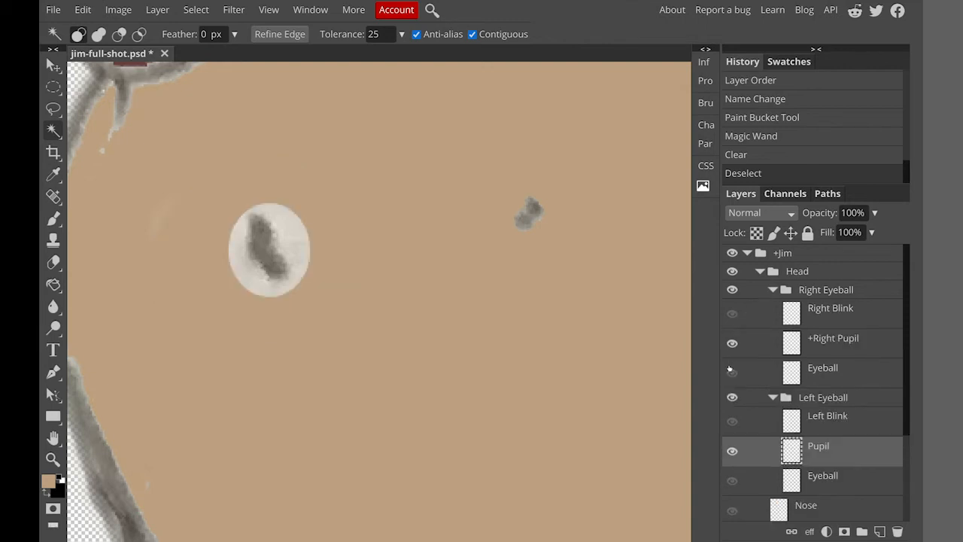
click(833, 347)
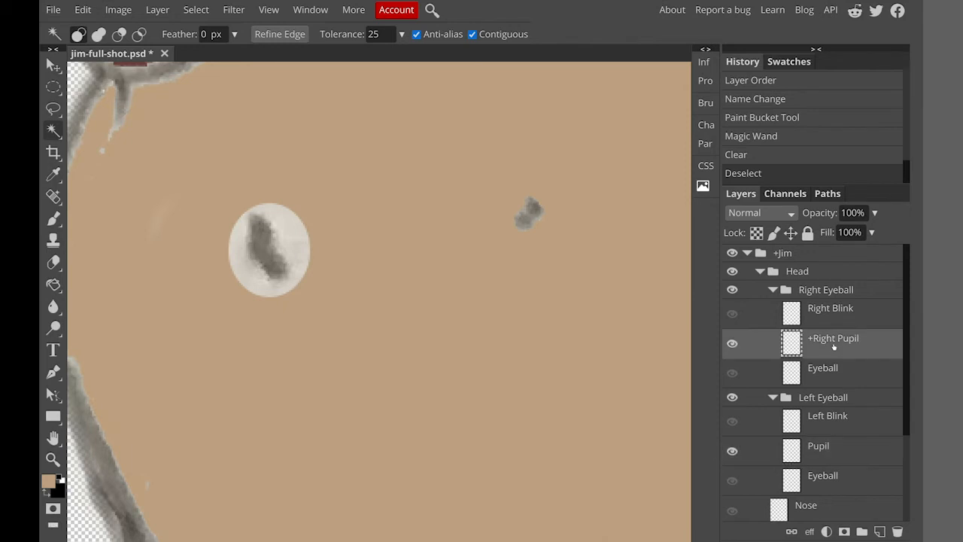
click(303, 254)
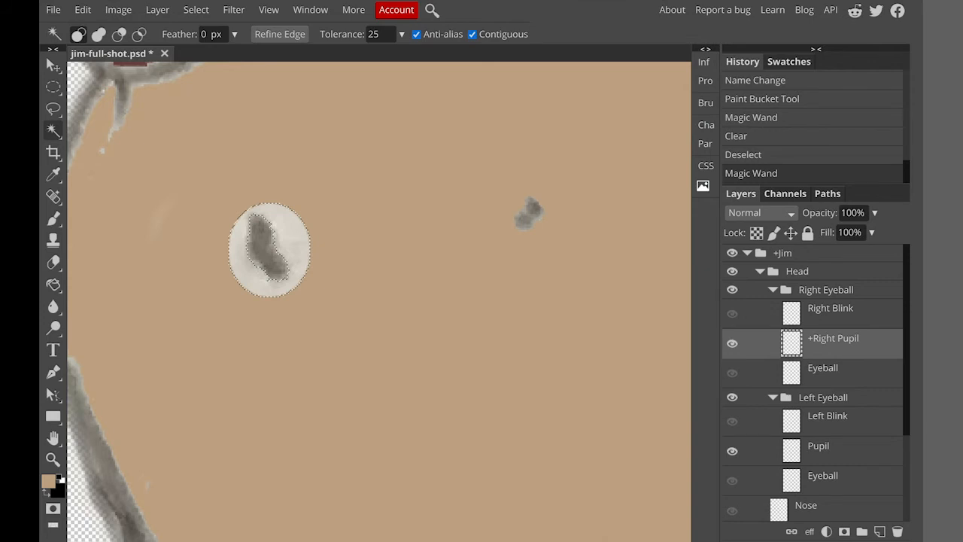
key(Delete)
key(ctrl+d)
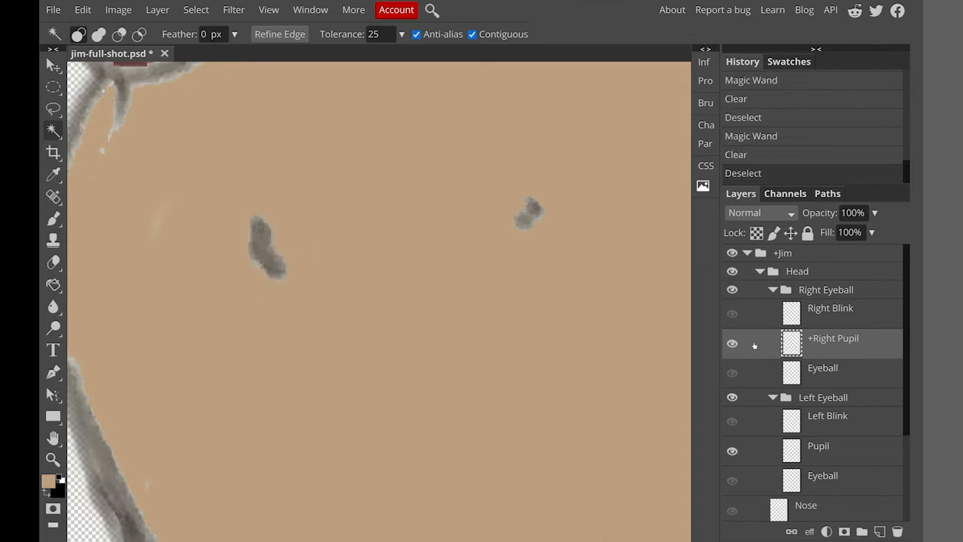
Show both Eyeball layers, and toggle the Left Blink and Right Blink layers on and off to preview each blink, leaving them hidden
click(732, 372)
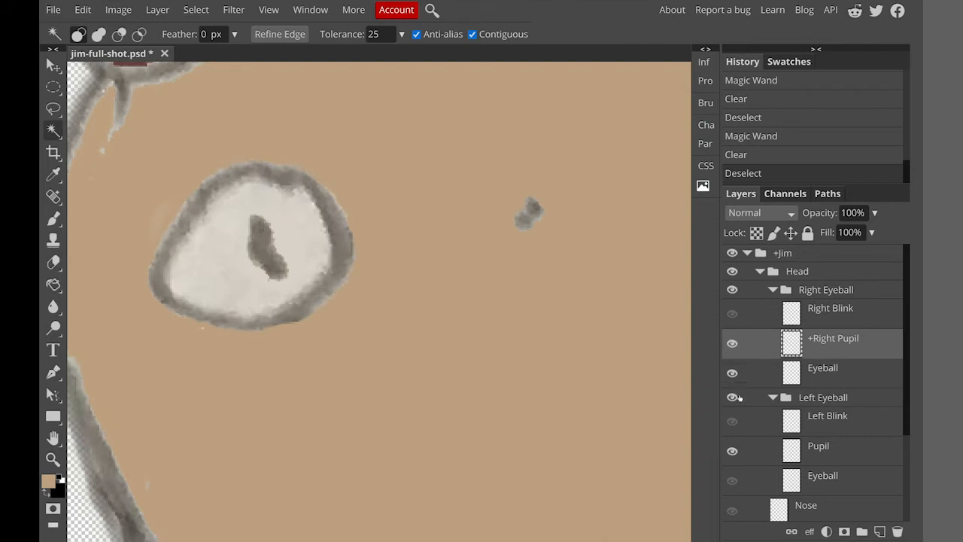
click(730, 480)
click(733, 420)
click(732, 420)
click(732, 421)
click(732, 421)
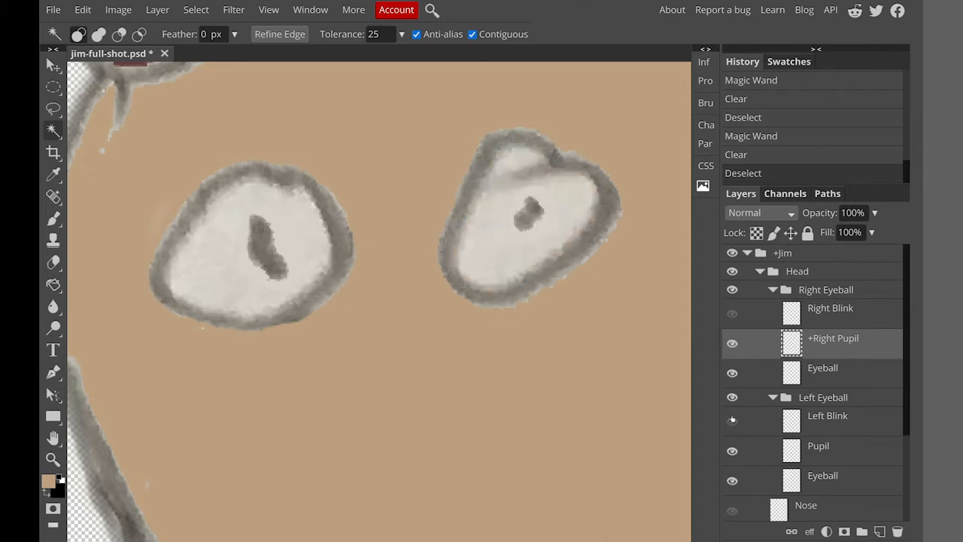
click(731, 315)
click(731, 314)
click(731, 314)
click(731, 314)
click(731, 315)
click(731, 315)
Show the Nose and Mouth layers in the Head folder
scroll(812, 384, down, 4)
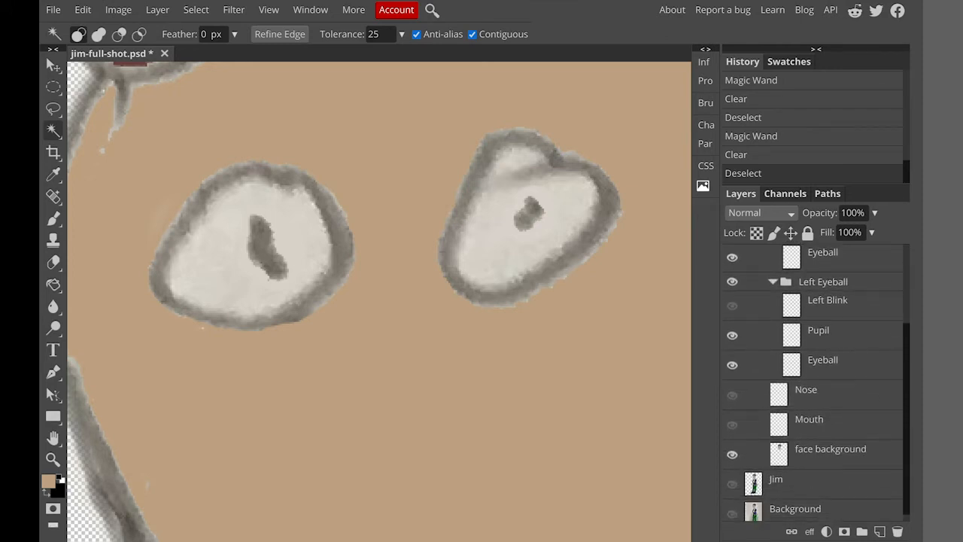
scroll(813, 384, up, 4)
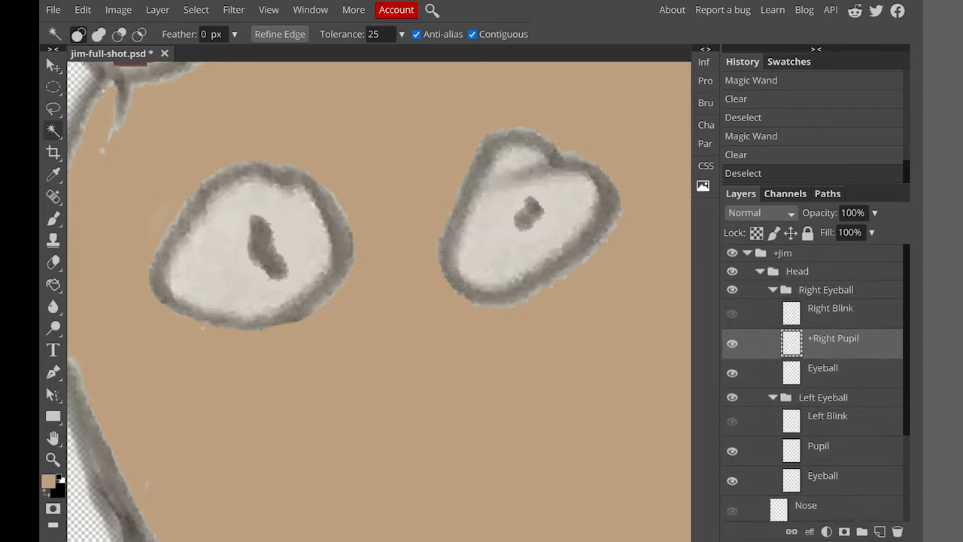
scroll(813, 383, down, 3)
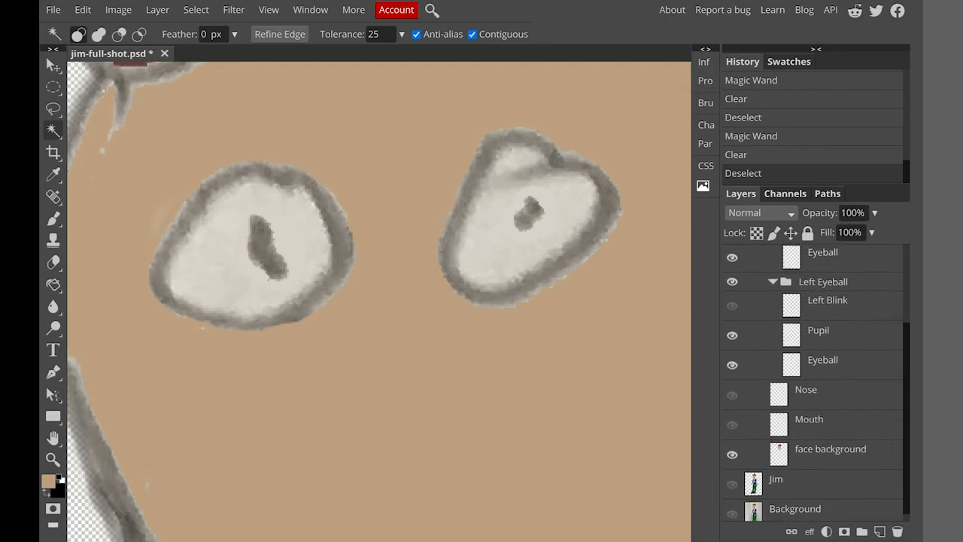
scroll(813, 384, down, 1)
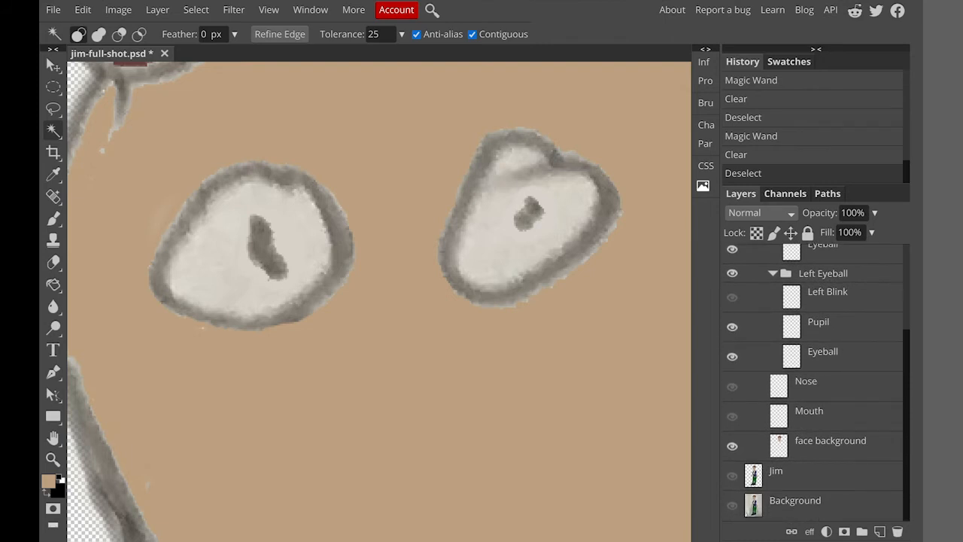
click(731, 385)
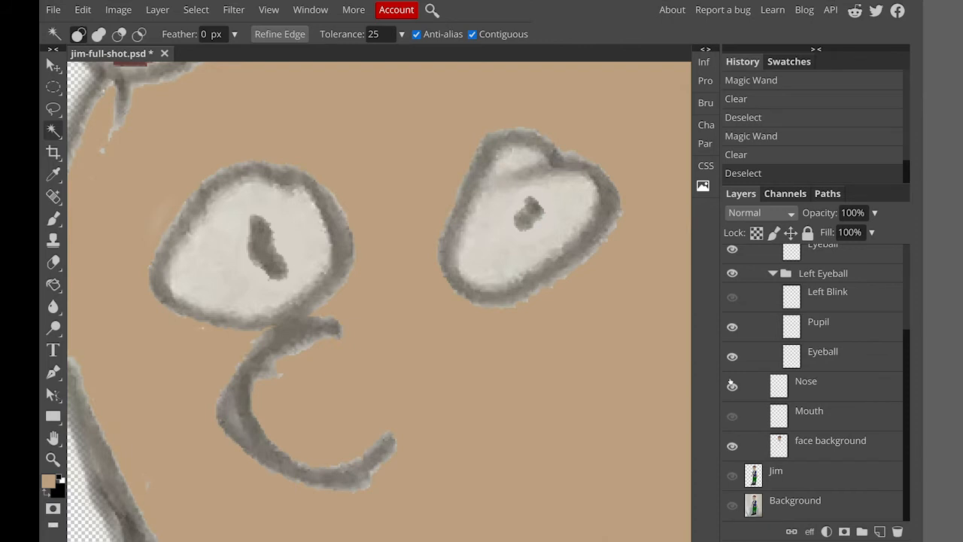
click(732, 416)
scroll(817, 425, up, 2)
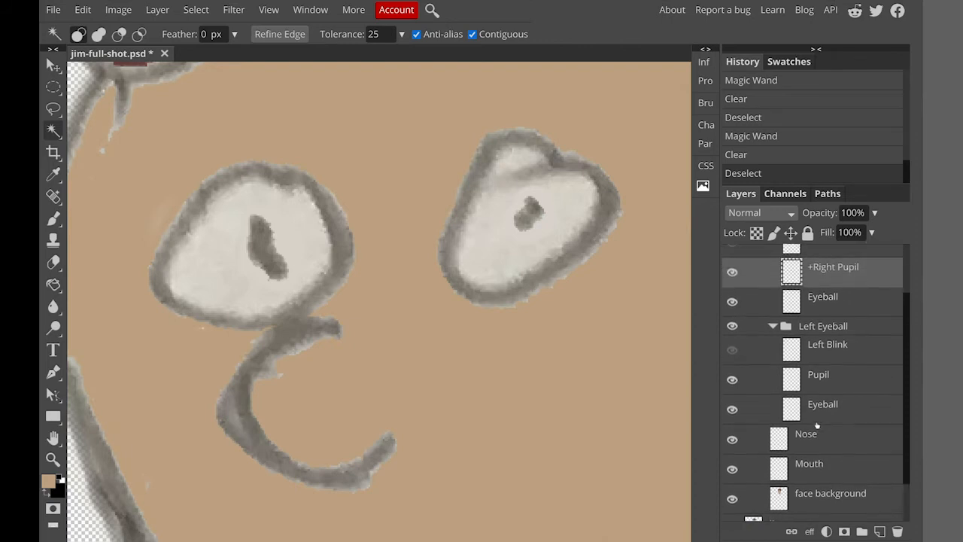
scroll(818, 425, down, 2)
scroll(817, 425, up, 1)
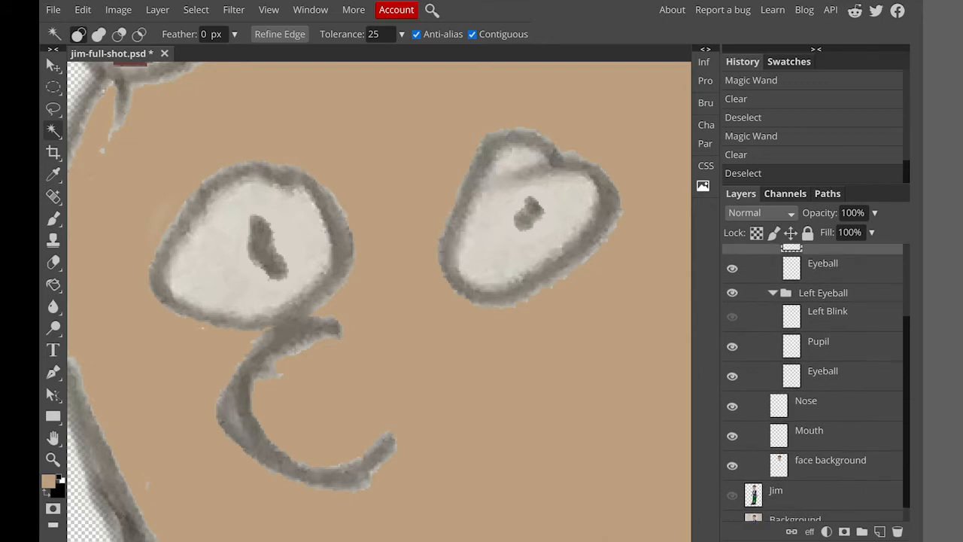
Clear the two large navy shirt areas below the neck on the face background layer using Magic Wand selections
key(ctrl+minus)
key(ctrl+minus)
key(ctrl+minus)
key(ctrl+minus)
key(ctrl+minus)
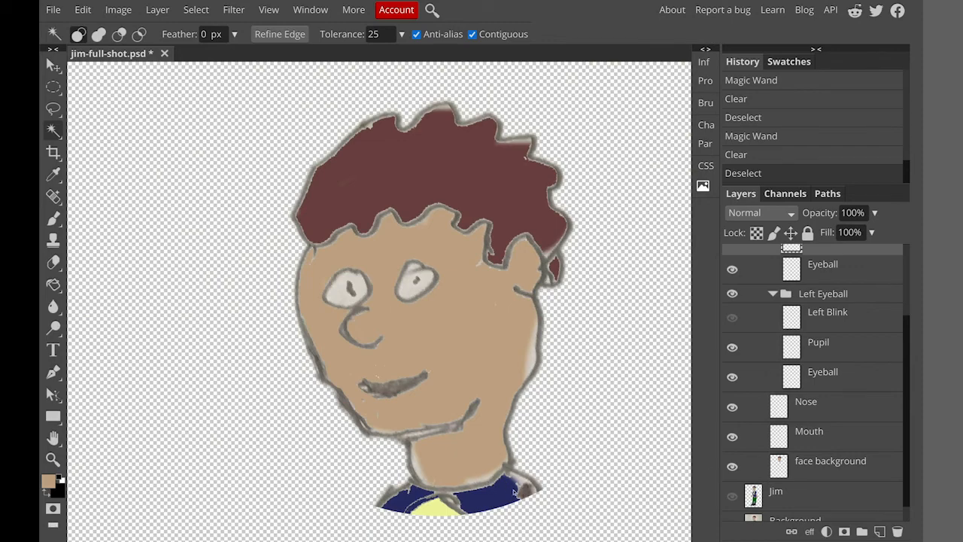
key(ctrl+plus)
key(ctrl+plus)
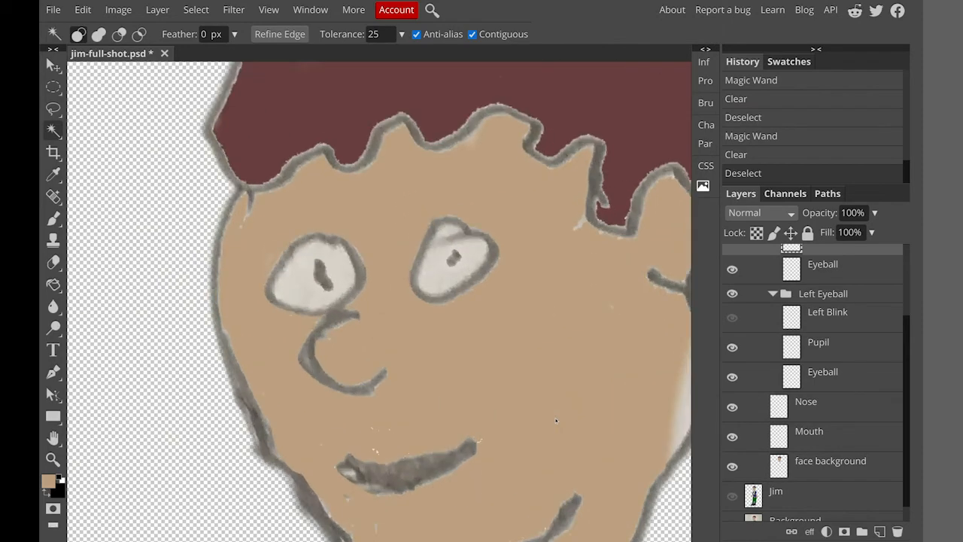
scroll(379, 301, down, 8)
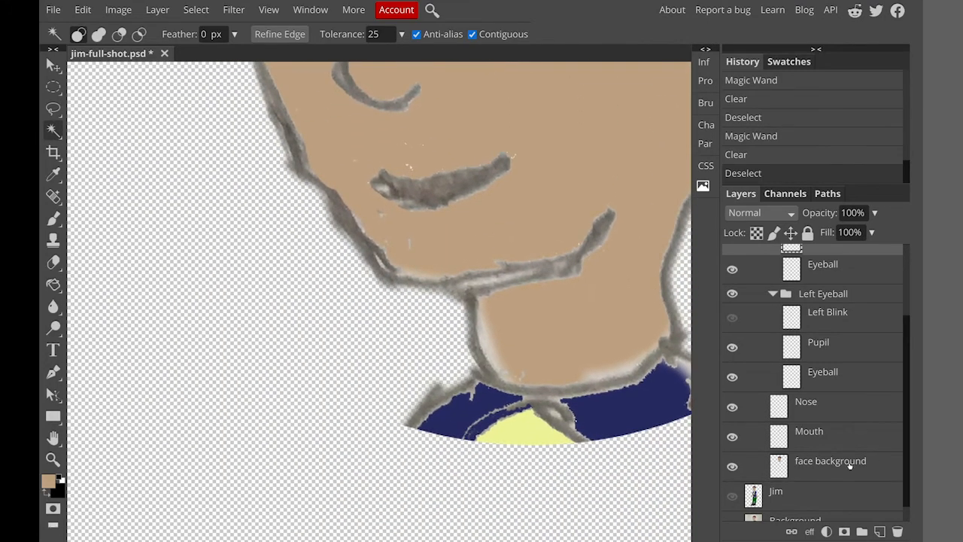
click(849, 465)
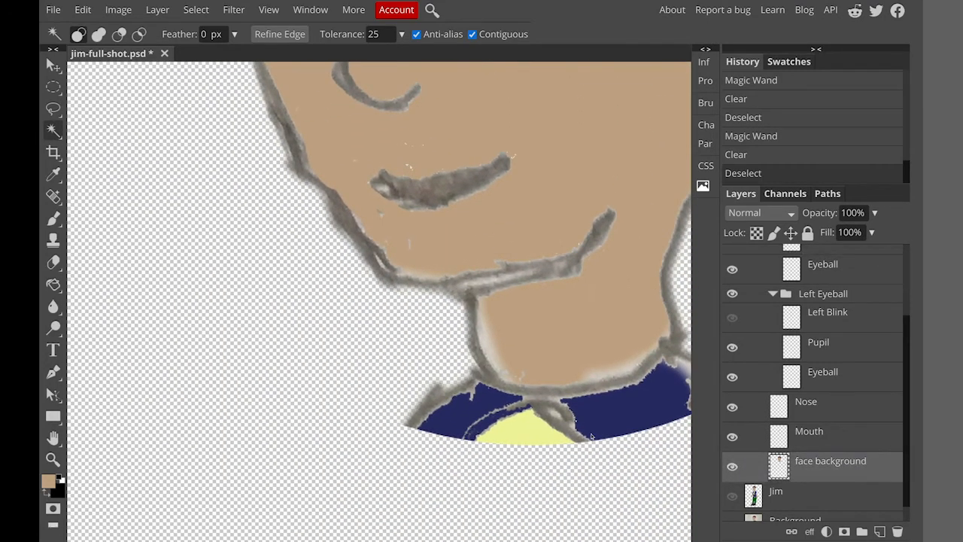
scroll(591, 435, right, 3)
scroll(592, 435, right, 1)
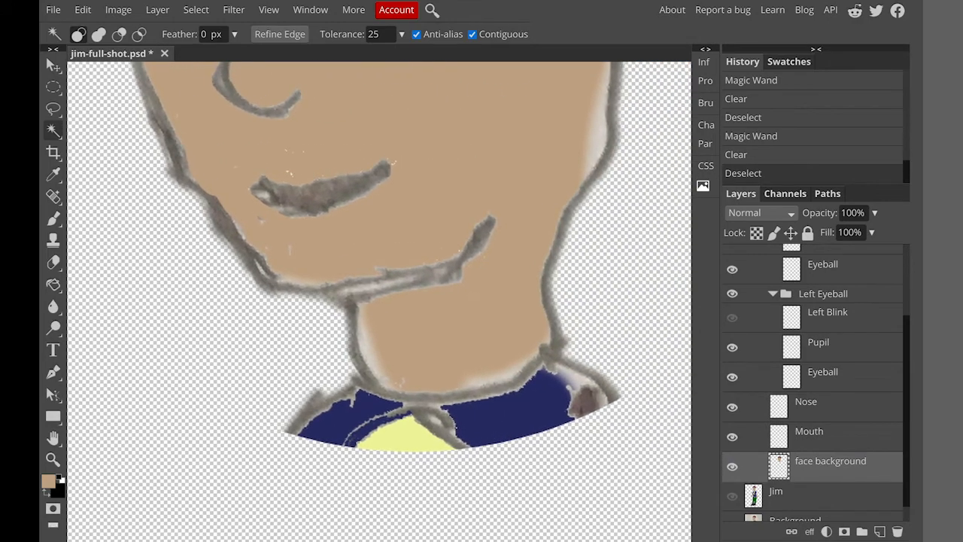
click(548, 418)
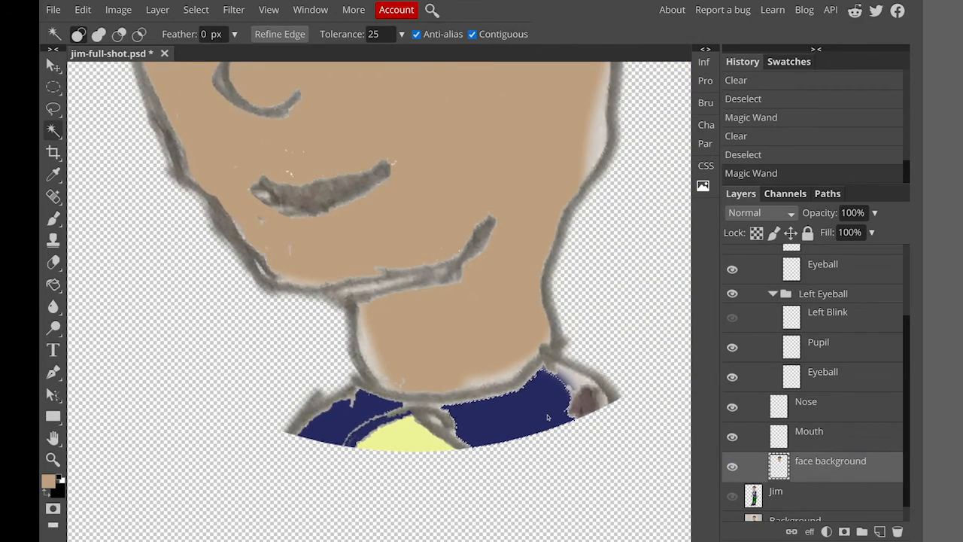
key(Delete)
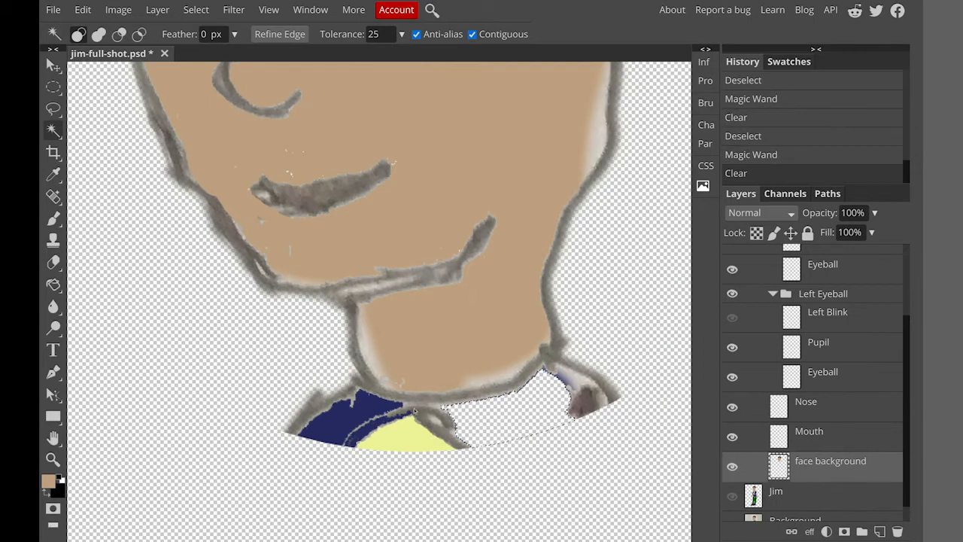
click(382, 405)
key(Delete)
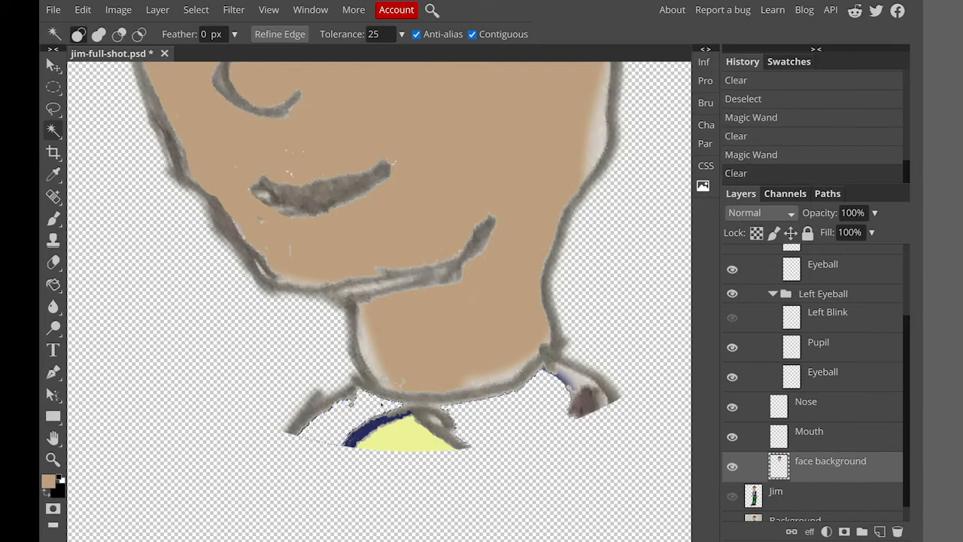
Select the yellow shirt area below the neck with the Magic Wand and clear it from the face background layer
click(407, 437)
key(ctrl+z)
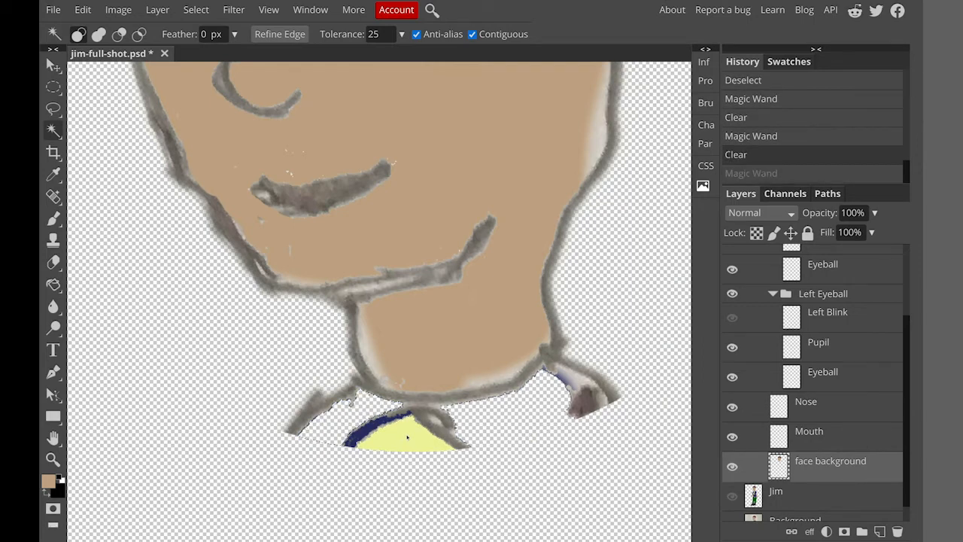
key(ctrl+shift+z)
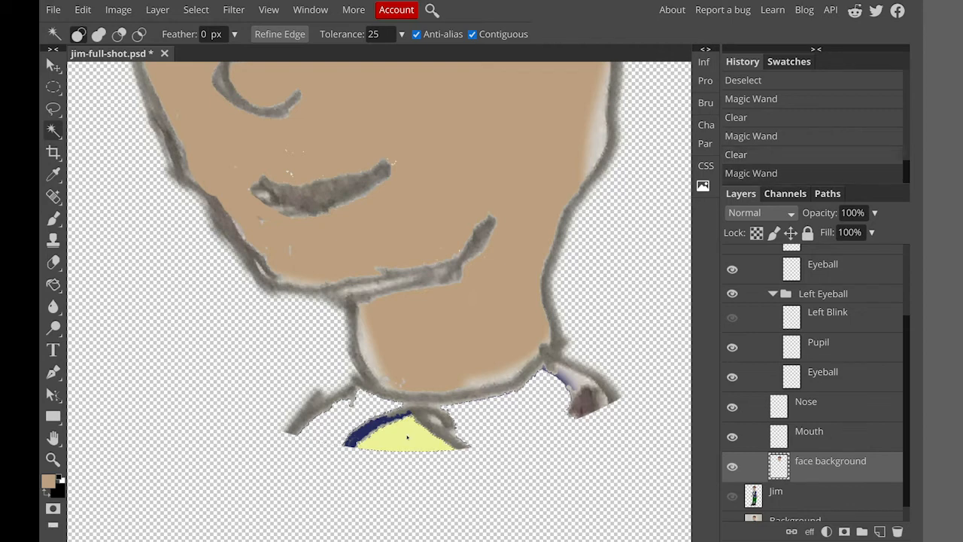
key(Delete)
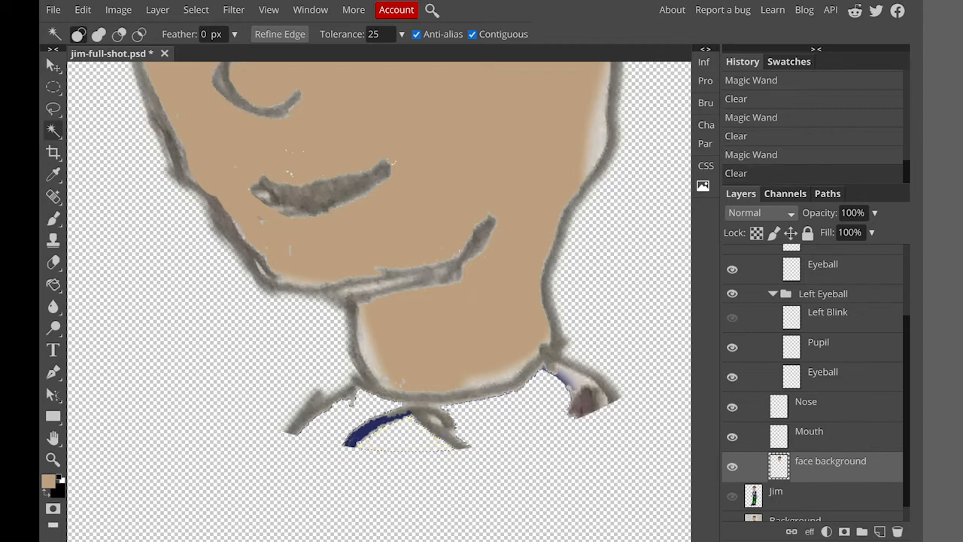
Erase the leftover collar and shoulder outlines around the base of the neck on the face background layer with a 15 px eraser
key(e)
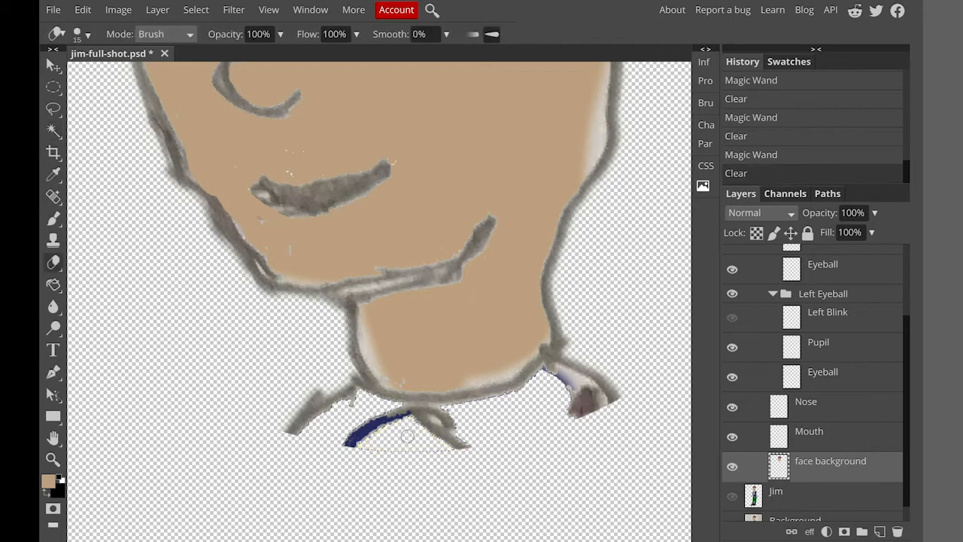
click(366, 405)
click(343, 382)
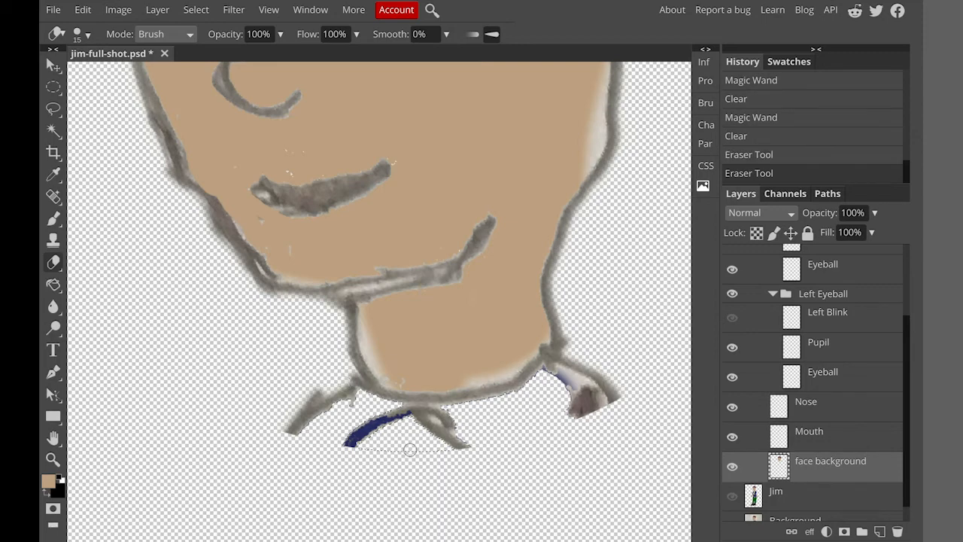
key(ctrl+d)
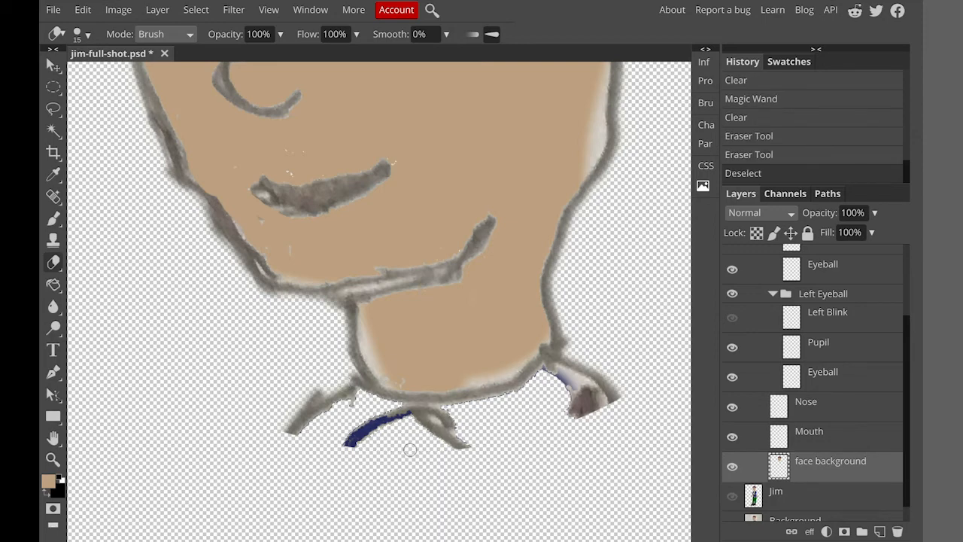
mouse_move(342, 381)
mouse_down()
mouse_move(362, 402)
mouse_move(343, 407)
mouse_move(317, 393)
mouse_move(344, 398)
mouse_move(292, 435)
mouse_move(333, 399)
mouse_move(305, 405)
mouse_move(280, 441)
mouse_move(312, 387)
mouse_move(294, 422)
mouse_up()
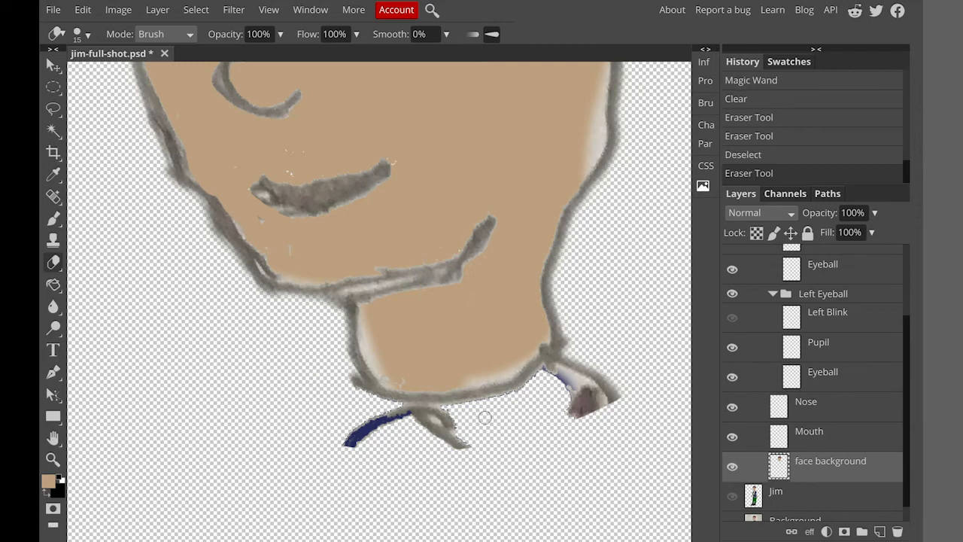
mouse_move(475, 412)
mouse_down()
mouse_move(393, 411)
mouse_move(463, 429)
mouse_move(430, 423)
mouse_move(459, 426)
mouse_move(453, 470)
mouse_move(458, 441)
mouse_move(468, 452)
mouse_up()
mouse_move(404, 423)
mouse_down()
mouse_move(372, 426)
mouse_move(344, 451)
mouse_move(384, 411)
mouse_move(378, 420)
mouse_up()
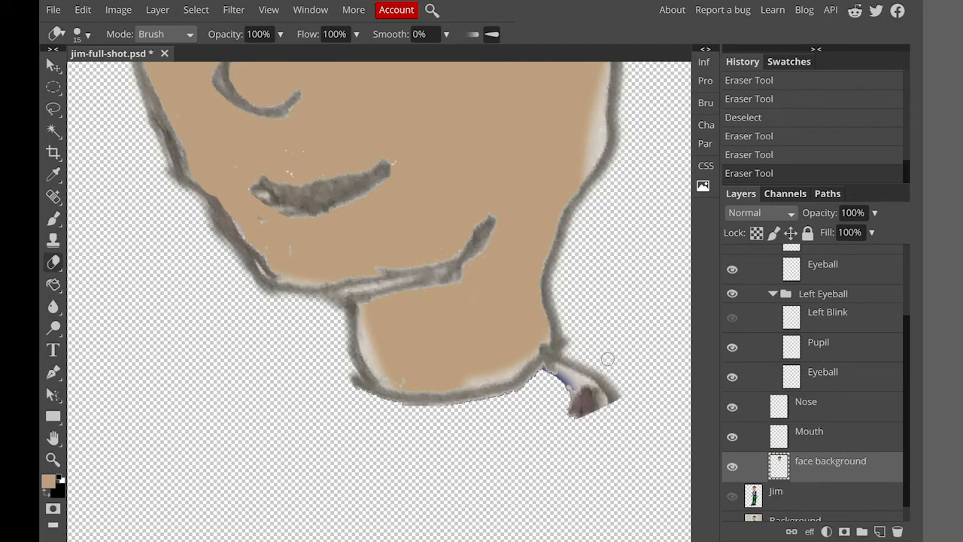
mouse_move(569, 356)
mouse_down()
mouse_move(542, 372)
mouse_move(577, 385)
mouse_move(570, 368)
mouse_move(606, 387)
mouse_move(579, 364)
mouse_move(608, 382)
mouse_move(616, 406)
mouse_move(566, 418)
mouse_move(567, 386)
mouse_move(578, 413)
mouse_move(585, 391)
mouse_move(611, 400)
mouse_move(598, 408)
mouse_move(598, 398)
mouse_up()
key(ctrl+minus)
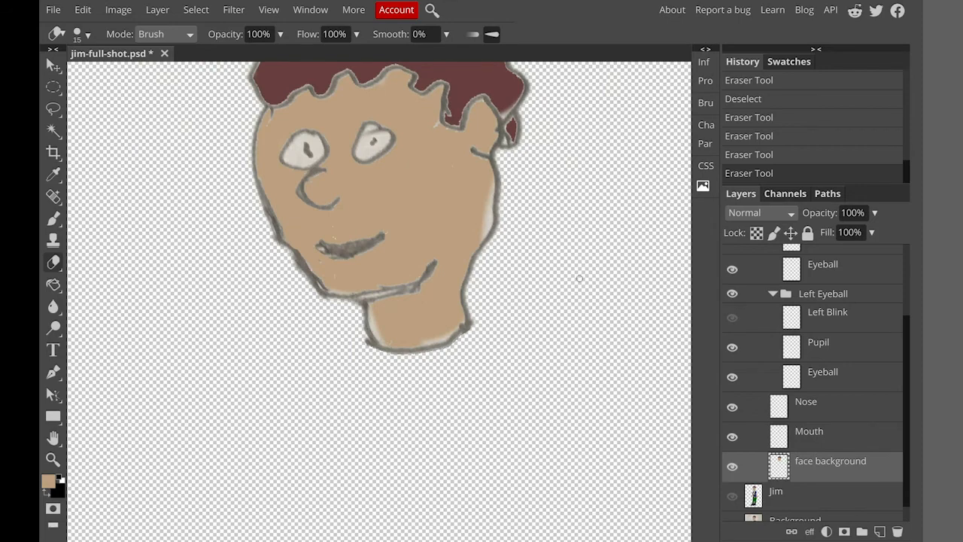
Save the document as a PSD file named "jim-full-shot Puppet 1.psd"
scroll(580, 278, up, 5)
scroll(579, 279, right, 3)
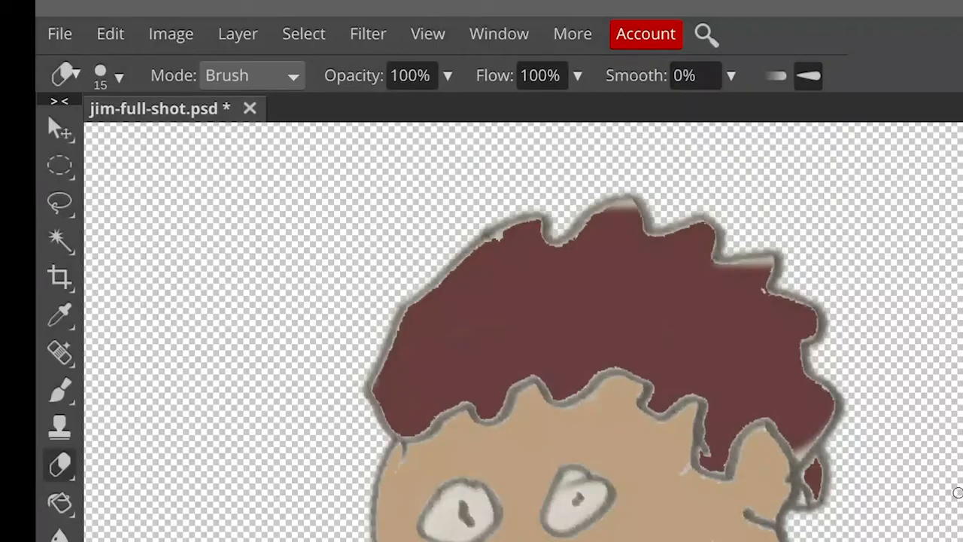
click(60, 35)
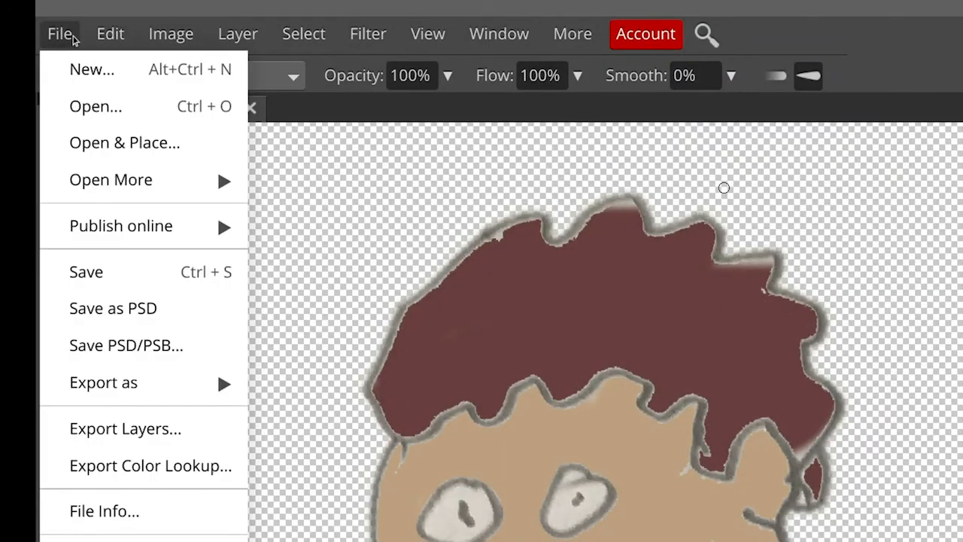
click(111, 309)
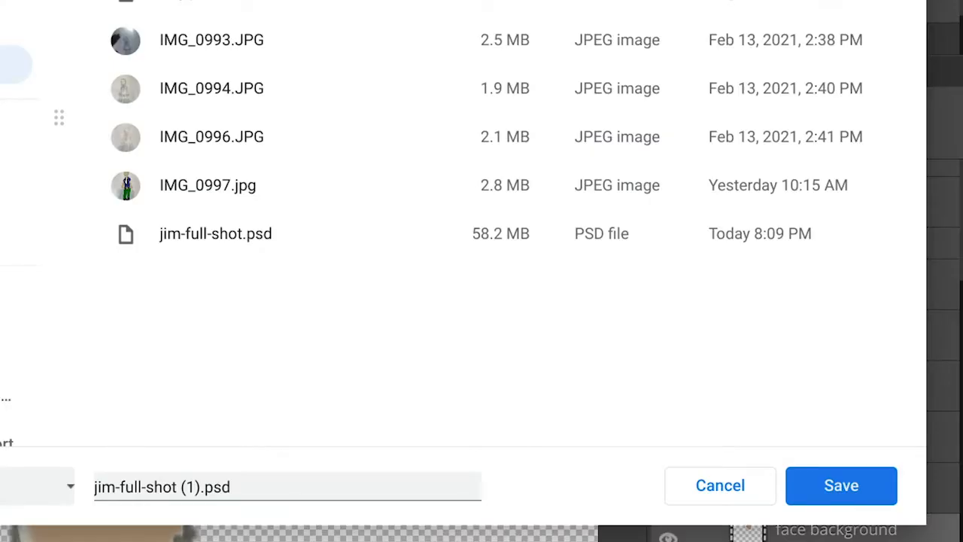
click(173, 481)
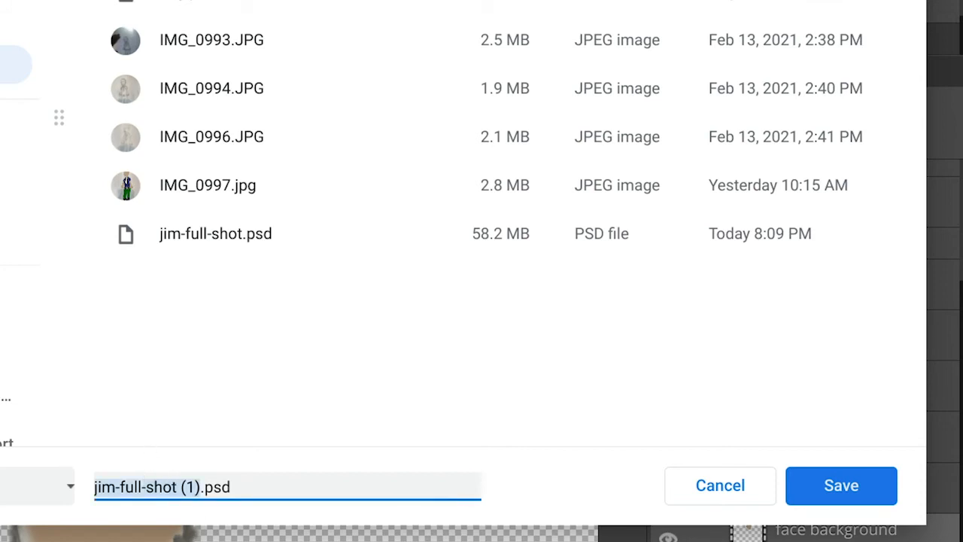
key(Right)
key(BackSpace)
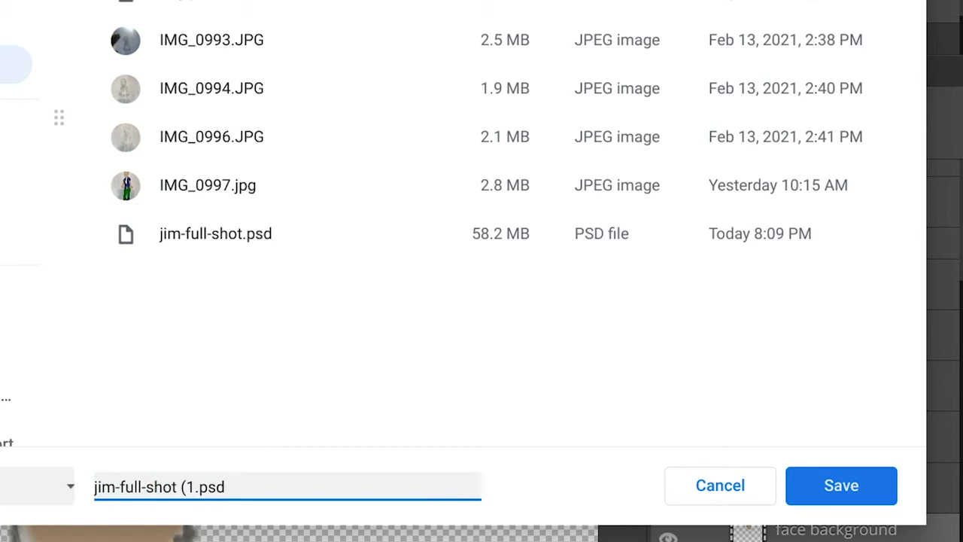
key(BackSpace)
key(BackSpace)
text(Puppet)
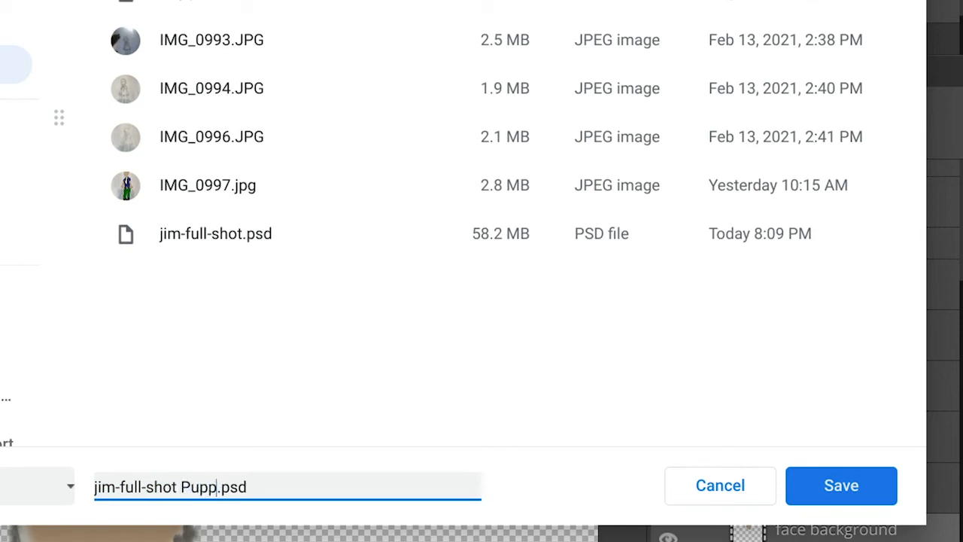
text( 1)
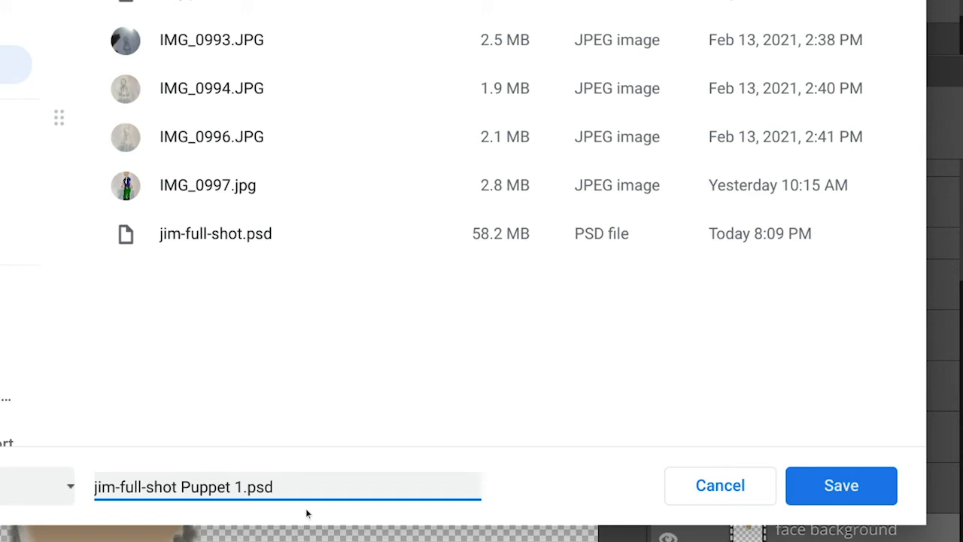
click(809, 497)
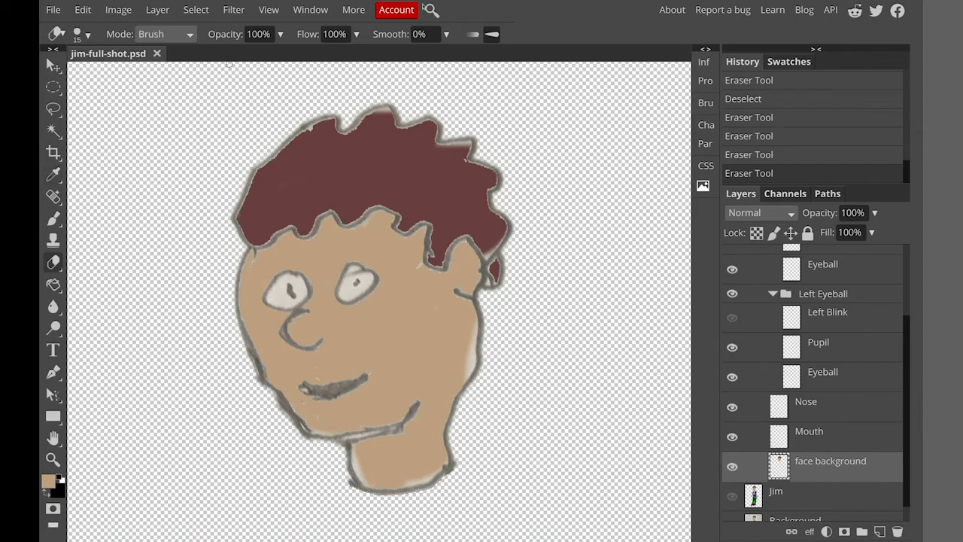
Sample the grey of the drawn facial outlines as the foreground colour with the Eyedropper
key(ctrl+plus)
key(ctrl+plus)
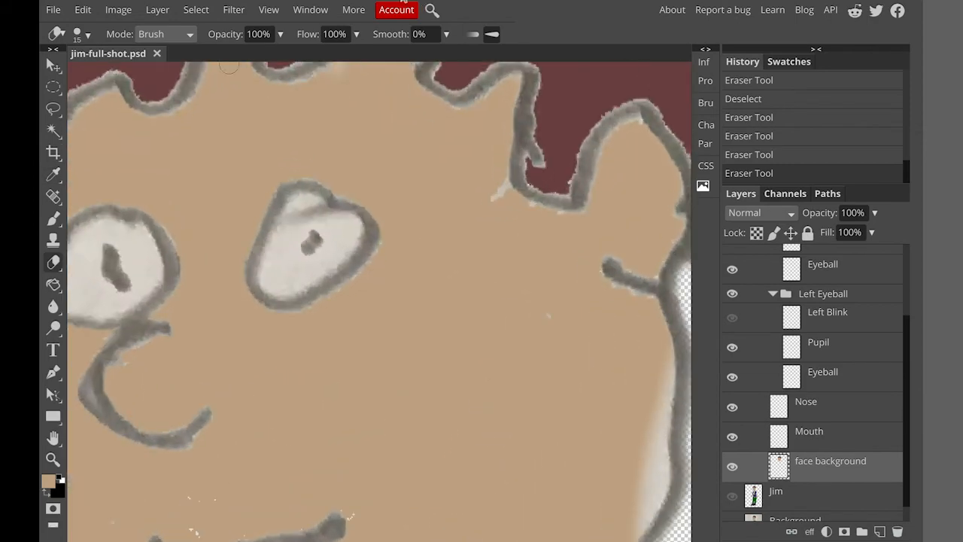
scroll(391, 236, right, 2)
scroll(391, 237, left, 4)
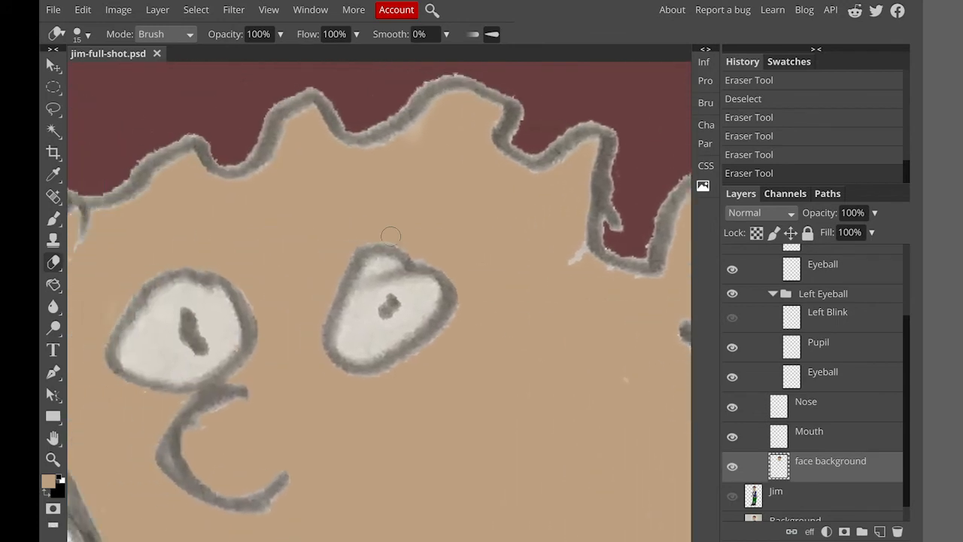
key(i)
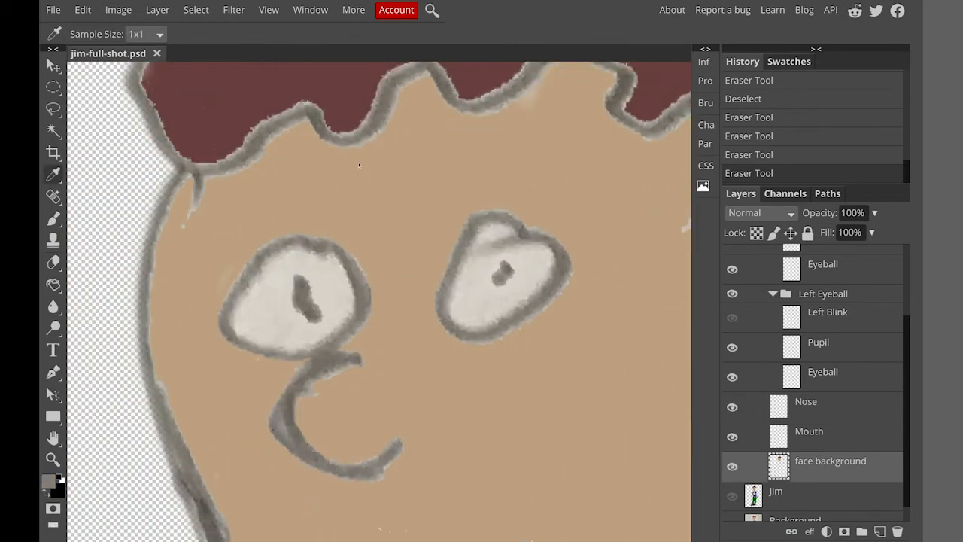
Copy an elliptical piece of the hairline above the character's right eye to a new layer and hide the face background layer
scroll(359, 161, down, 5)
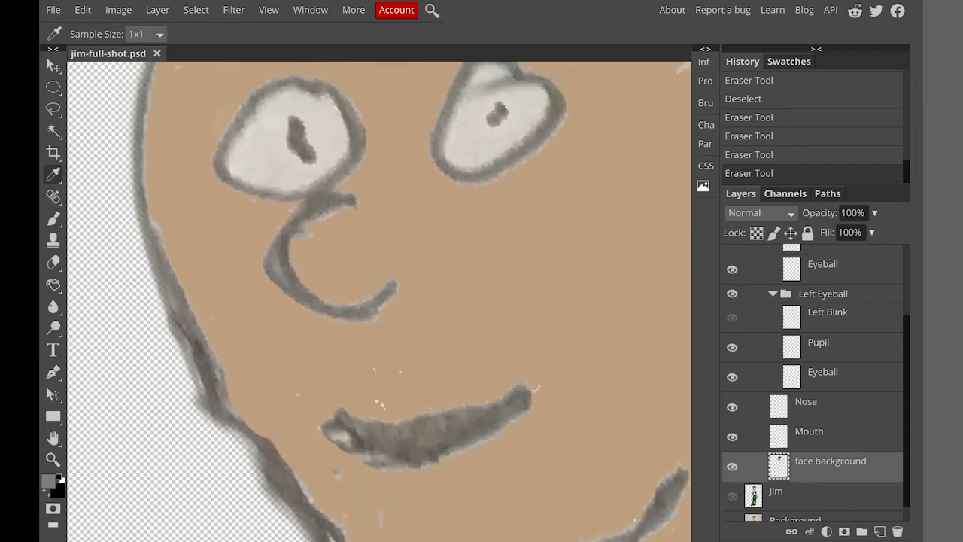
scroll(359, 162, up, 7)
scroll(380, 301, up, 1)
scroll(379, 302, left, 1)
scroll(379, 301, right, 1)
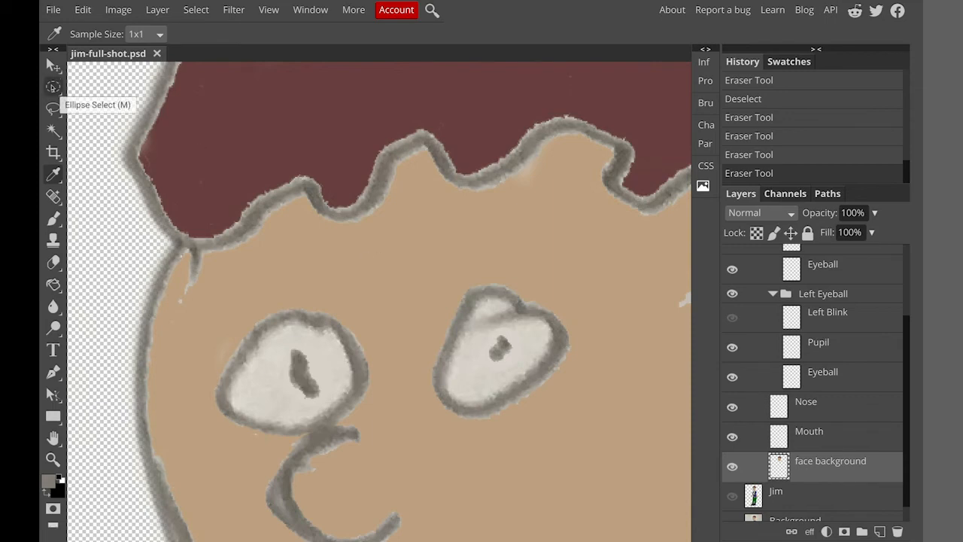
click(53, 87)
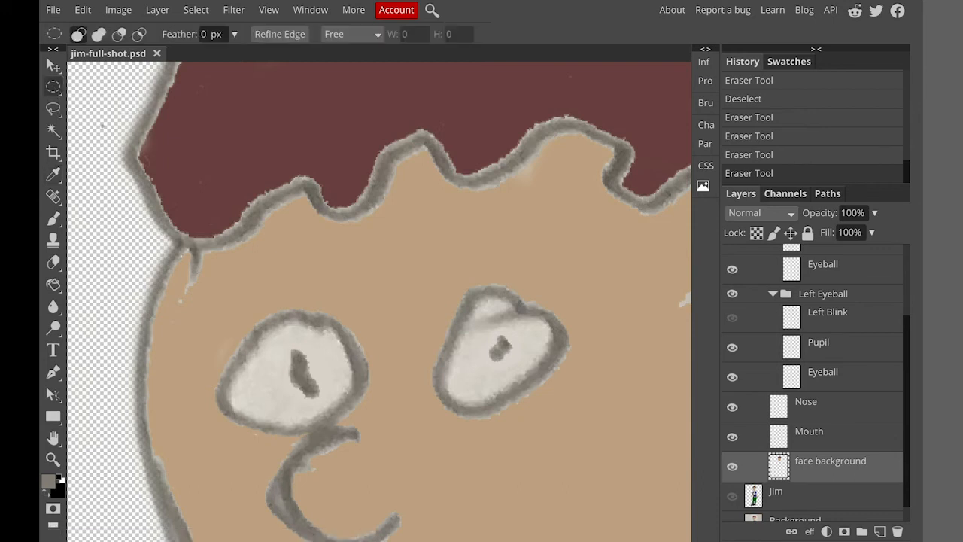
drag(190, 183, 309, 269)
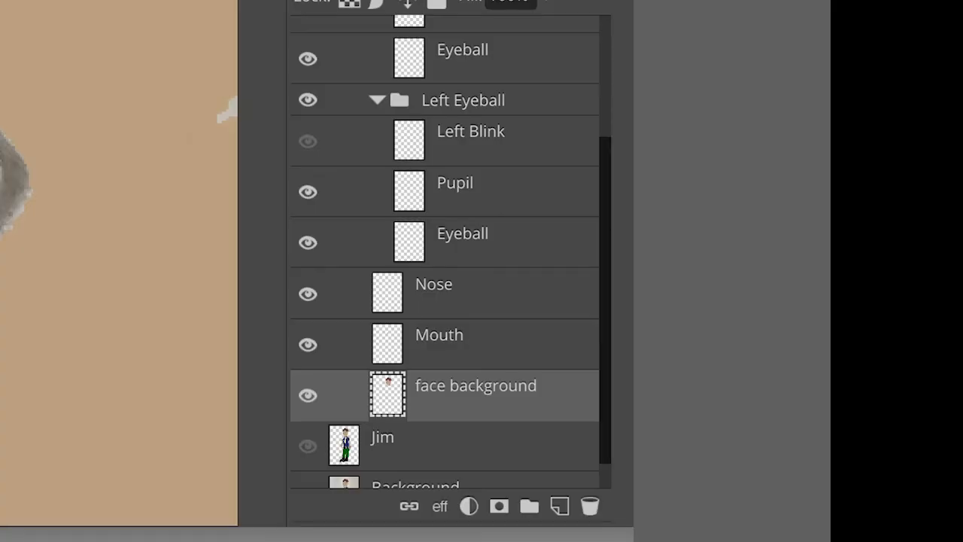
key(ctrl+shift+n)
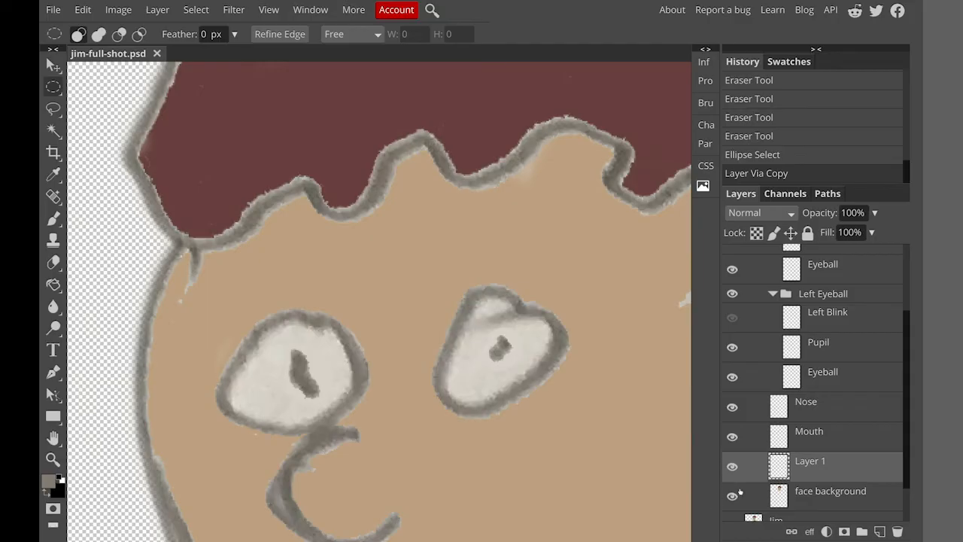
click(308, 446)
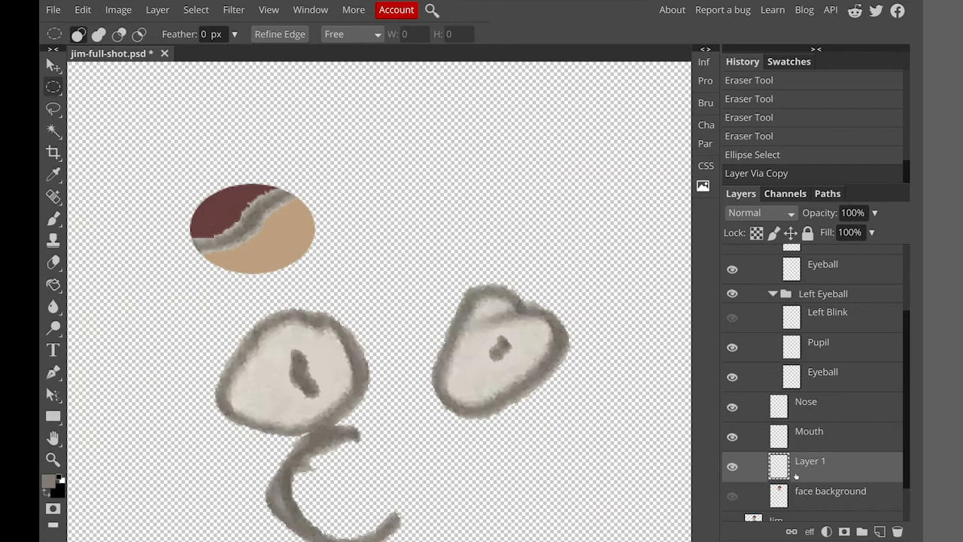
Clear the skin and hair areas from the copied hairline piece with the Magic Wand, leaving only its grey outline, and deselect
key(w)
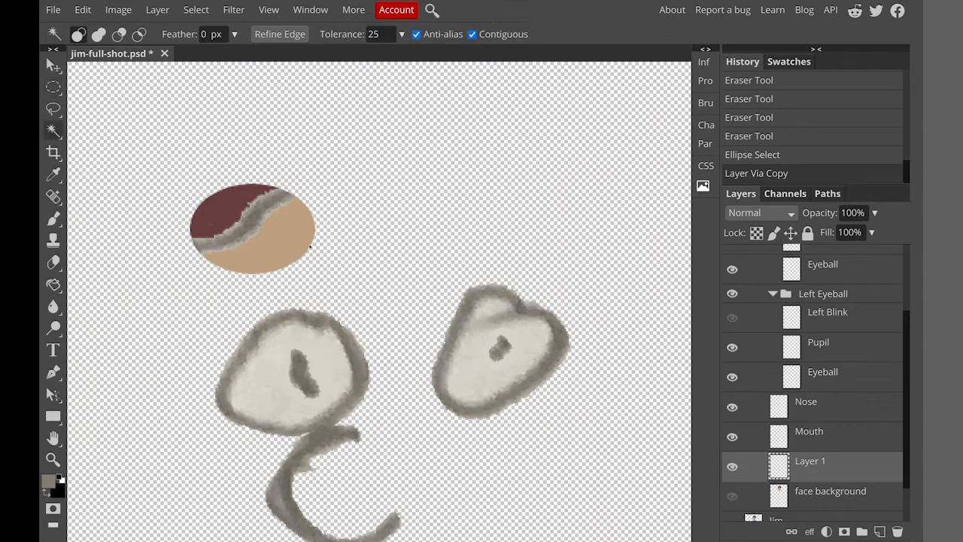
click(306, 244)
key(Delete)
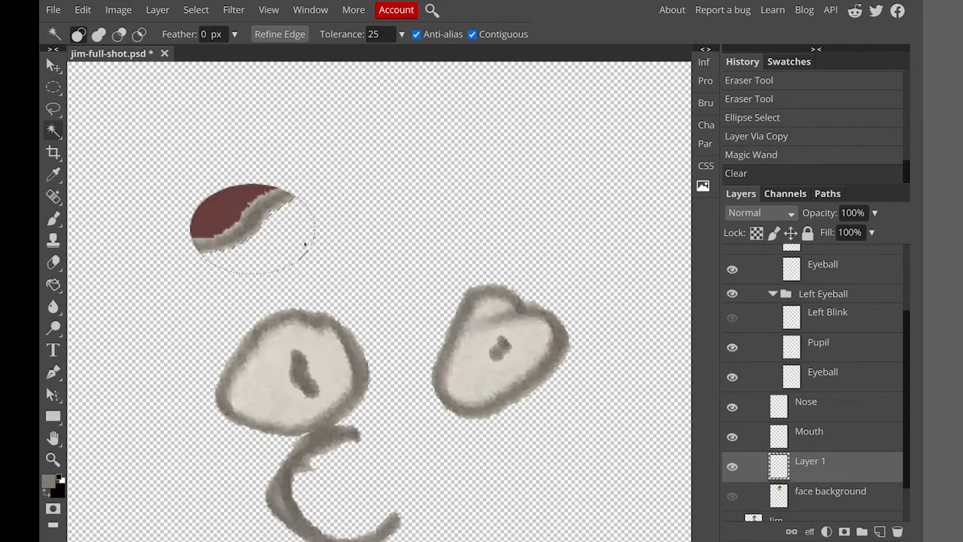
click(235, 198)
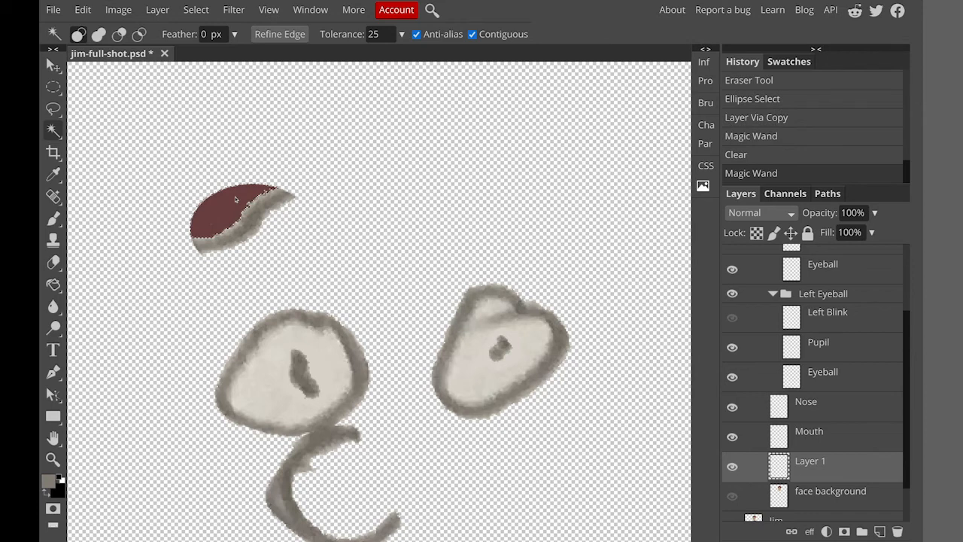
key(Delete)
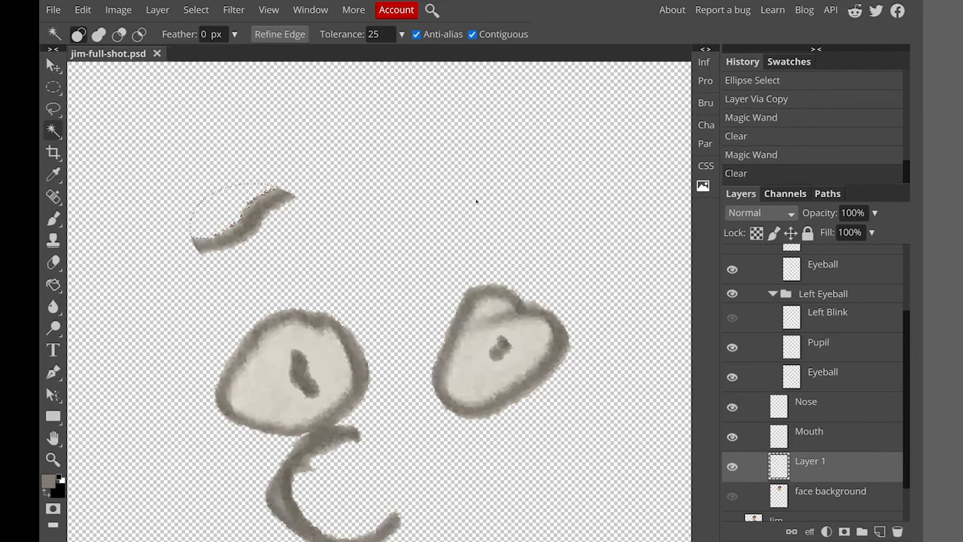
key(ctrl+d)
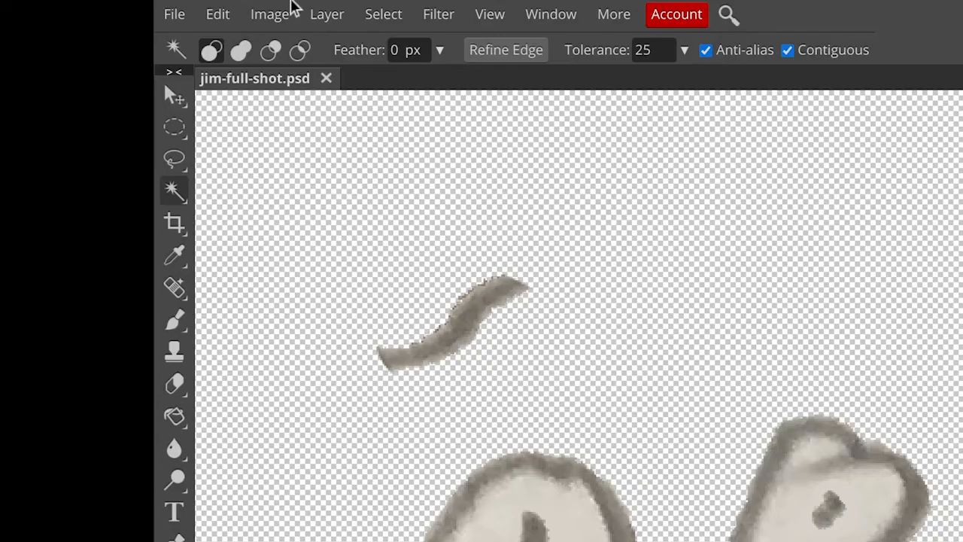
Free Transform the grey stroke, rotating it about 13.5° and placing it just above the character's right eye
click(224, 15)
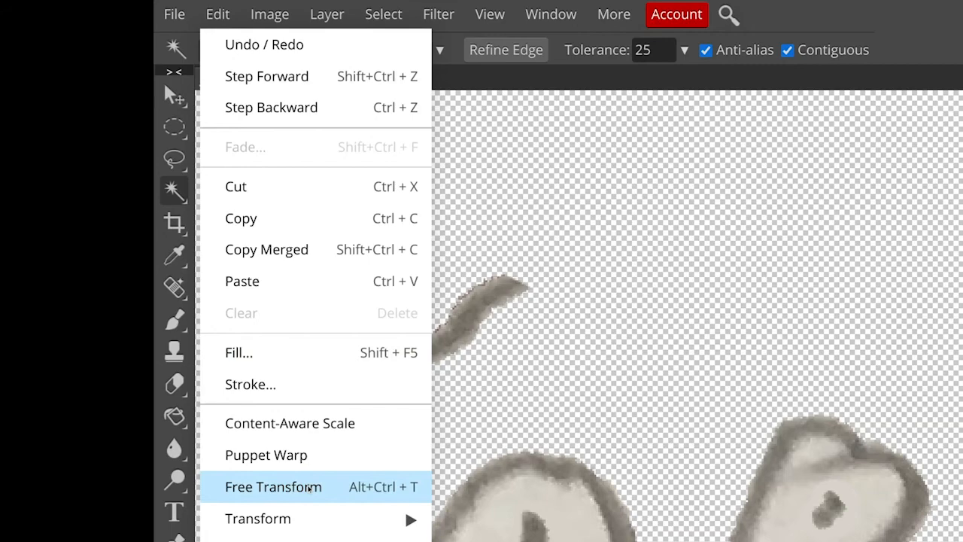
click(309, 488)
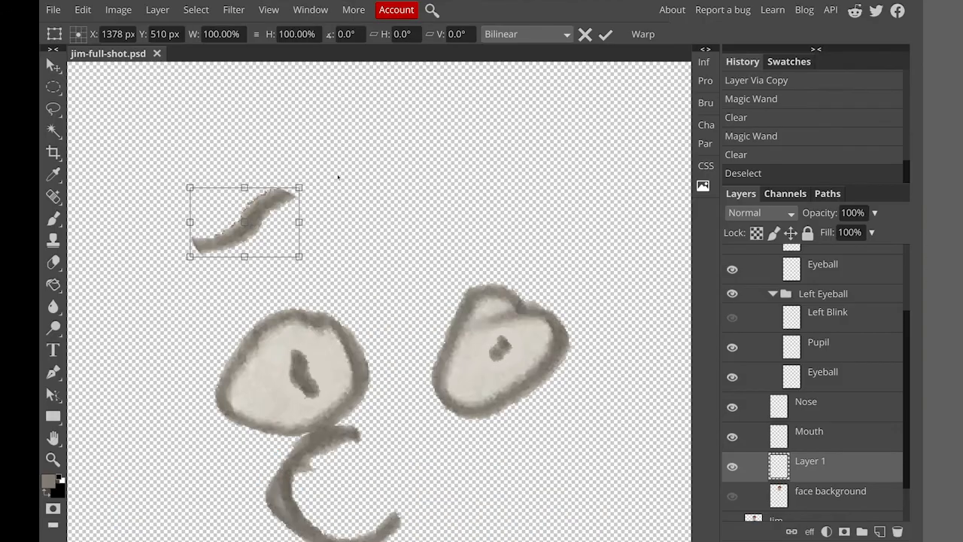
mouse_move(312, 185)
mouse_down()
mouse_move(315, 201)
mouse_move(270, 223)
mouse_move(263, 268)
mouse_up()
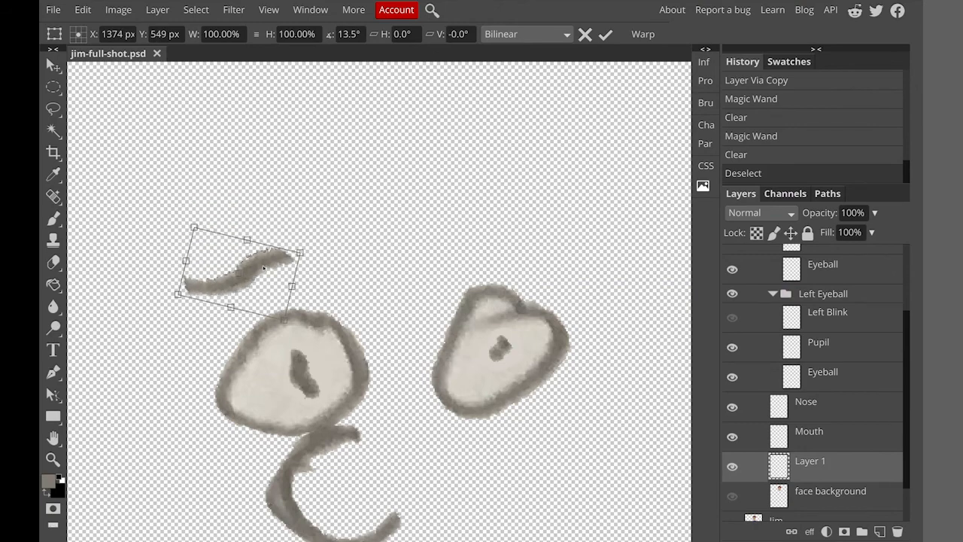
key(Return)
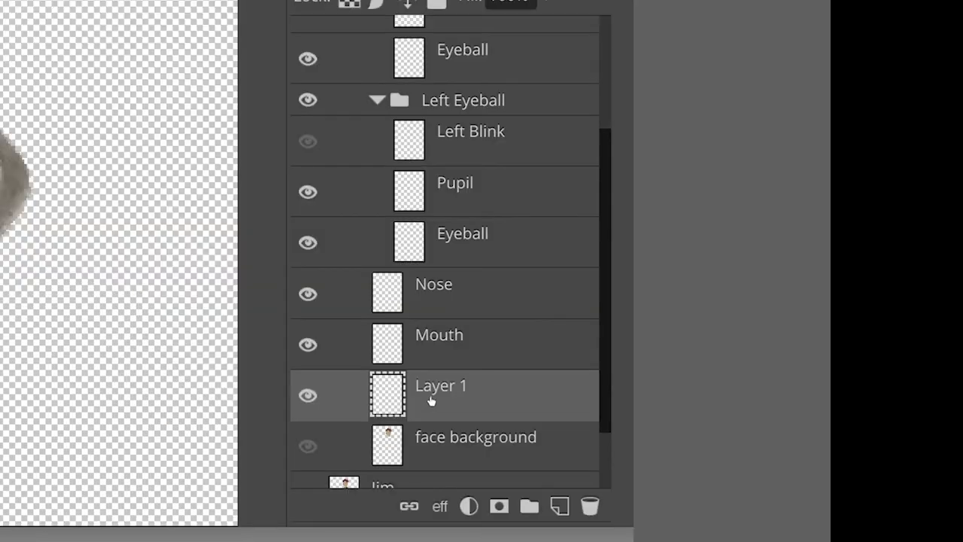
Rename the eyebrow stroke's layer as "+Right Eyebrow"
double_click(804, 468)
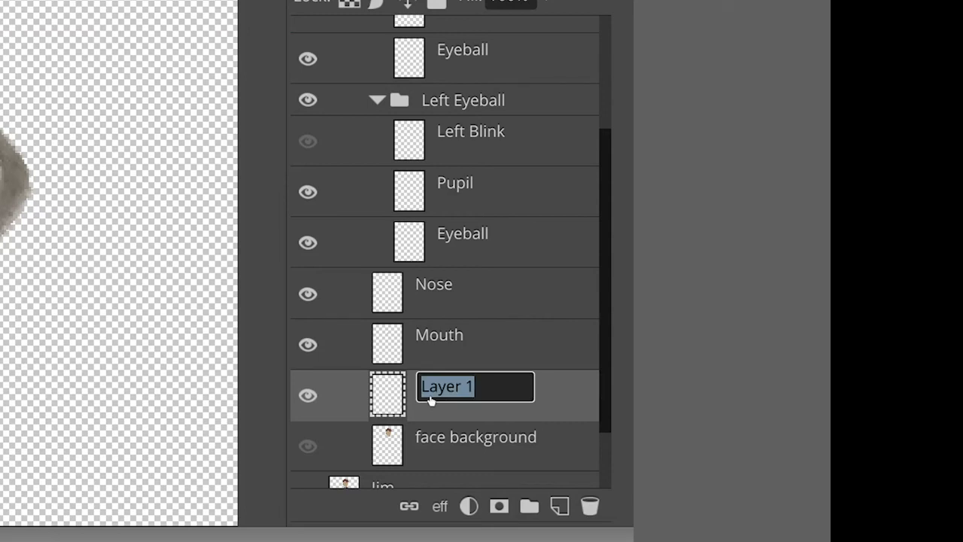
text(+Ri)
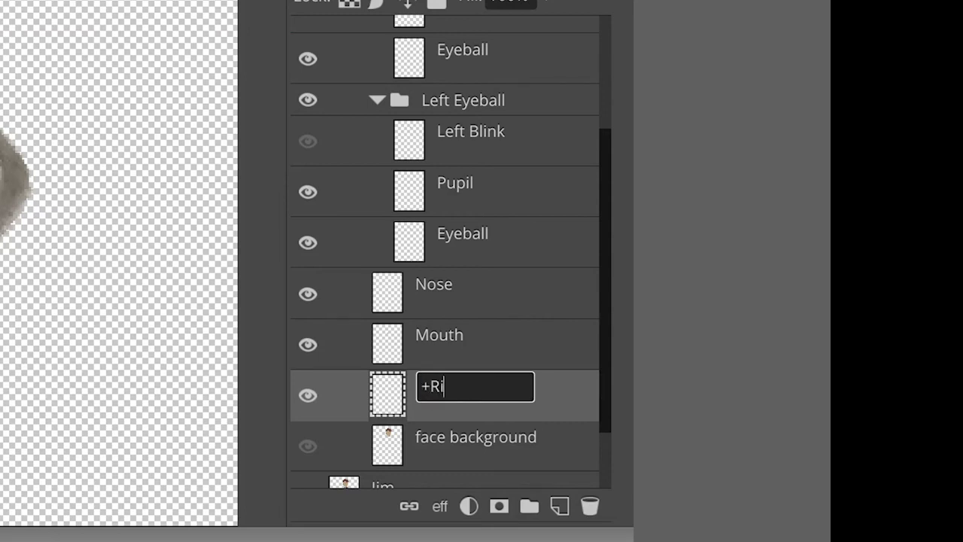
text(ght Eyeb)
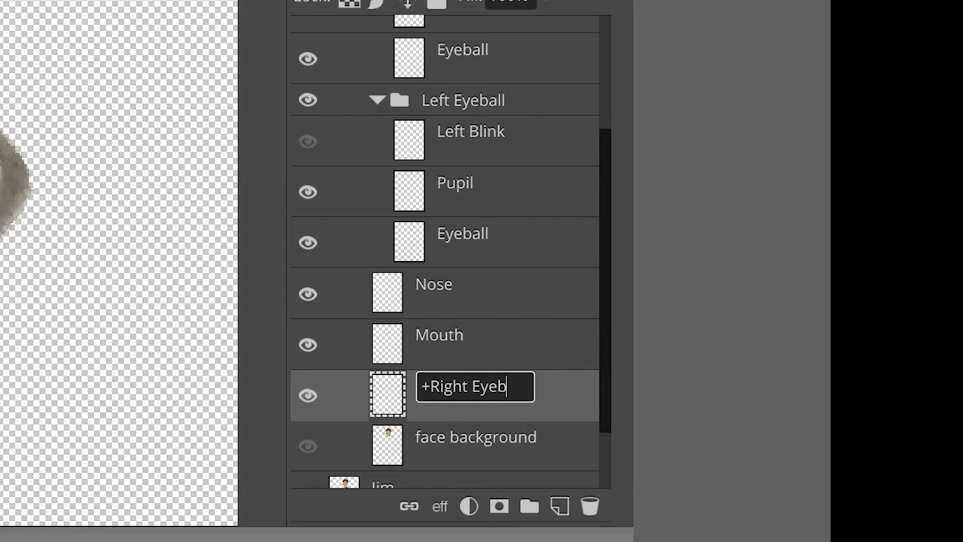
text(row)
key(Return)
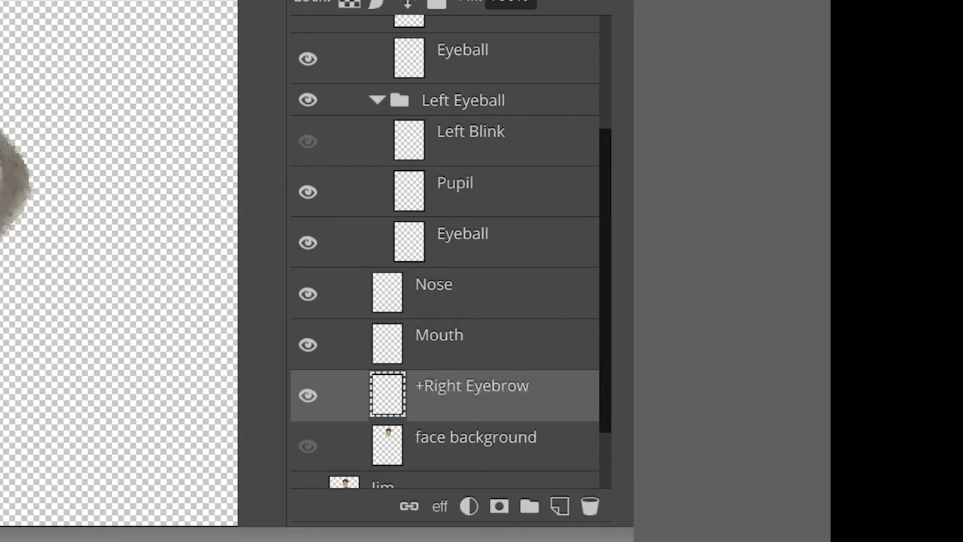
Duplicate the +Right Eyebrow layer, rename the copy as "+Left Eyebrow" and keep it selected
key(ctrl+j)
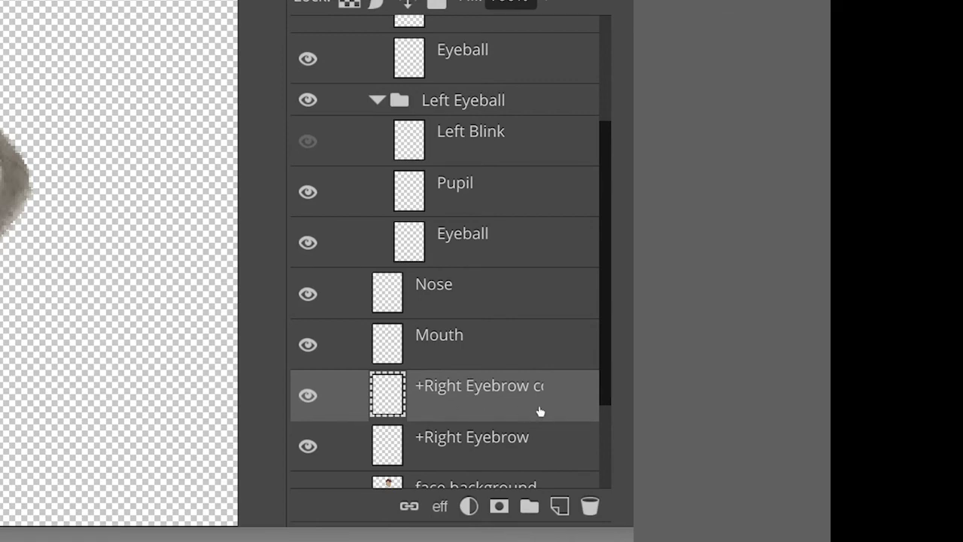
double_click(488, 385)
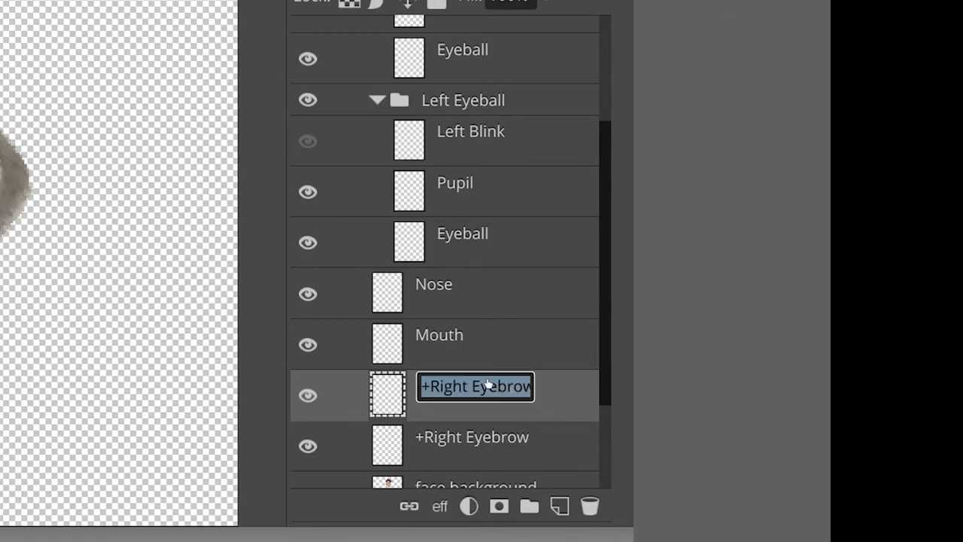
double_click(449, 386)
text(Left)
key(End)
key(BackSpace)
key(BackSpace)
key(BackSpace)
key(BackSpace)
key(BackSpace)
key(End)
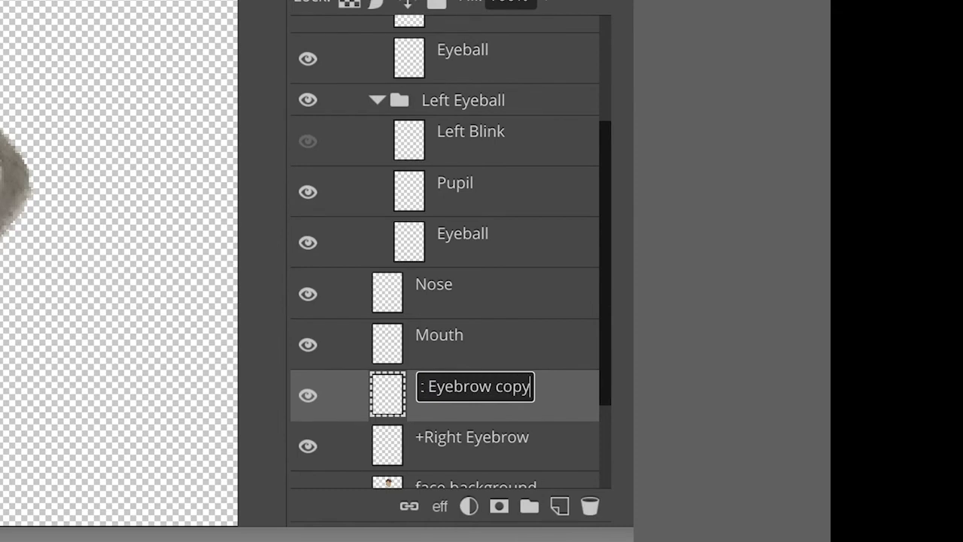
key(BackSpace)
key(BackSpace)
key(BackSpace)
key(BackSpace)
key(BackSpace)
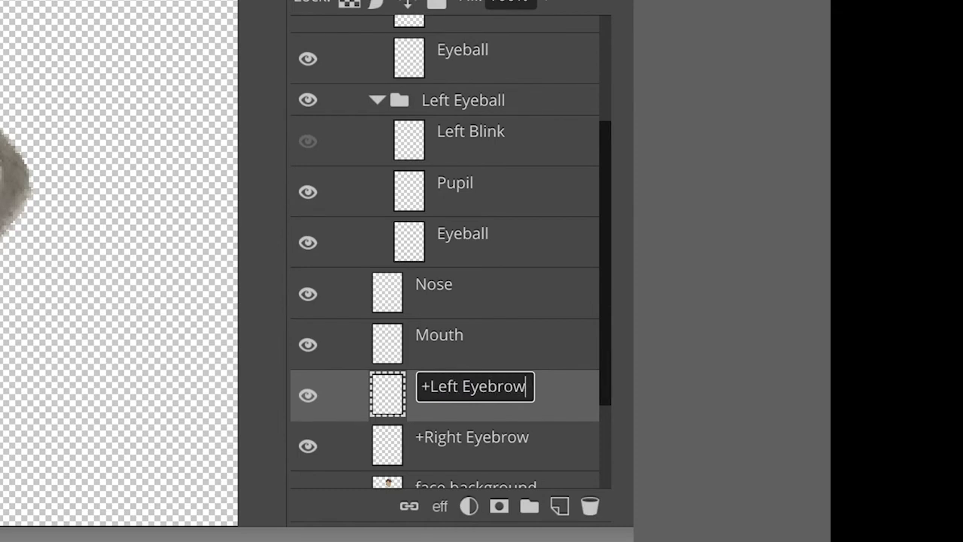
click(441, 447)
click(466, 399)
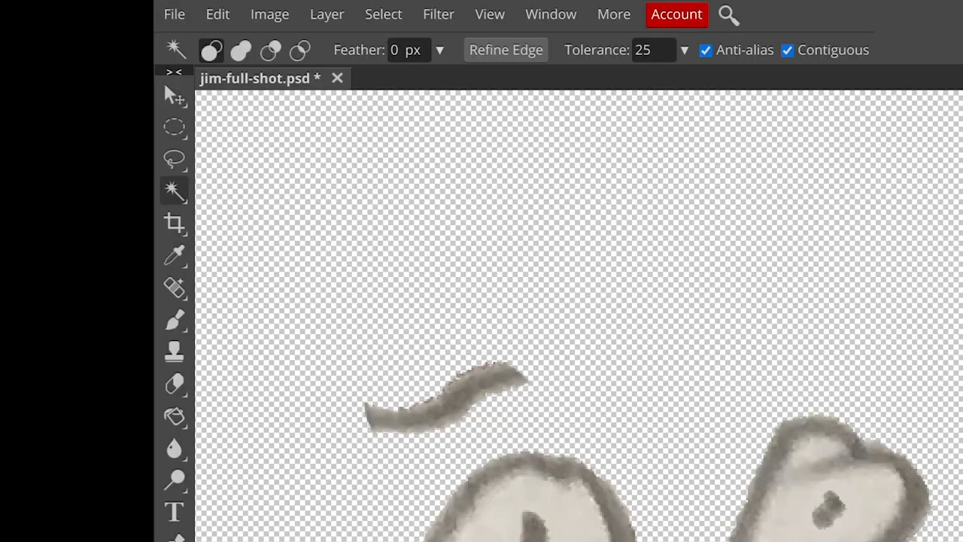
Try to move the +Left Eyebrow stroke above the character's left eye with Free Transform
click(225, 15)
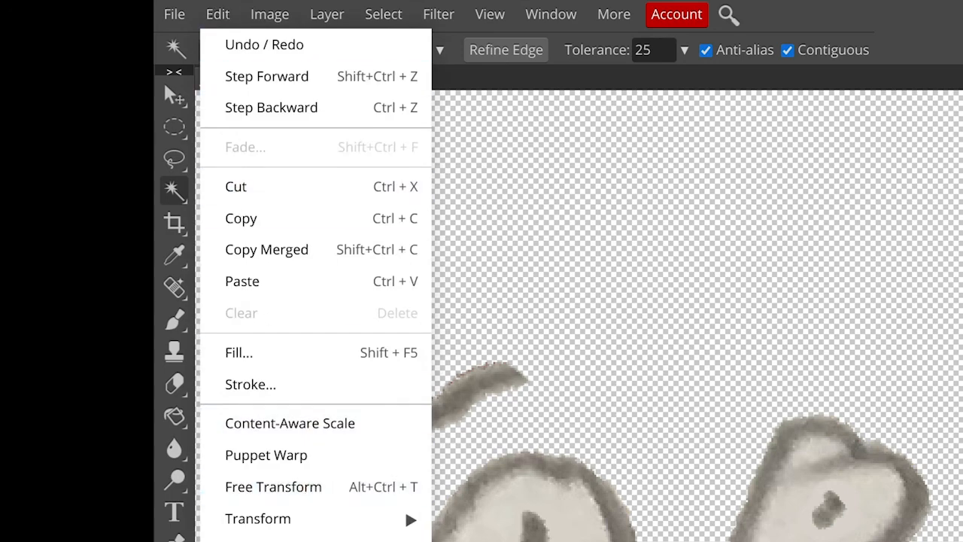
click(822, 468)
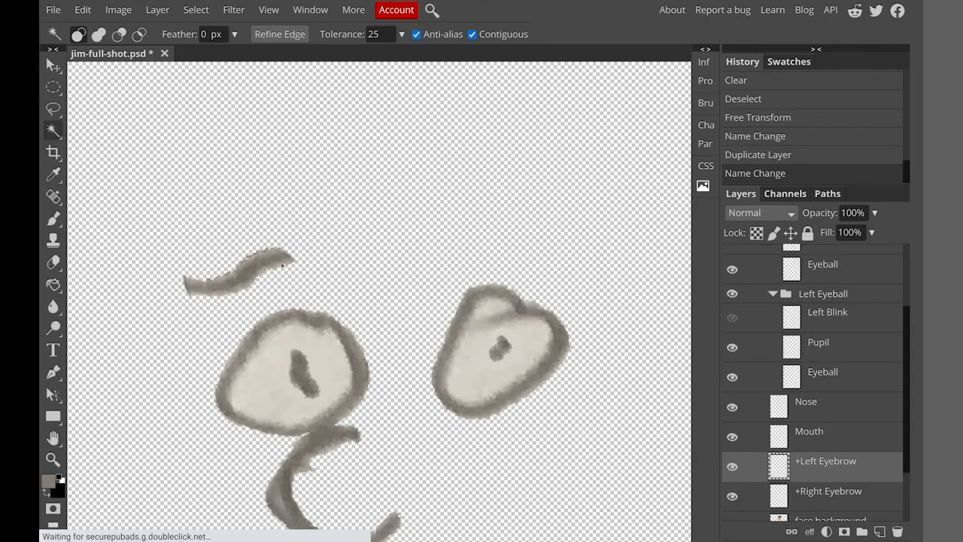
click(89, 13)
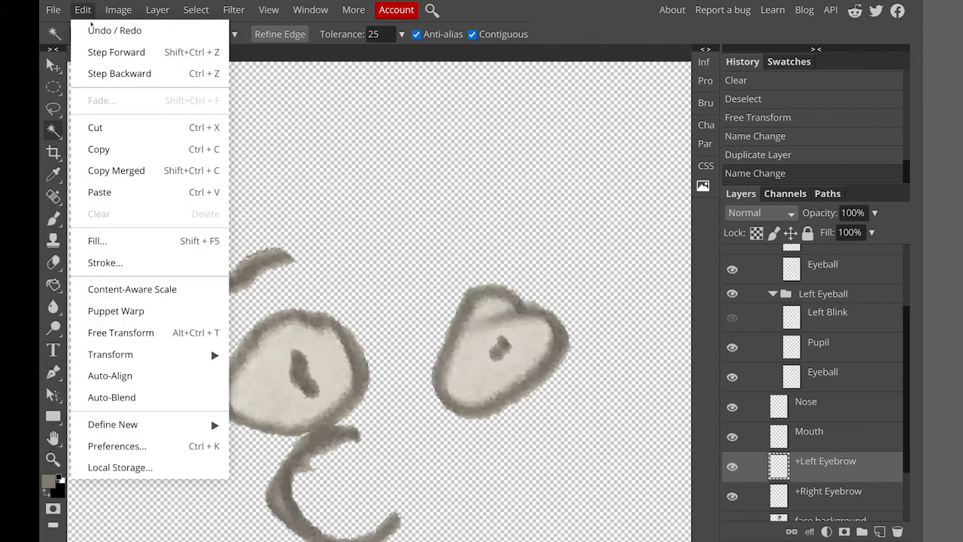
click(139, 332)
drag(226, 278, 472, 242)
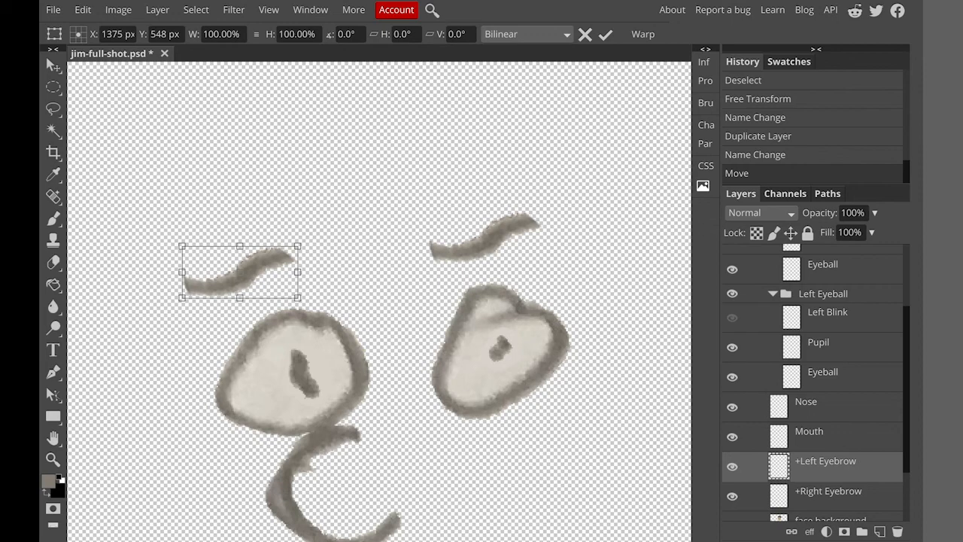
key(Return)
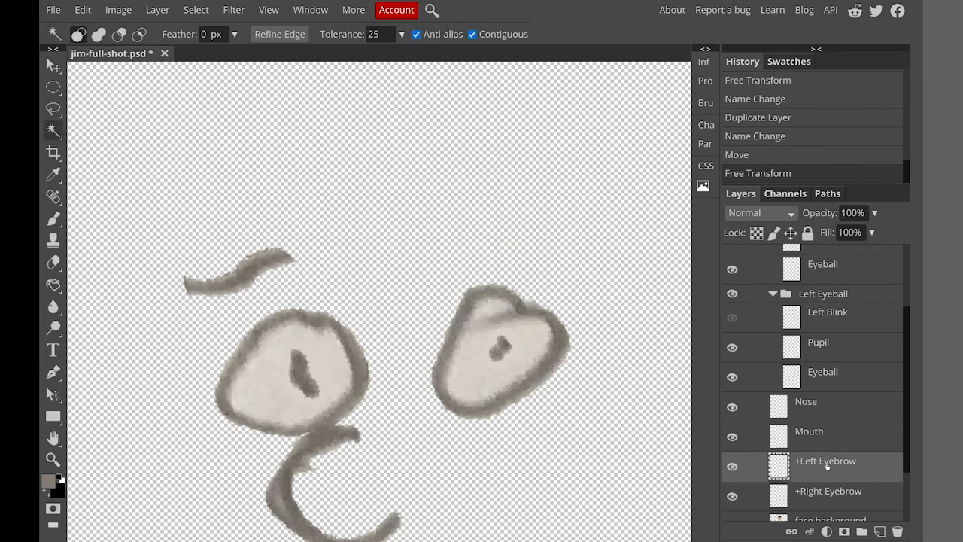
Free Transform the +Left Eyebrow layer, placing it just above the character's left eye and rotating it about 19.8°
click(83, 9)
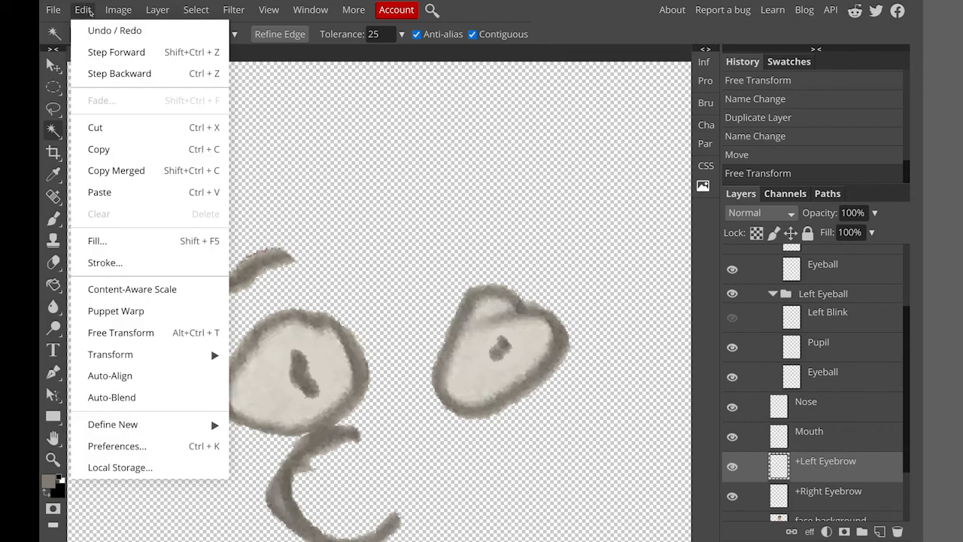
click(124, 325)
drag(210, 282, 448, 242)
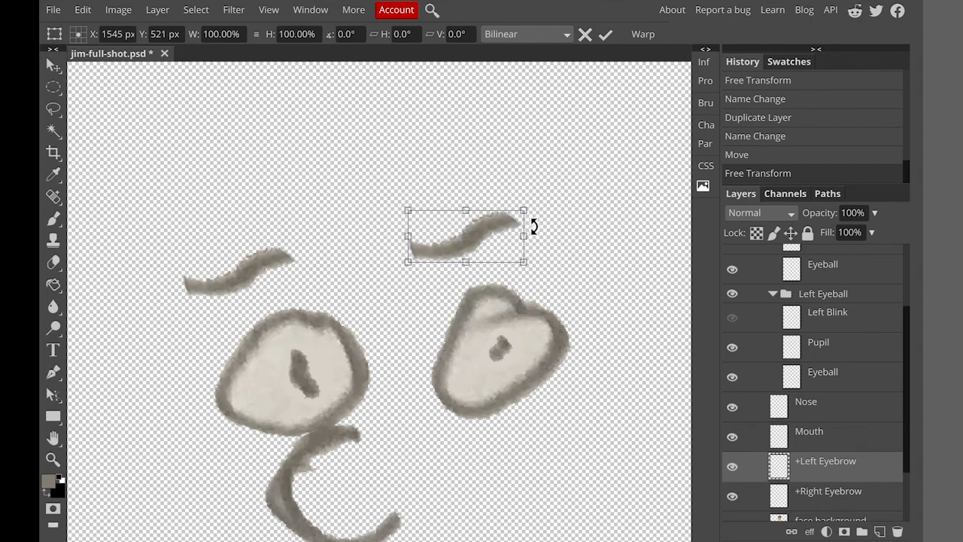
drag(535, 213, 493, 249)
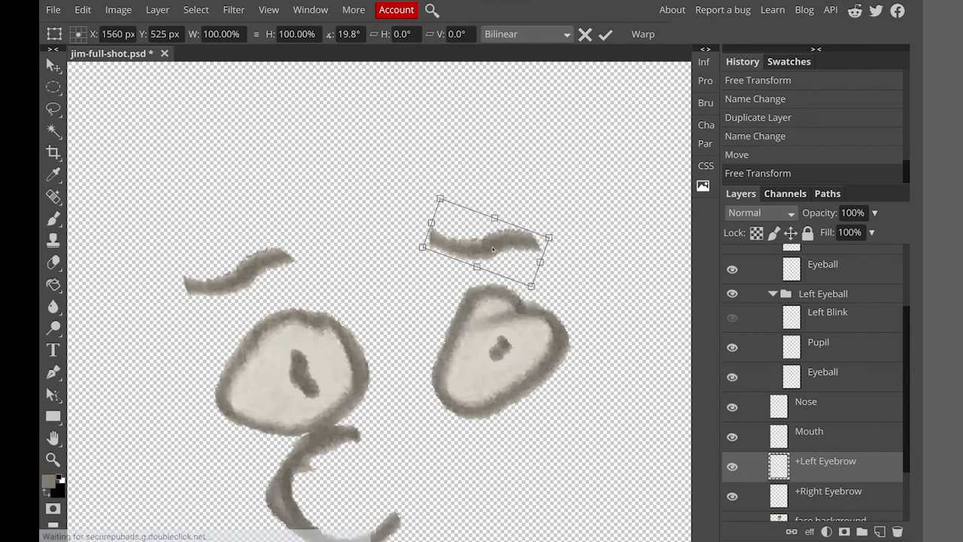
key(Return)
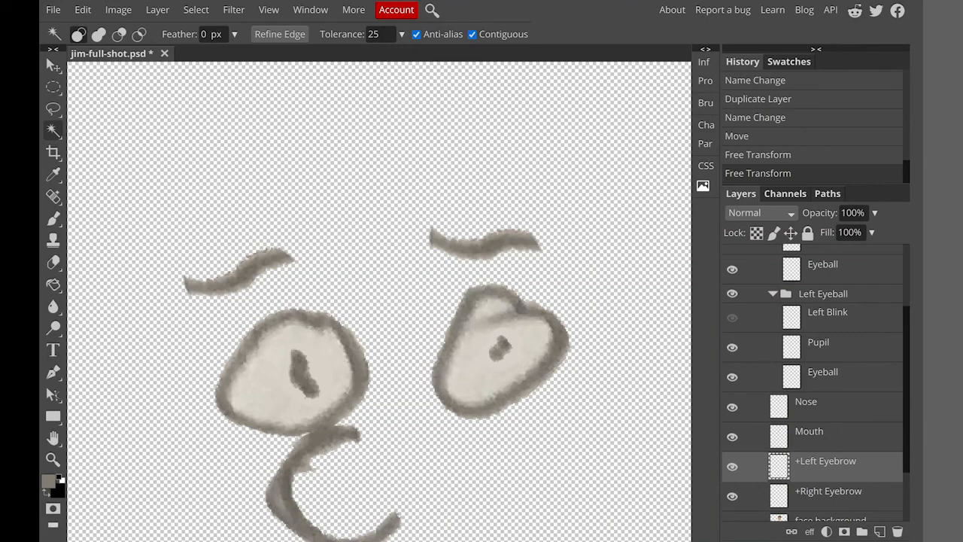
Turn on the visibility of the face background layer so the eyebrows are shown on the full head
key(ctrl+minus)
key(ctrl+minus)
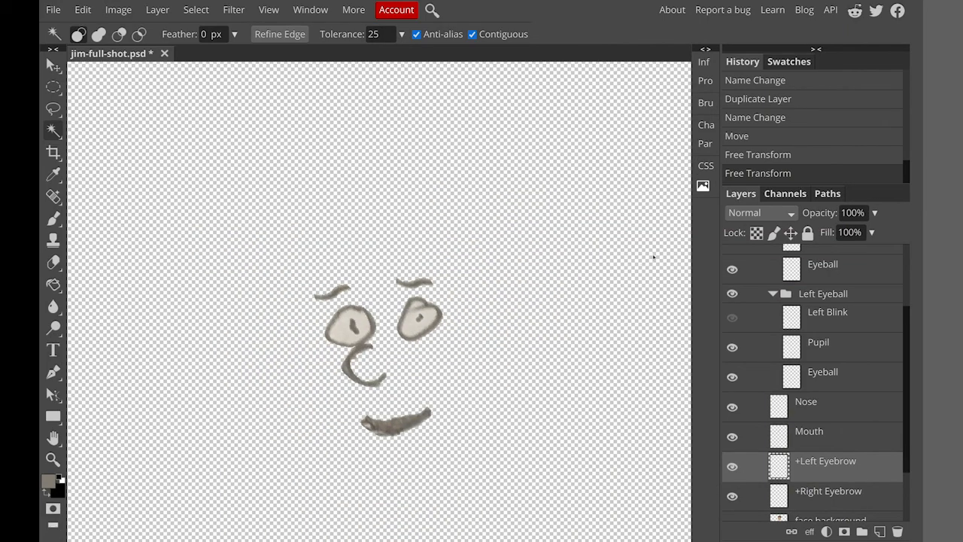
scroll(783, 471, down, 1)
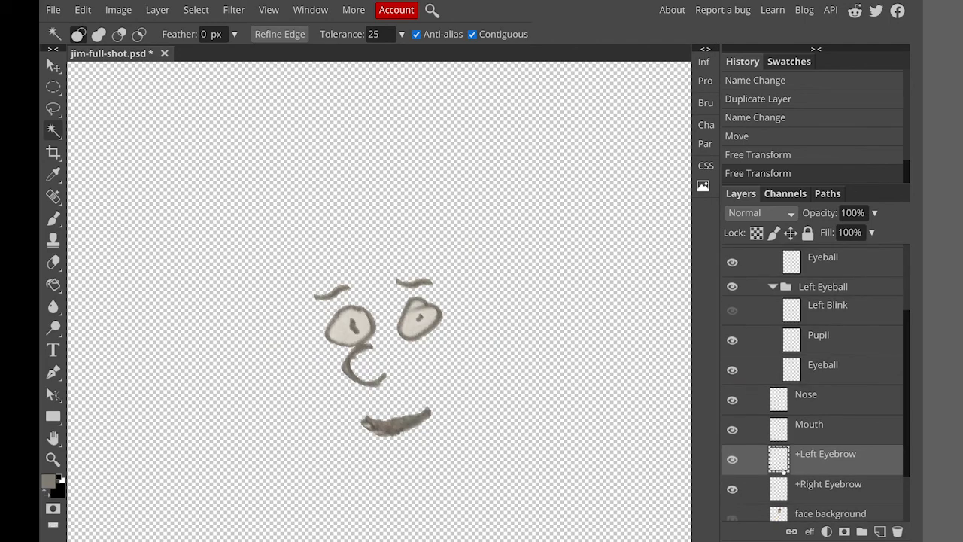
scroll(765, 457, down, 2)
click(732, 447)
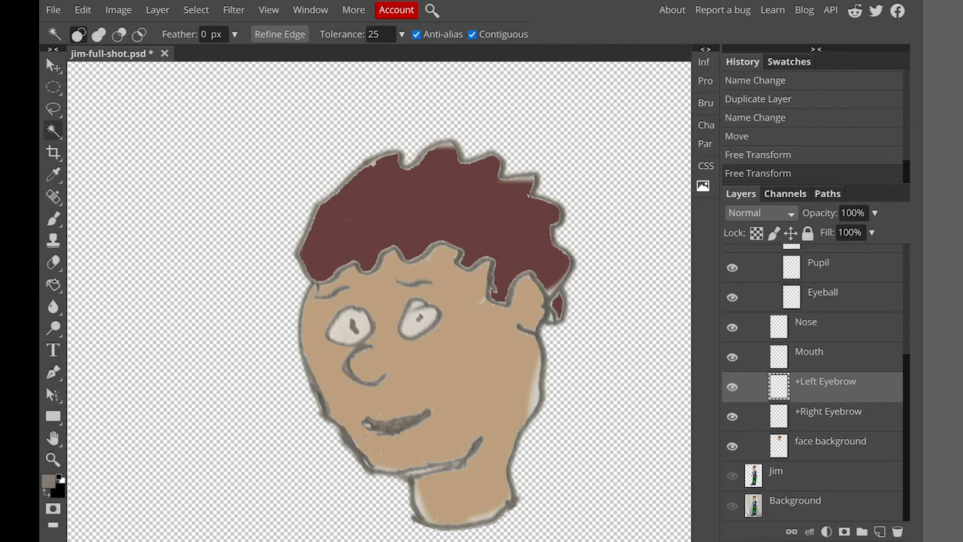
Nudge the +Right Eyebrow layer slightly down with the Move tool, closer to the right eye
click(818, 412)
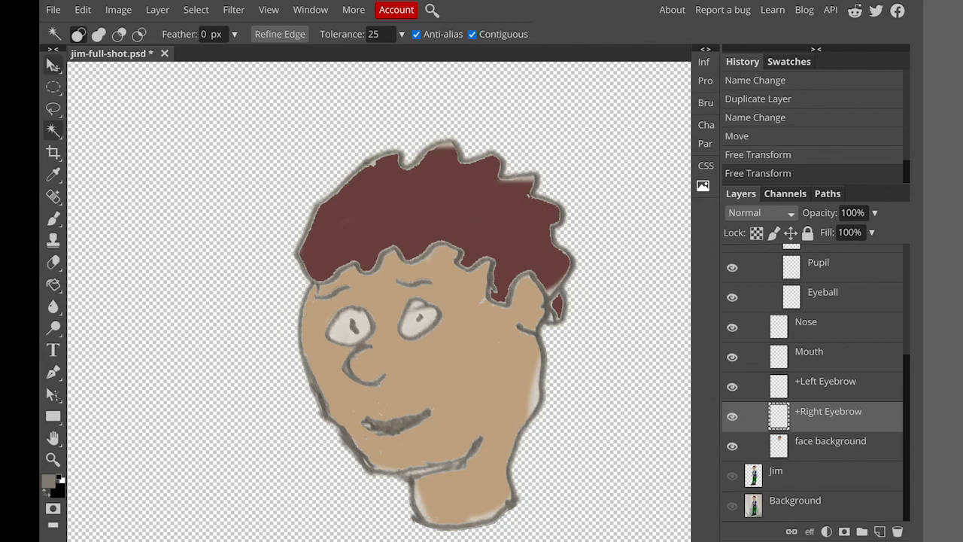
click(53, 66)
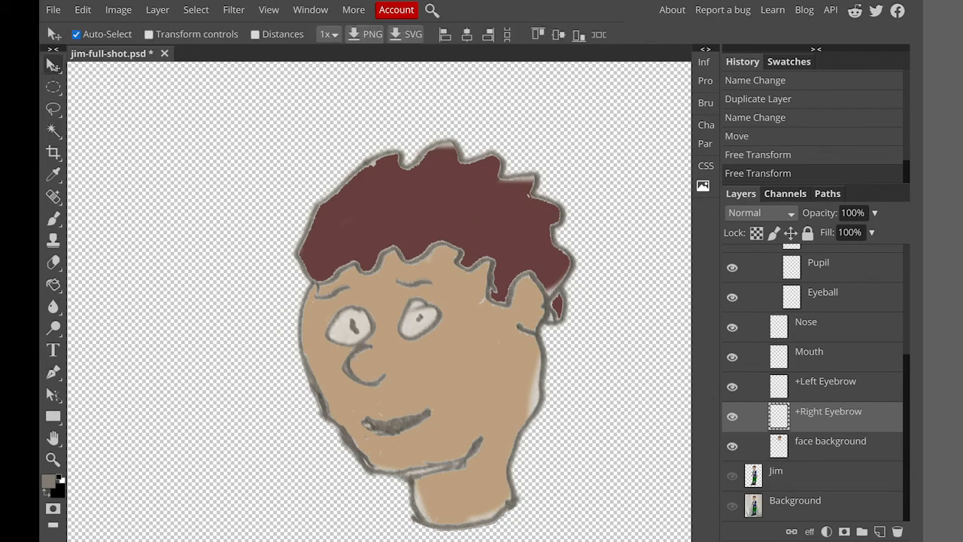
key(Down)
key(Down)
key(Down)
key(Down)
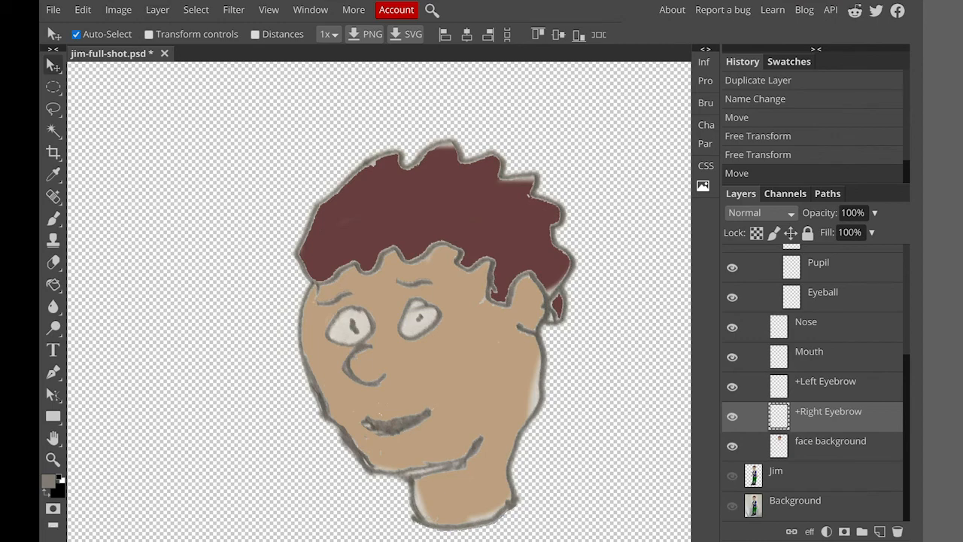
Select the +Left Eyebrow layer and nudge it slightly down toward the left eye
click(802, 373)
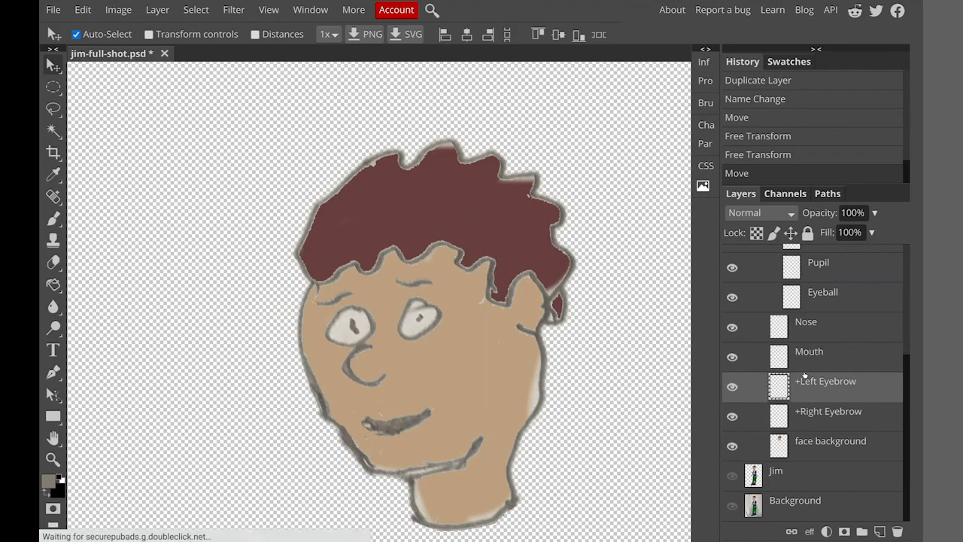
key(Down)
key(Down)
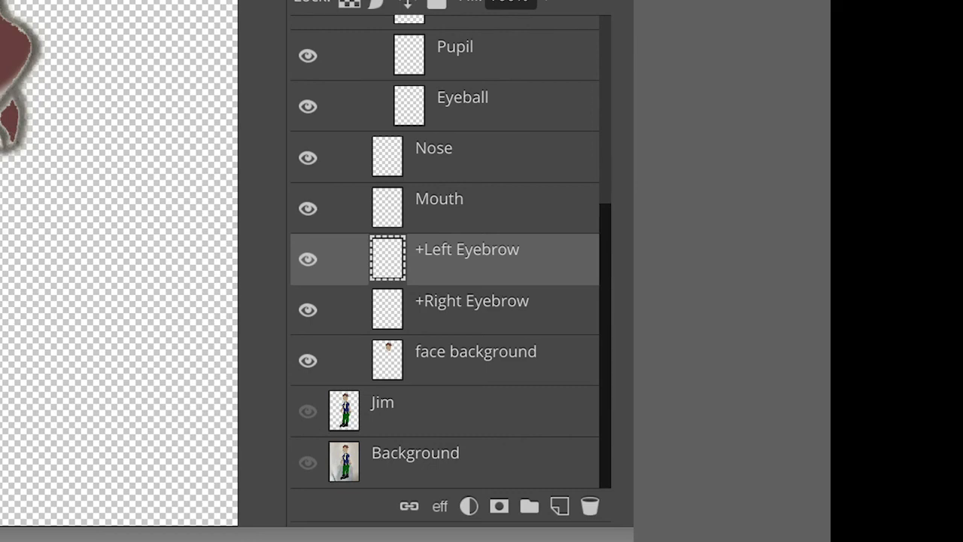
Collapse the Right Eyeball and Left Eyeball groups while keeping the Head group expanded
click(484, 88)
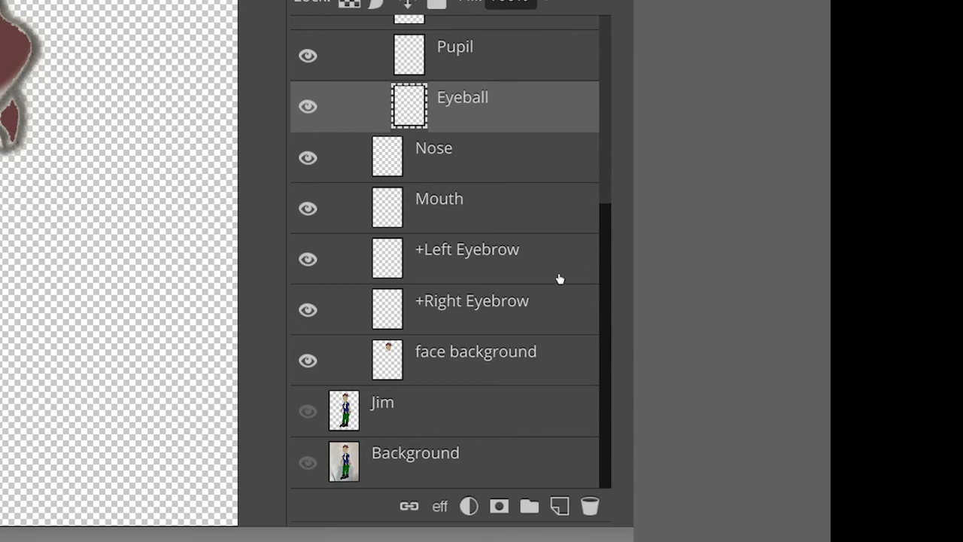
click(608, 192)
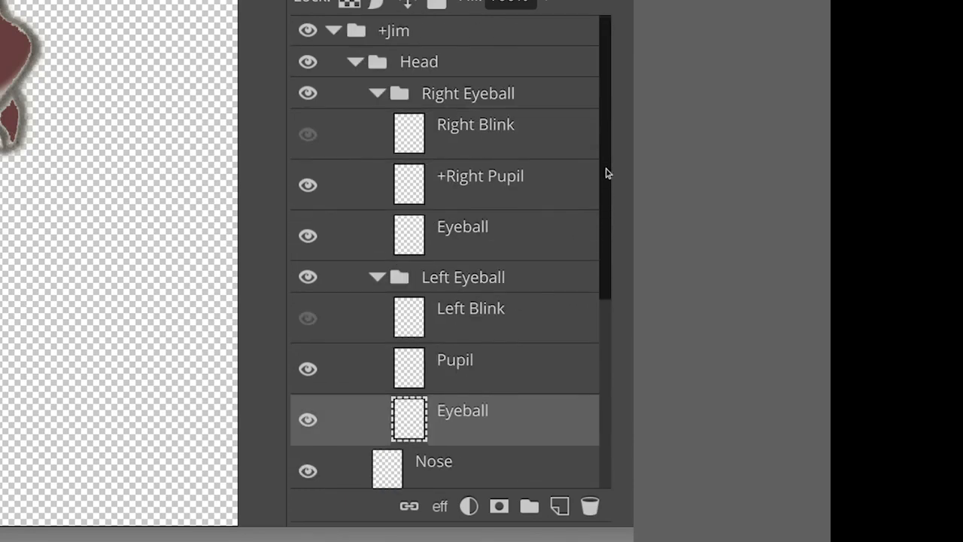
click(349, 63)
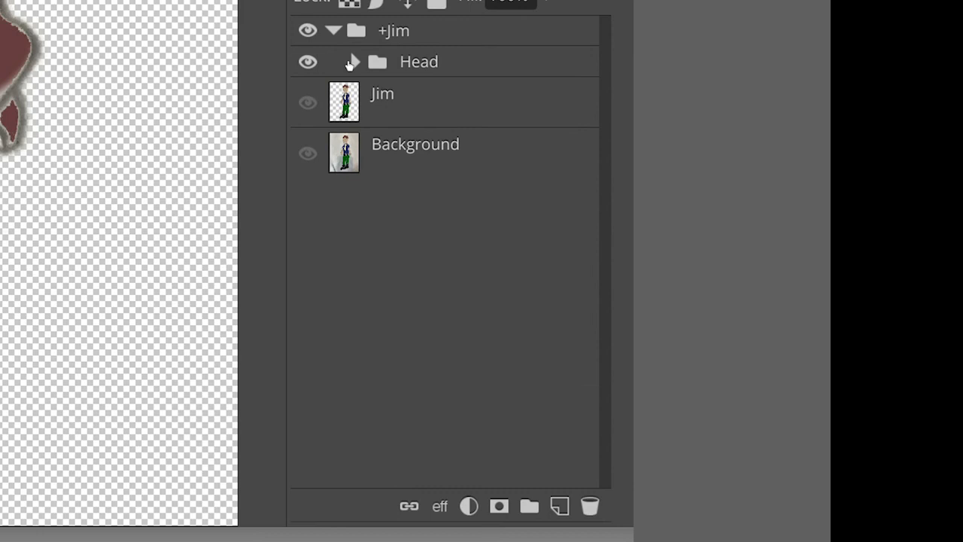
click(350, 63)
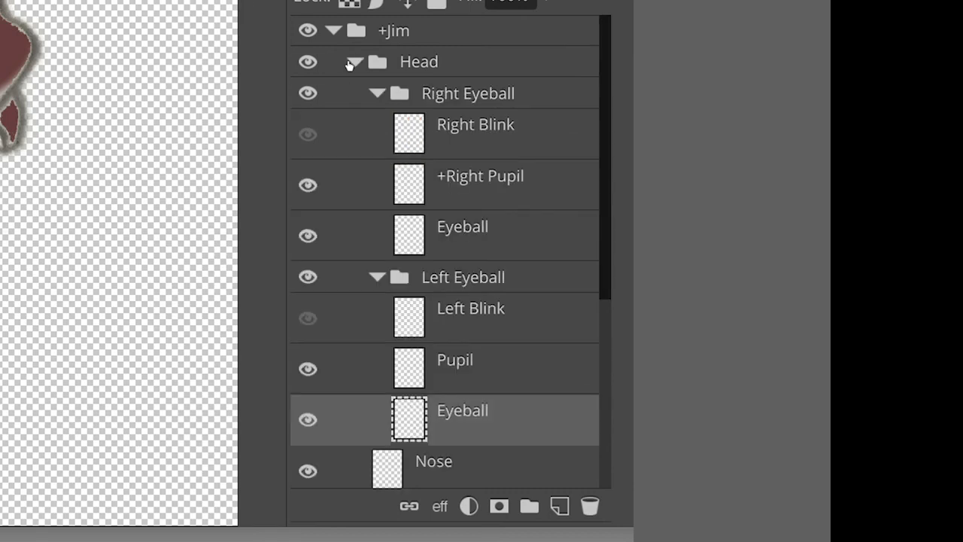
click(374, 92)
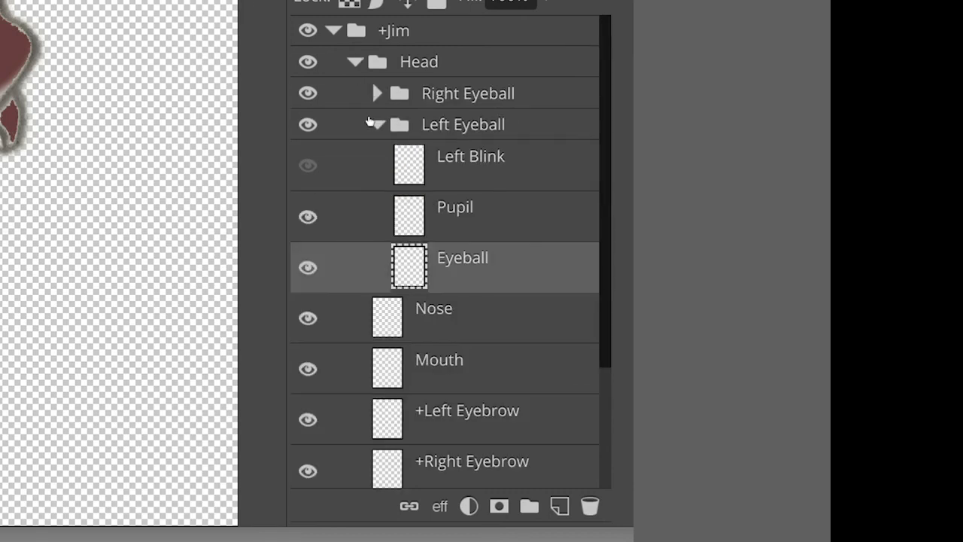
click(371, 124)
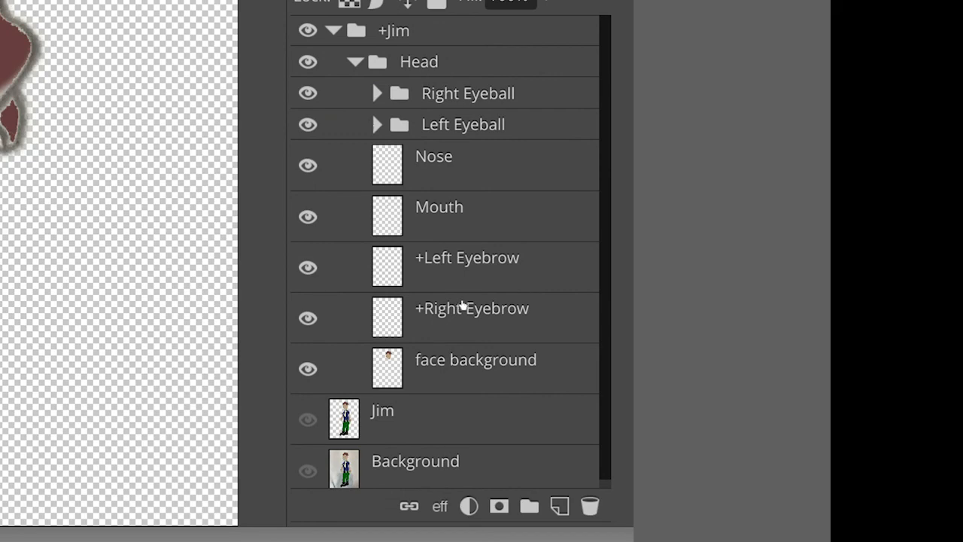
Move the +Left Eyebrow and +Right Eyebrow layers together out of the Head group, placing them above it inside +Jim
click(484, 275)
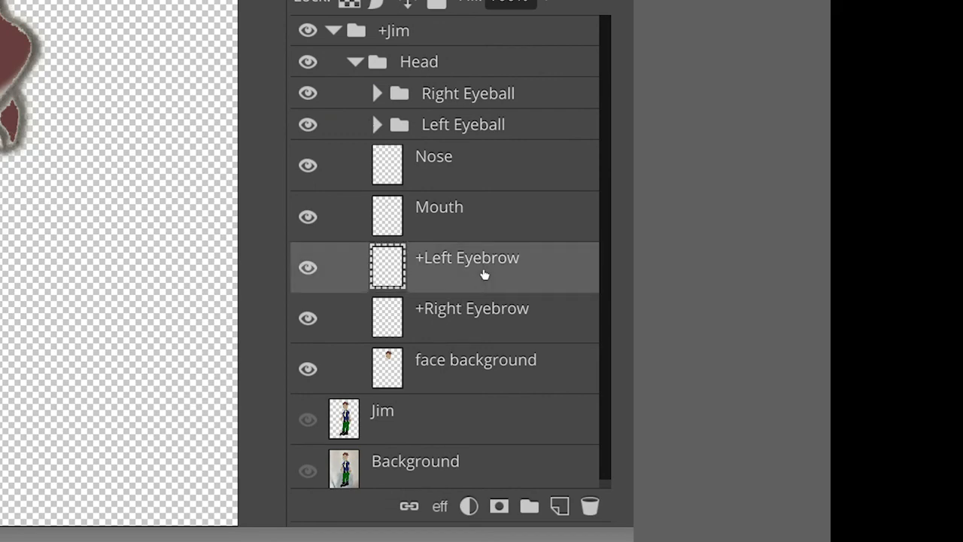
shift+click(465, 306)
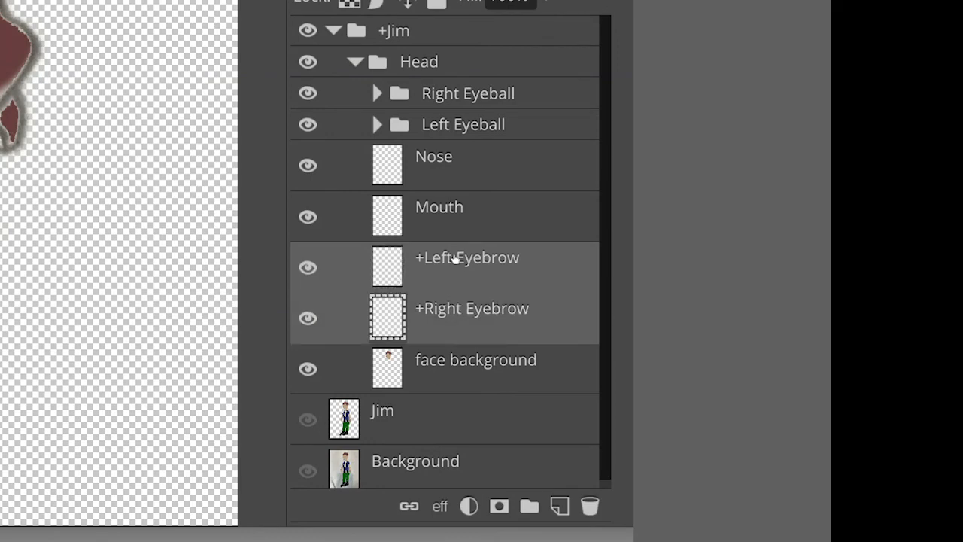
drag(456, 259, 460, 66)
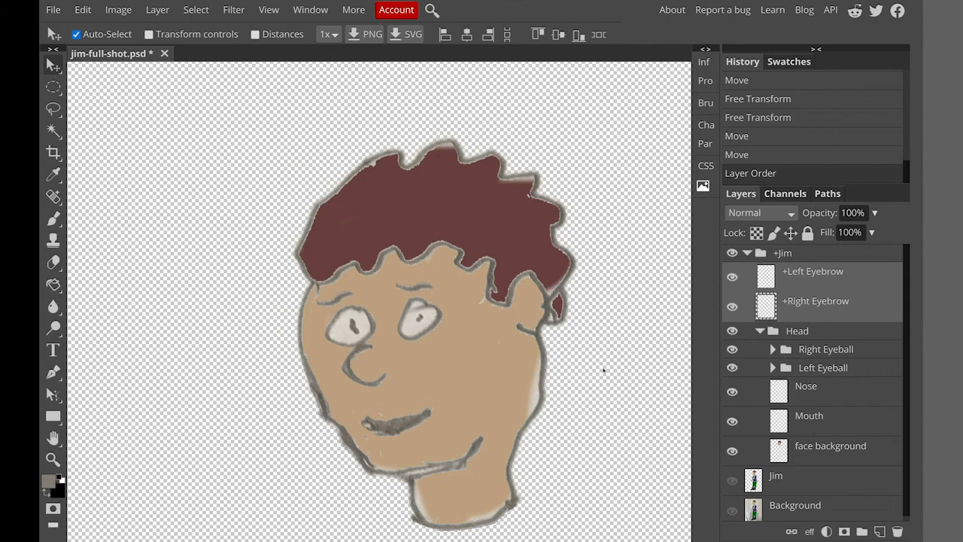
Save the document as a PSD named "jim-full-shot Puppet 2.psd"
scroll(604, 369, down, 2)
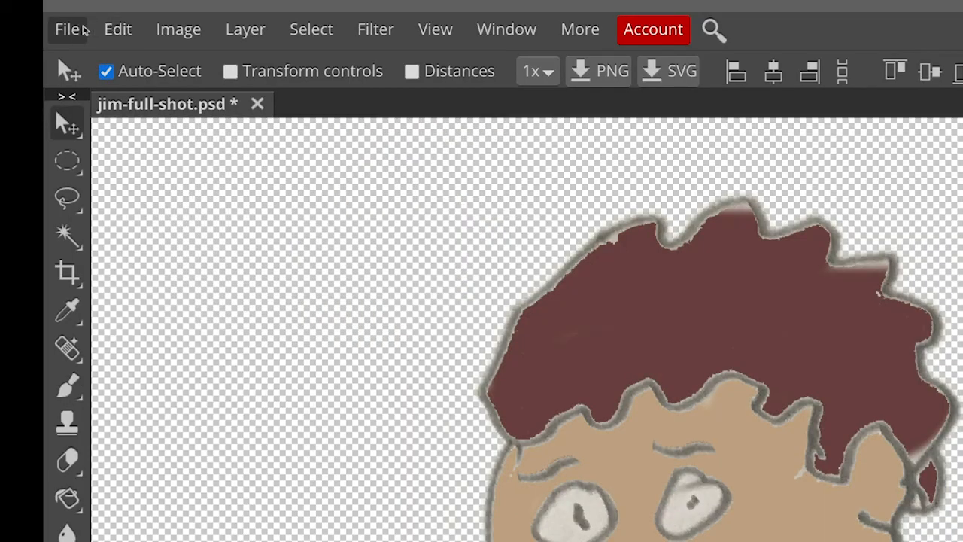
click(57, 11)
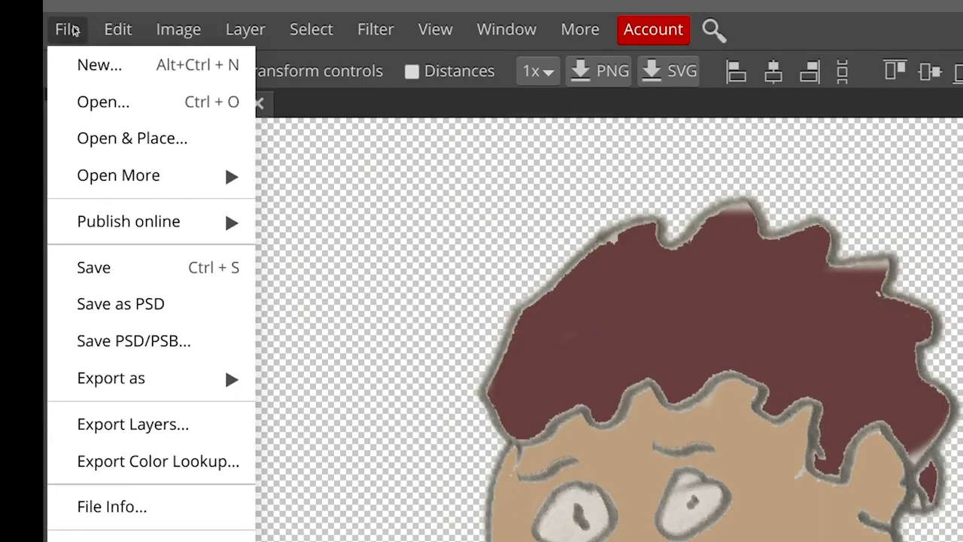
click(118, 305)
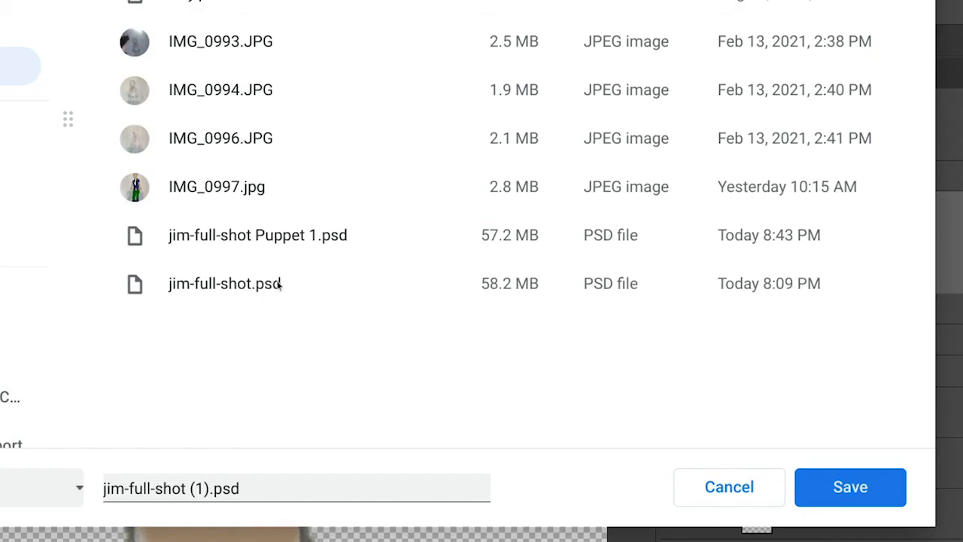
click(255, 237)
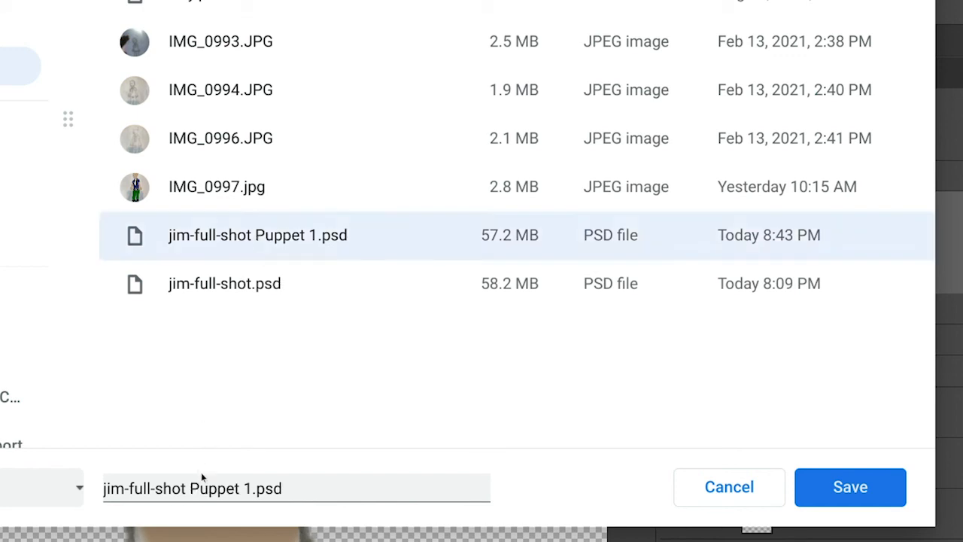
click(232, 485)
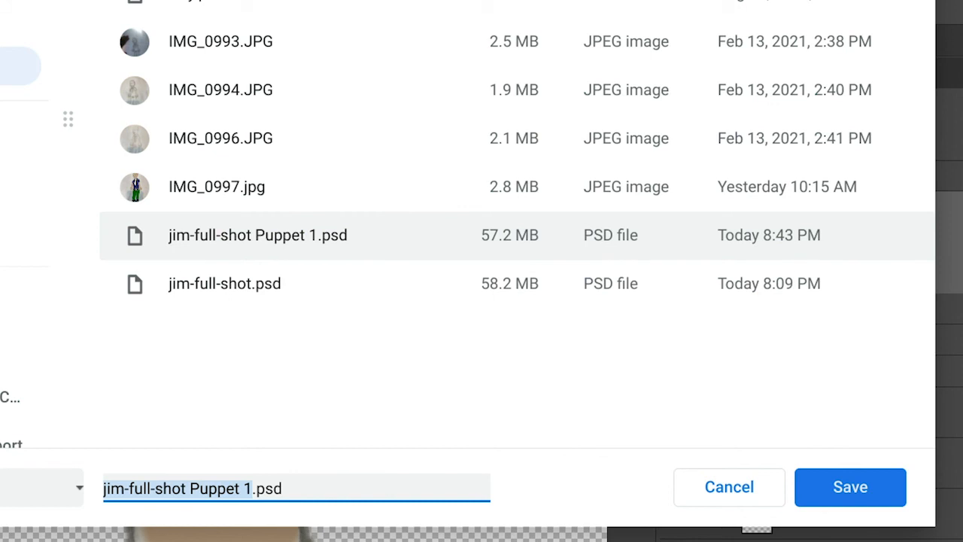
key(Right)
key(BackSpace)
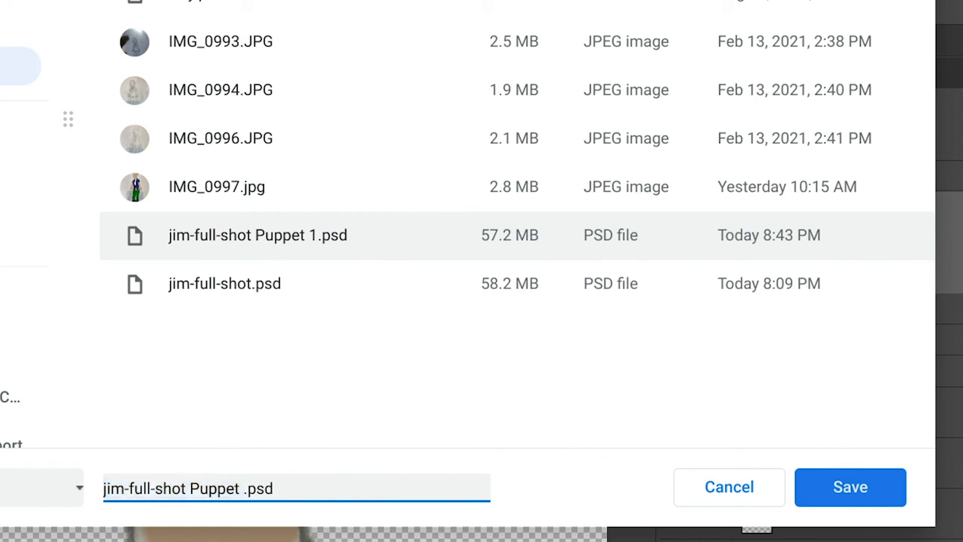
text(2)
click(822, 490)
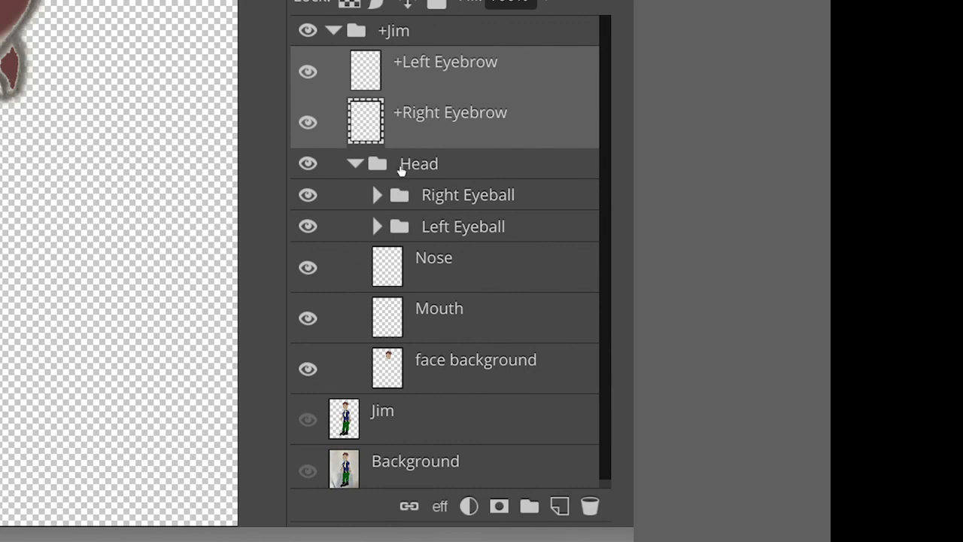
Expand the Right Eyeball and Left Eyeball groups and rename the left group's Pupil layer to "+Left Pupil"
click(371, 195)
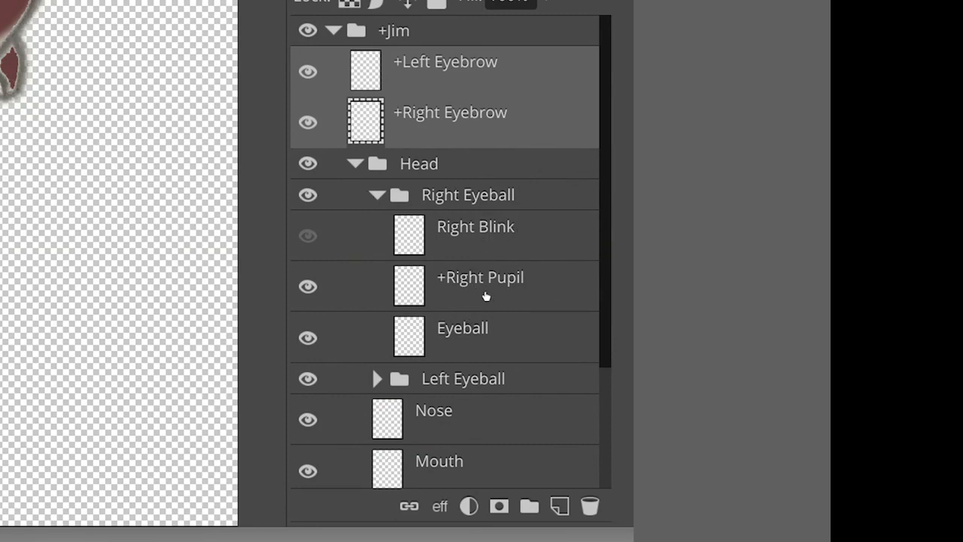
scroll(486, 296, down, 4)
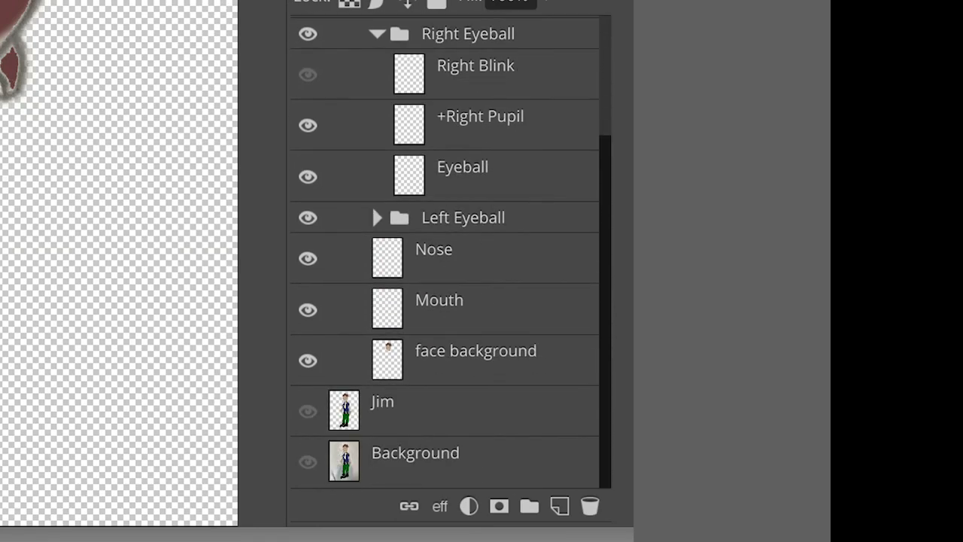
click(376, 217)
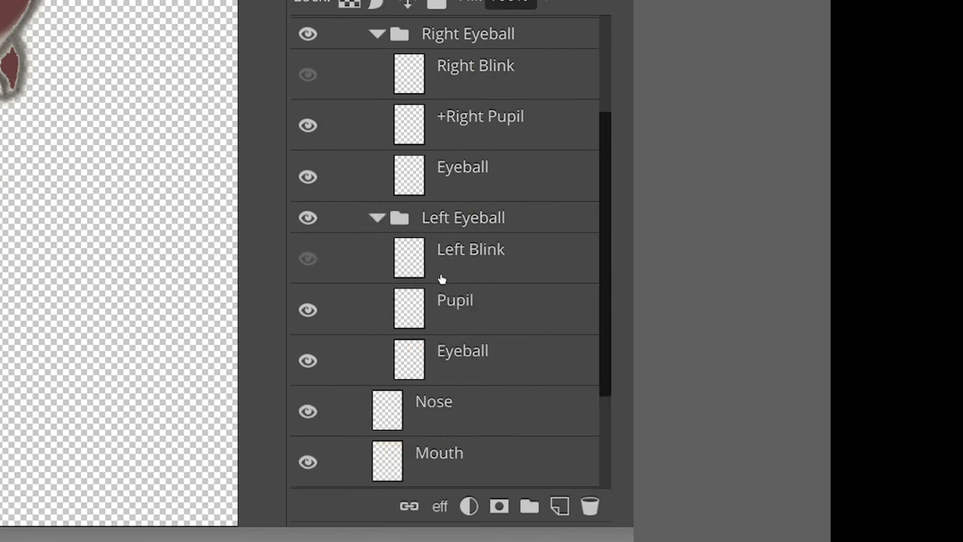
double_click(443, 301)
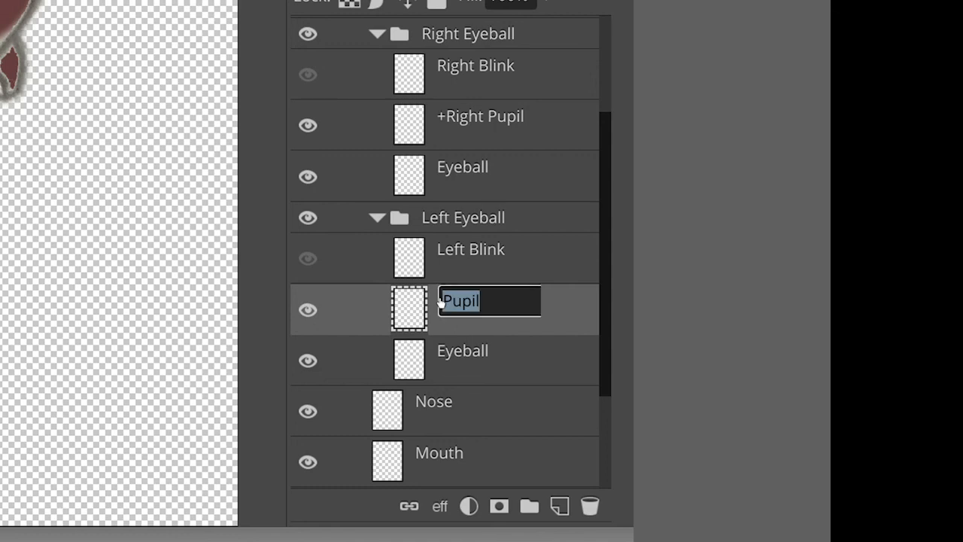
text(+Left Pupil)
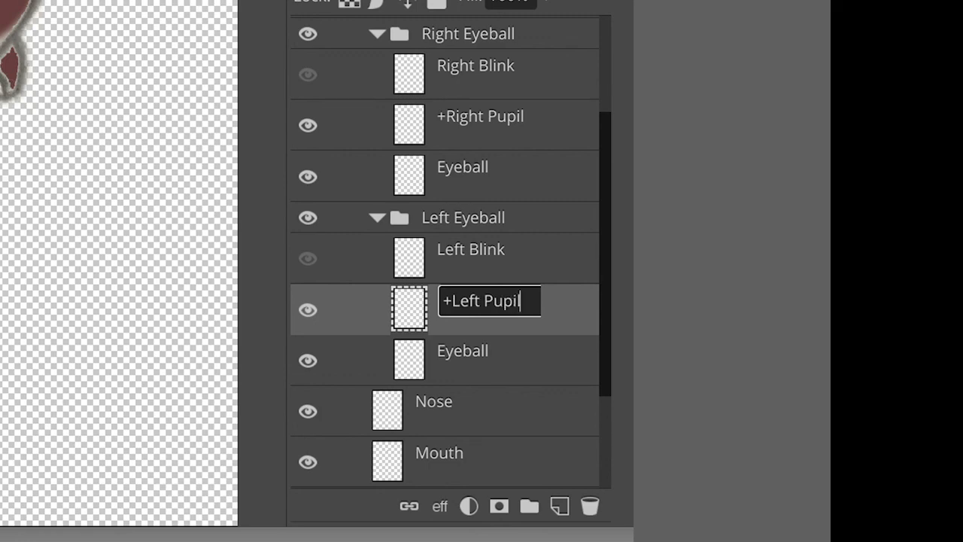
key(Return)
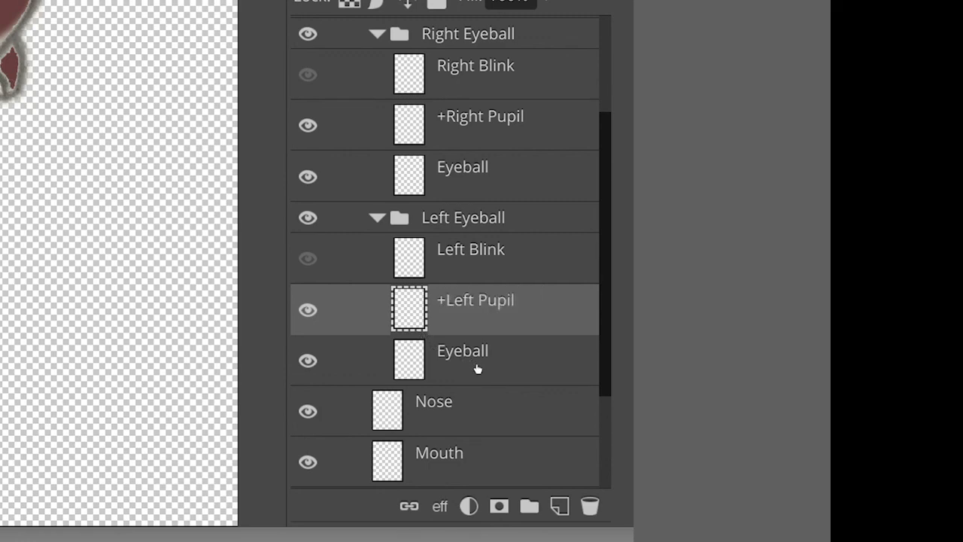
Collapse the Left Eyeball and Right Eyeball groups inside the Head group
scroll(474, 368, down, 3)
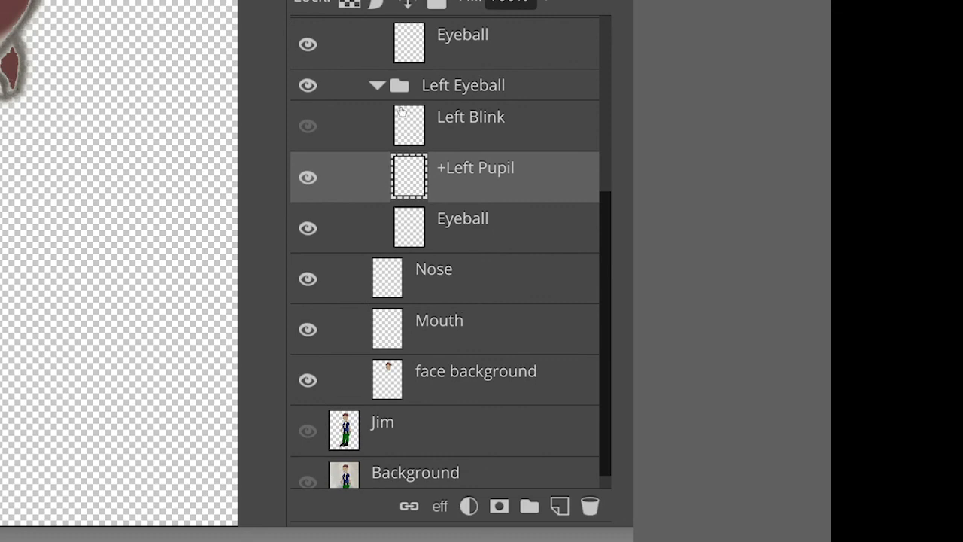
click(377, 86)
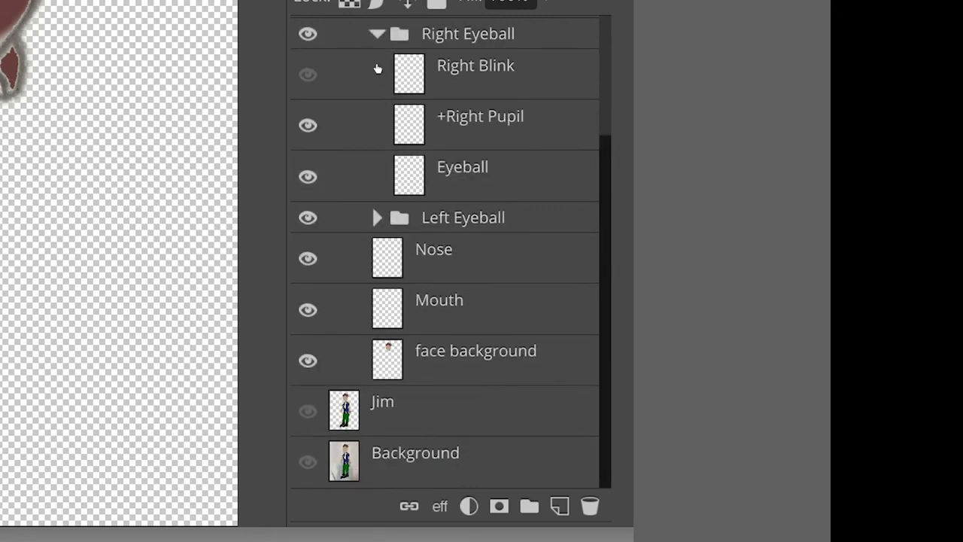
click(377, 34)
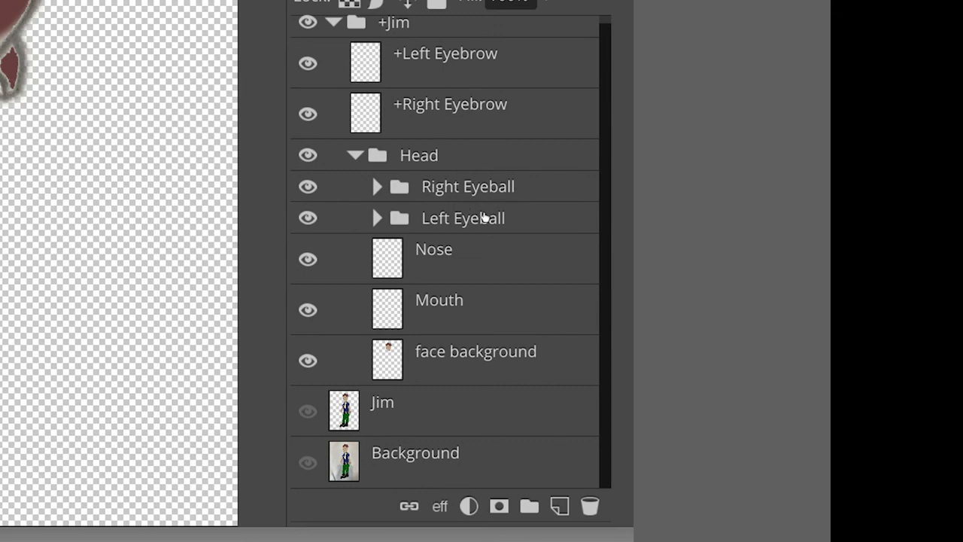
Move the Mouth layer to the top of the Head group, above Right Eyeball, and select the Right Eyeball group
drag(434, 302, 451, 167)
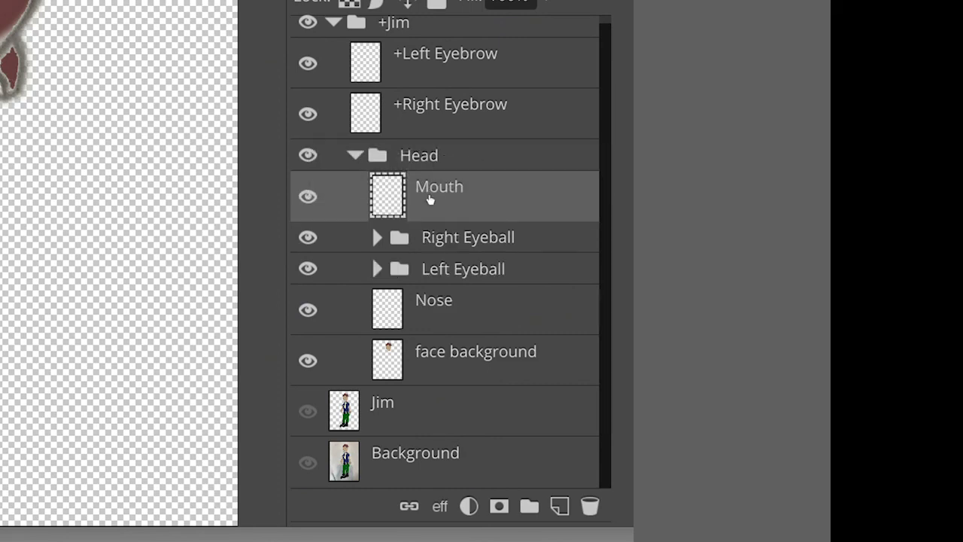
click(435, 251)
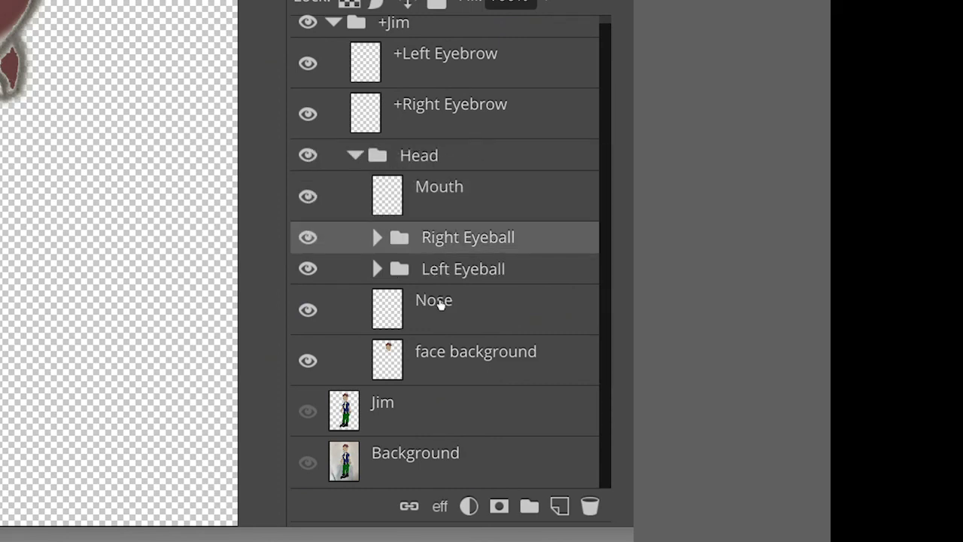
scroll(440, 304, up, 1)
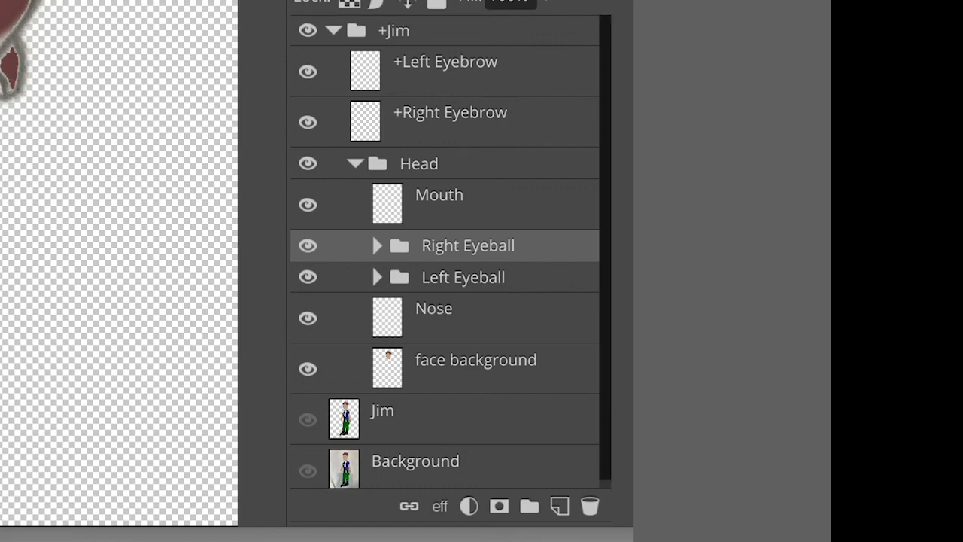